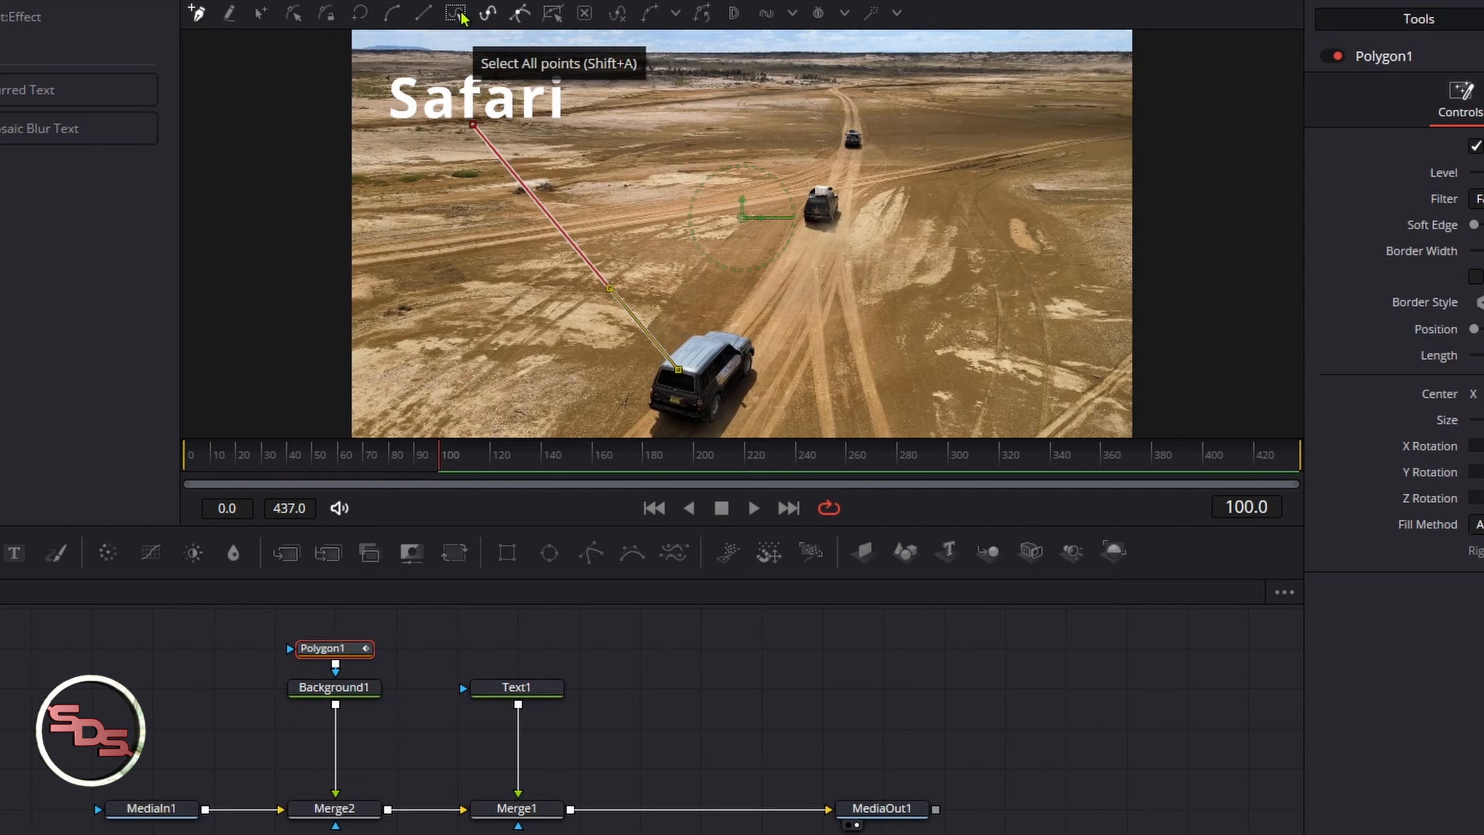
# Select all of the polygon's points and publish them
pyautogui.click(459, 15)
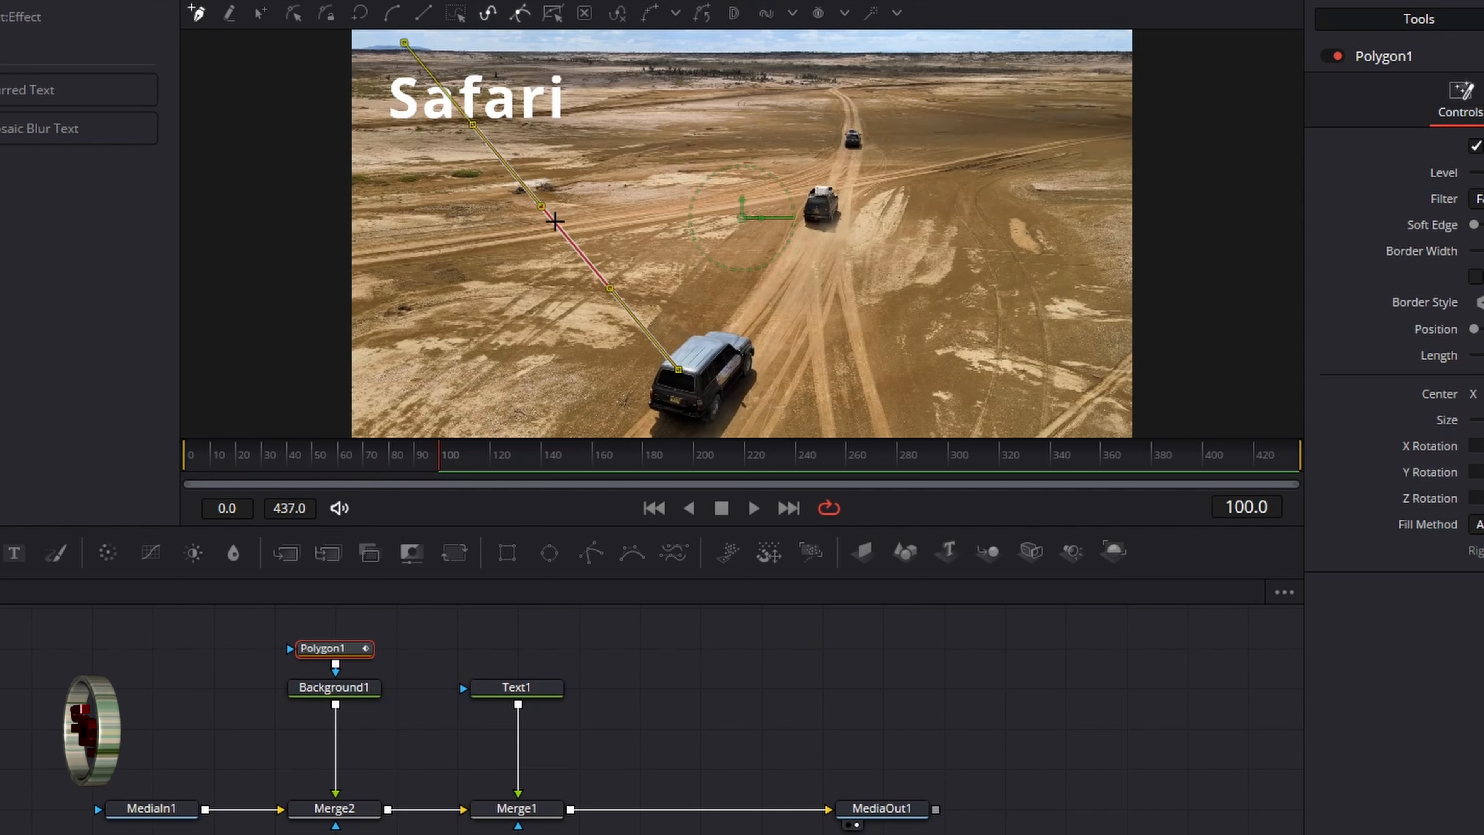
pyautogui.rightClick(555, 221)
pyautogui.moveTo(711, 578)
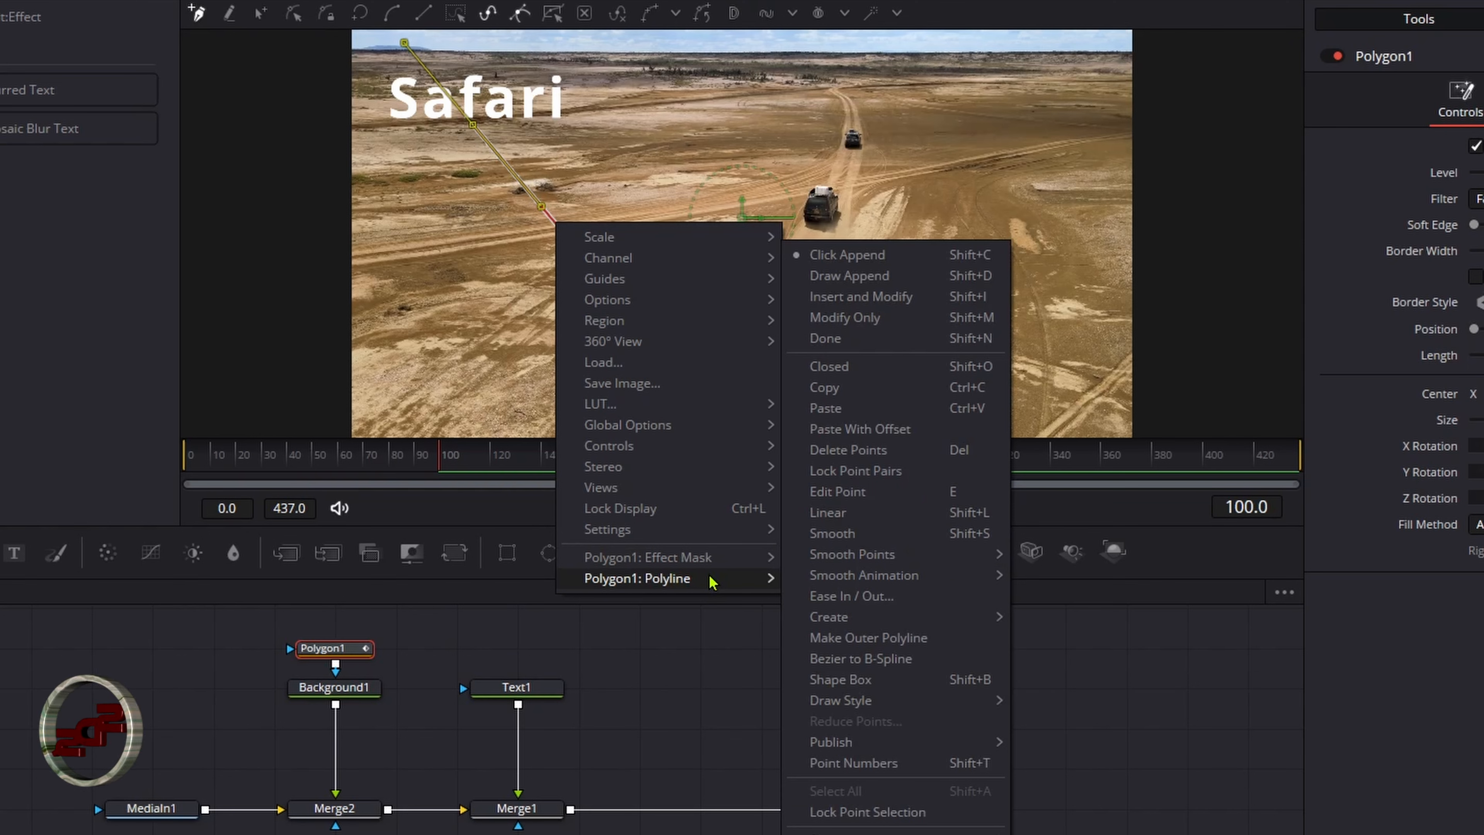
pyautogui.moveTo(935, 742)
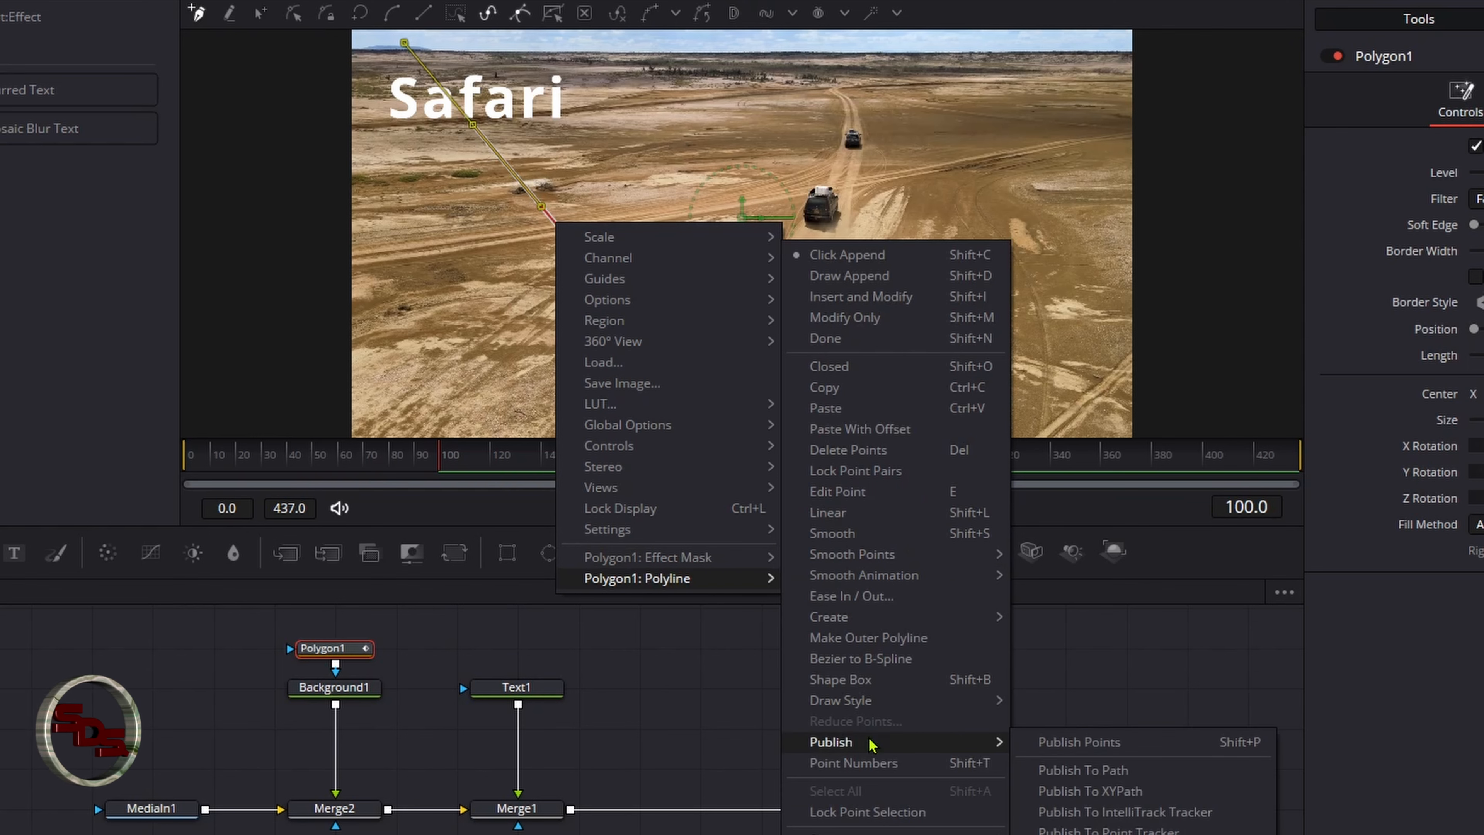
pyautogui.click(1081, 742)
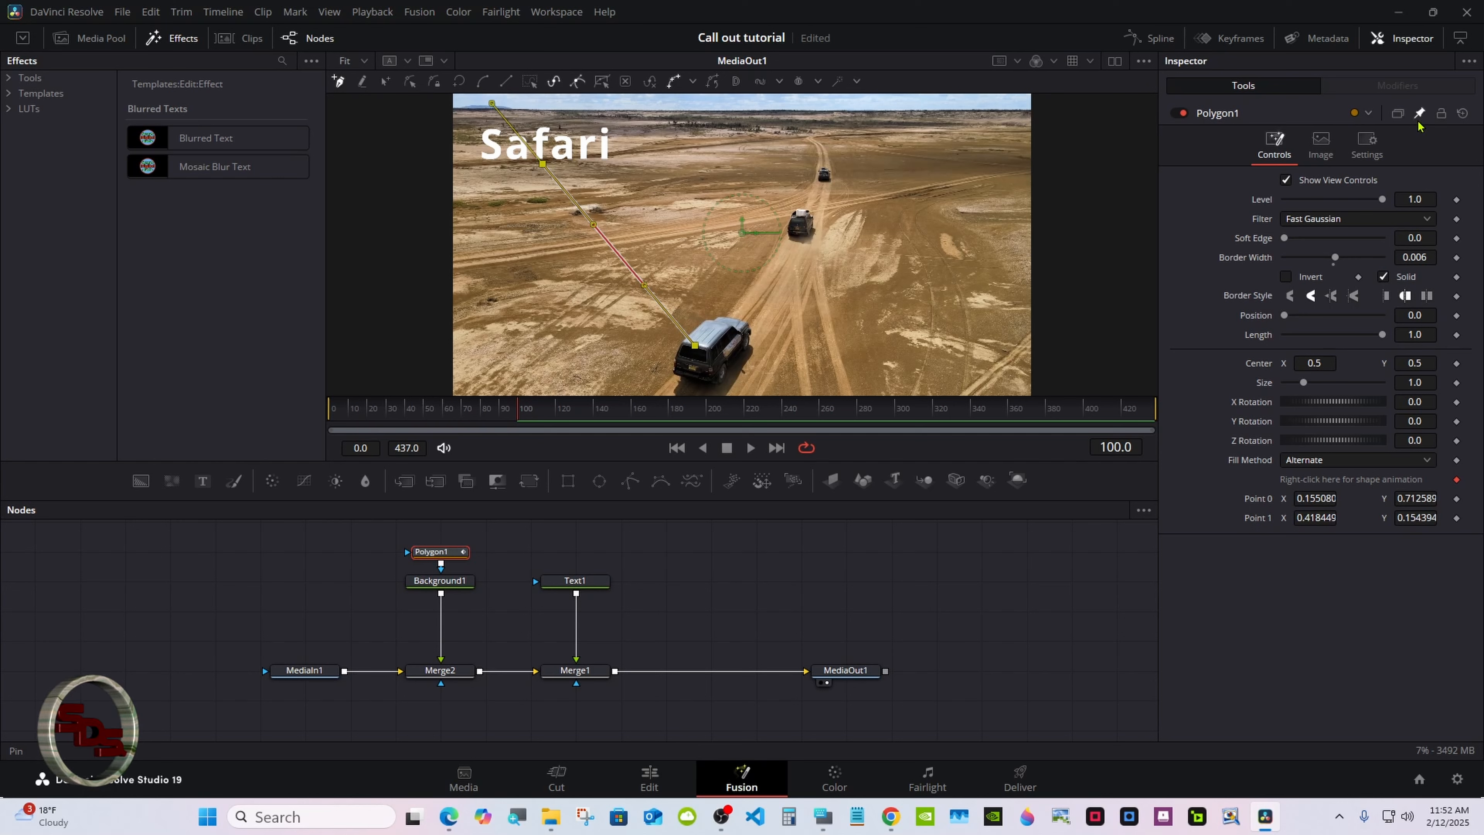
# Link Polygon1's Point 0 to Text1's center with the expression Text1.Center
pyautogui.click(586, 582)
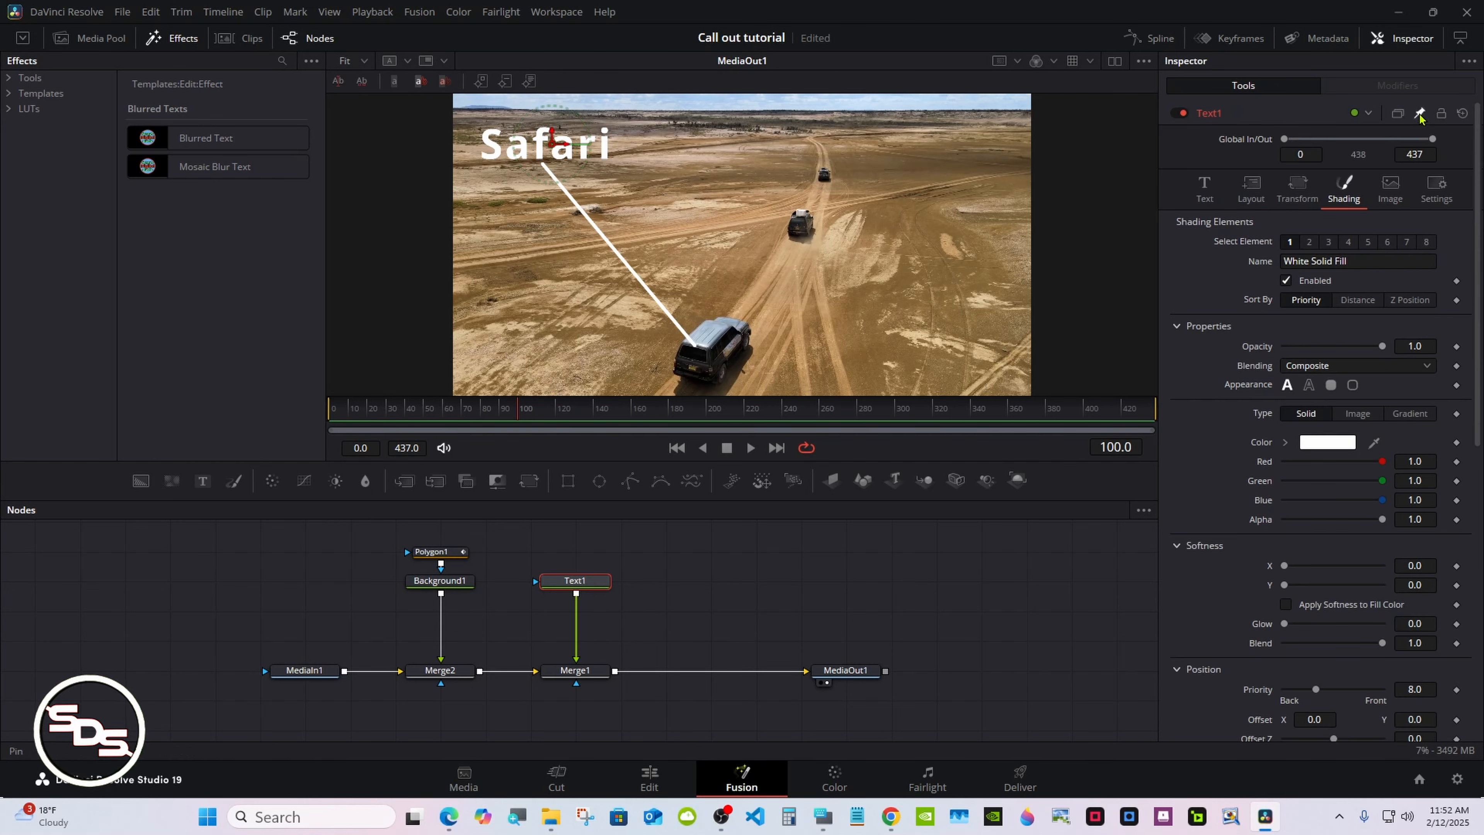
pyautogui.click(1419, 114)
pyautogui.click(1251, 187)
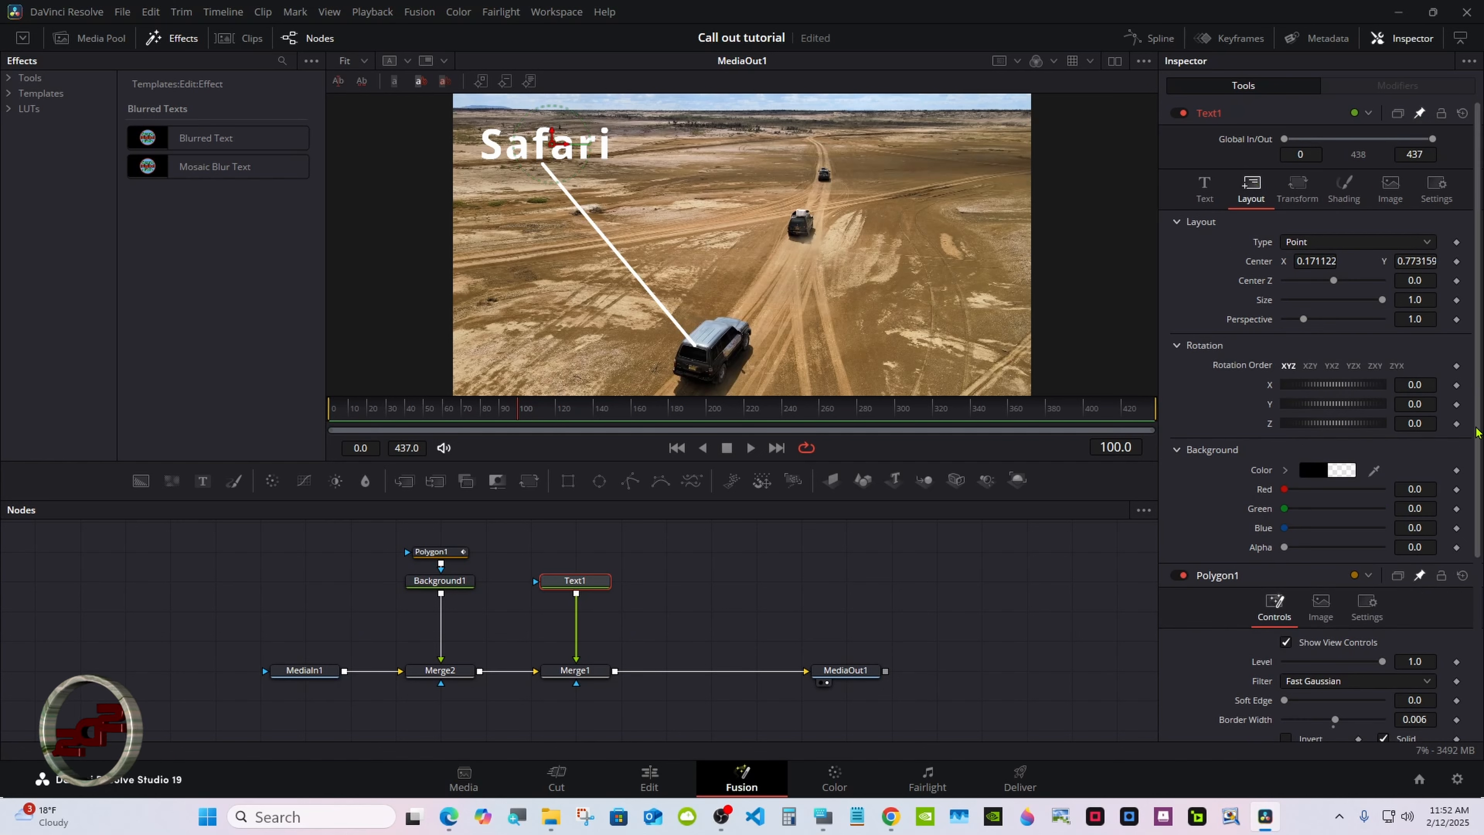
pyautogui.scroll(-2, 1478, 491)
pyautogui.scroll(-4, 1477, 503)
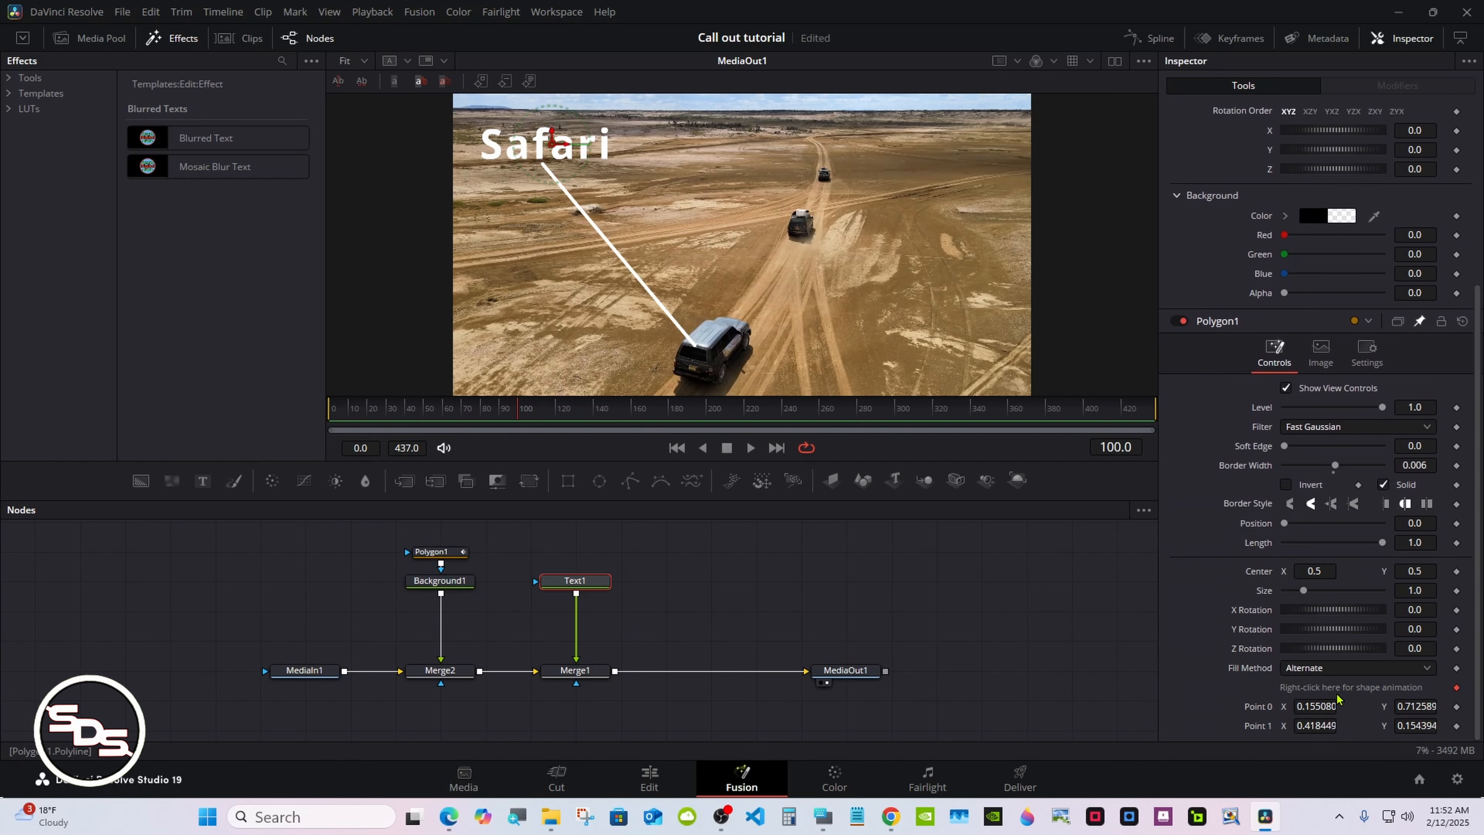
pyautogui.rightClick(1253, 708)
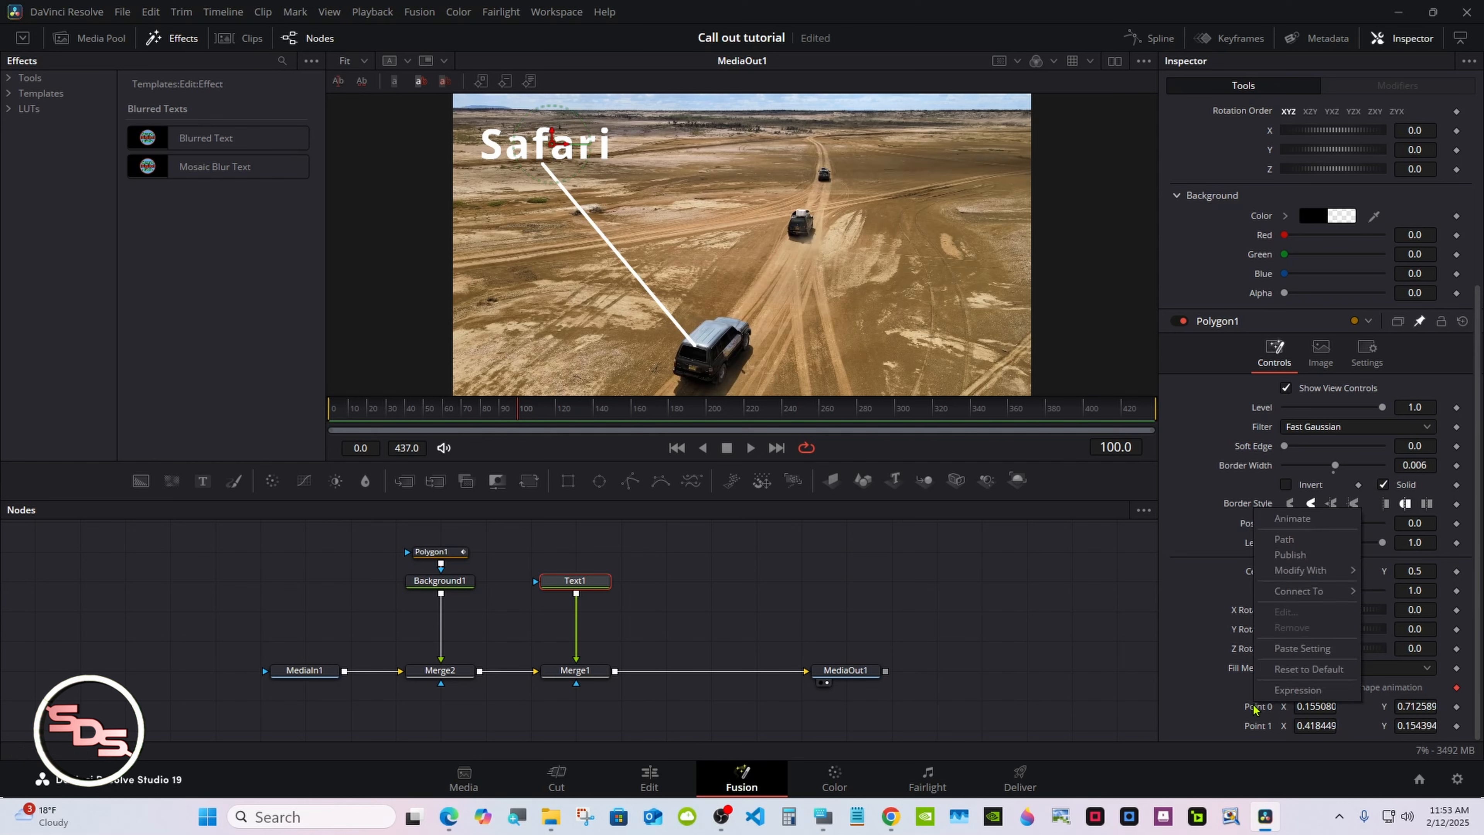
pyautogui.click(1289, 692)
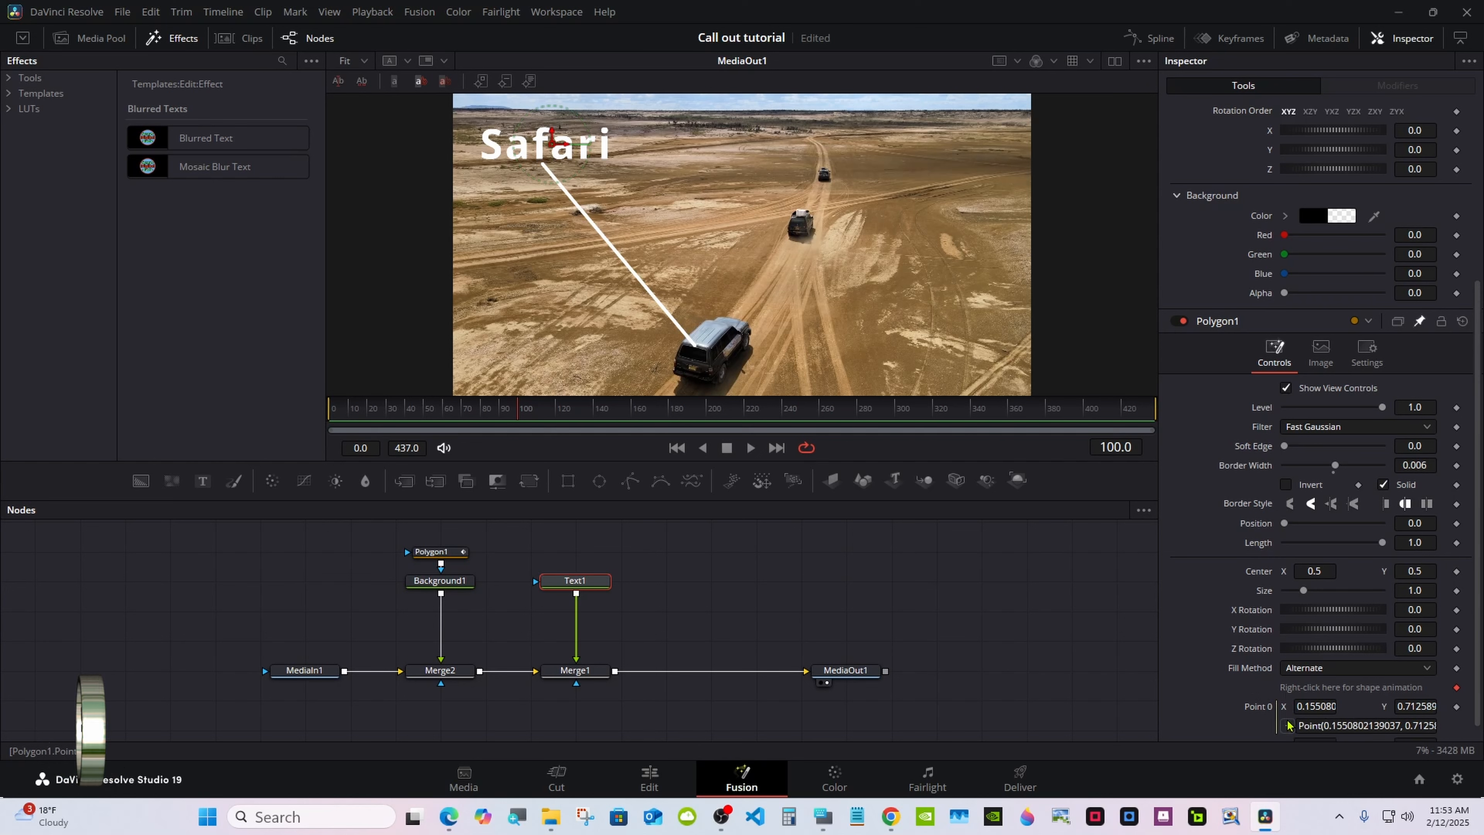
pyautogui.scroll(-1, 1478, 626)
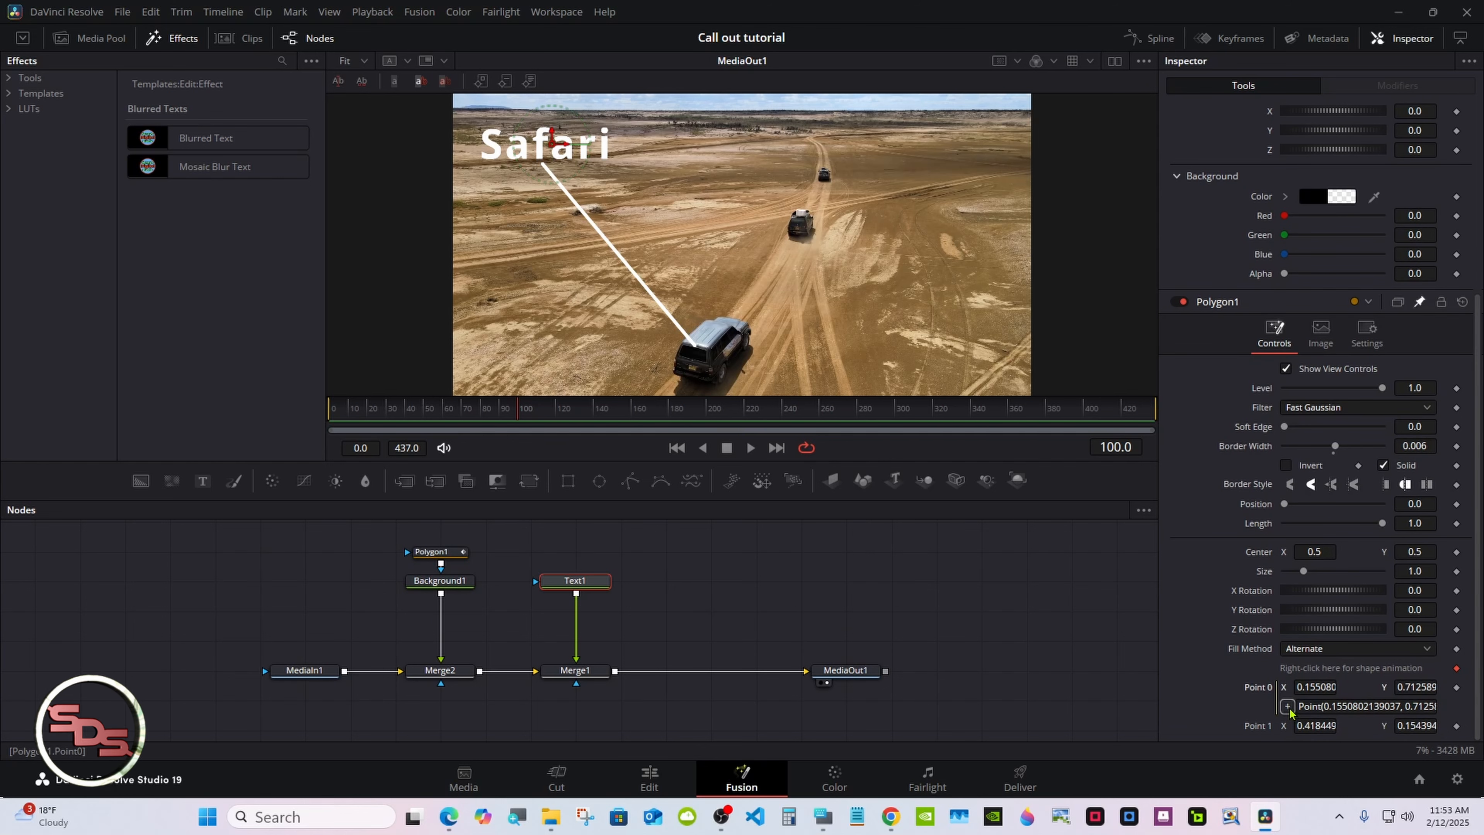
pyautogui.moveTo(1286, 706); pyautogui.dragTo(1258, 264)
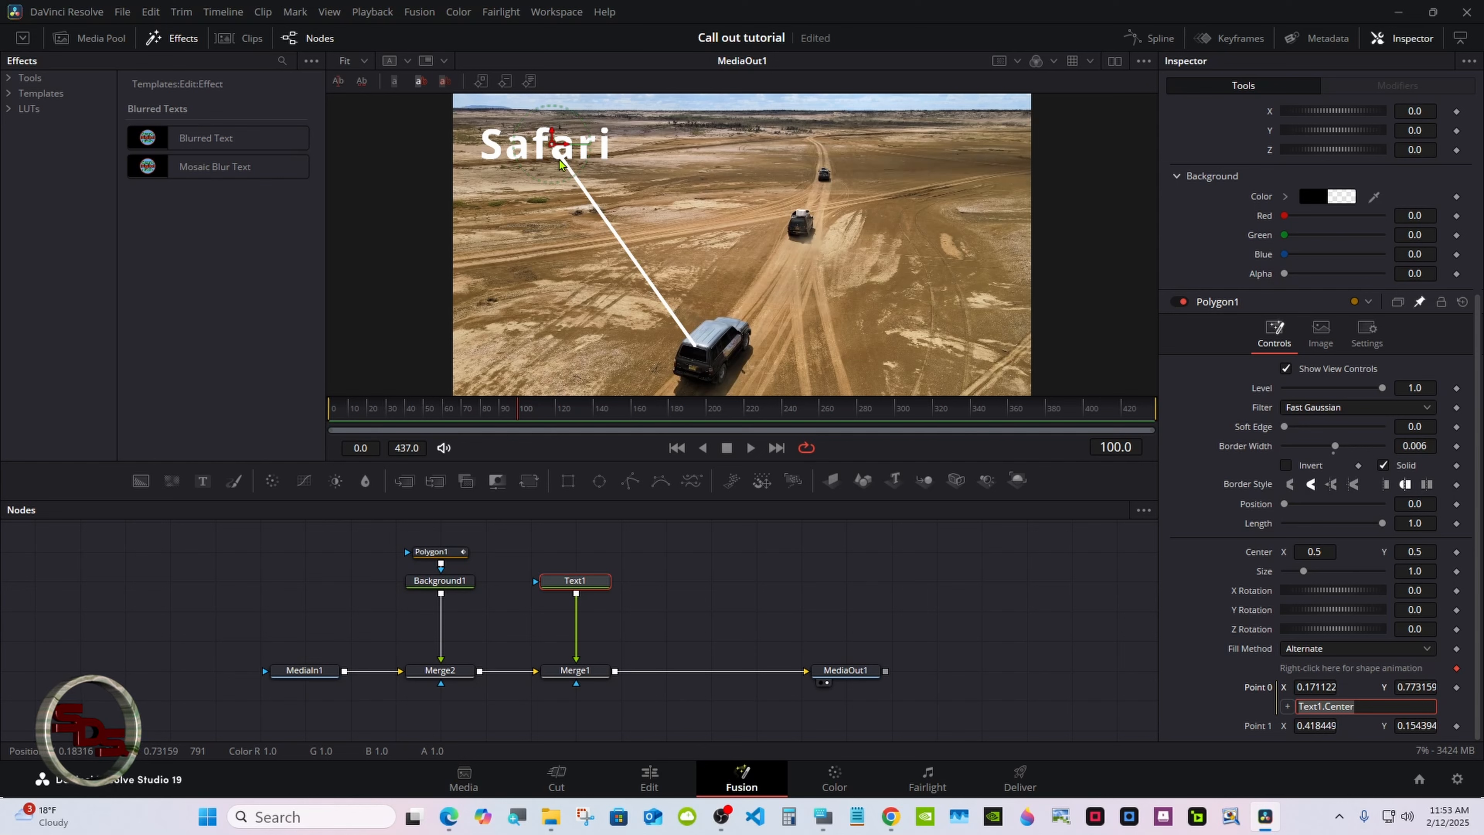
# Set Text1's vertical anchor to bottom and horizontal anchor to right, then reposition the Safari title slightly right
pyautogui.click(1421, 299)
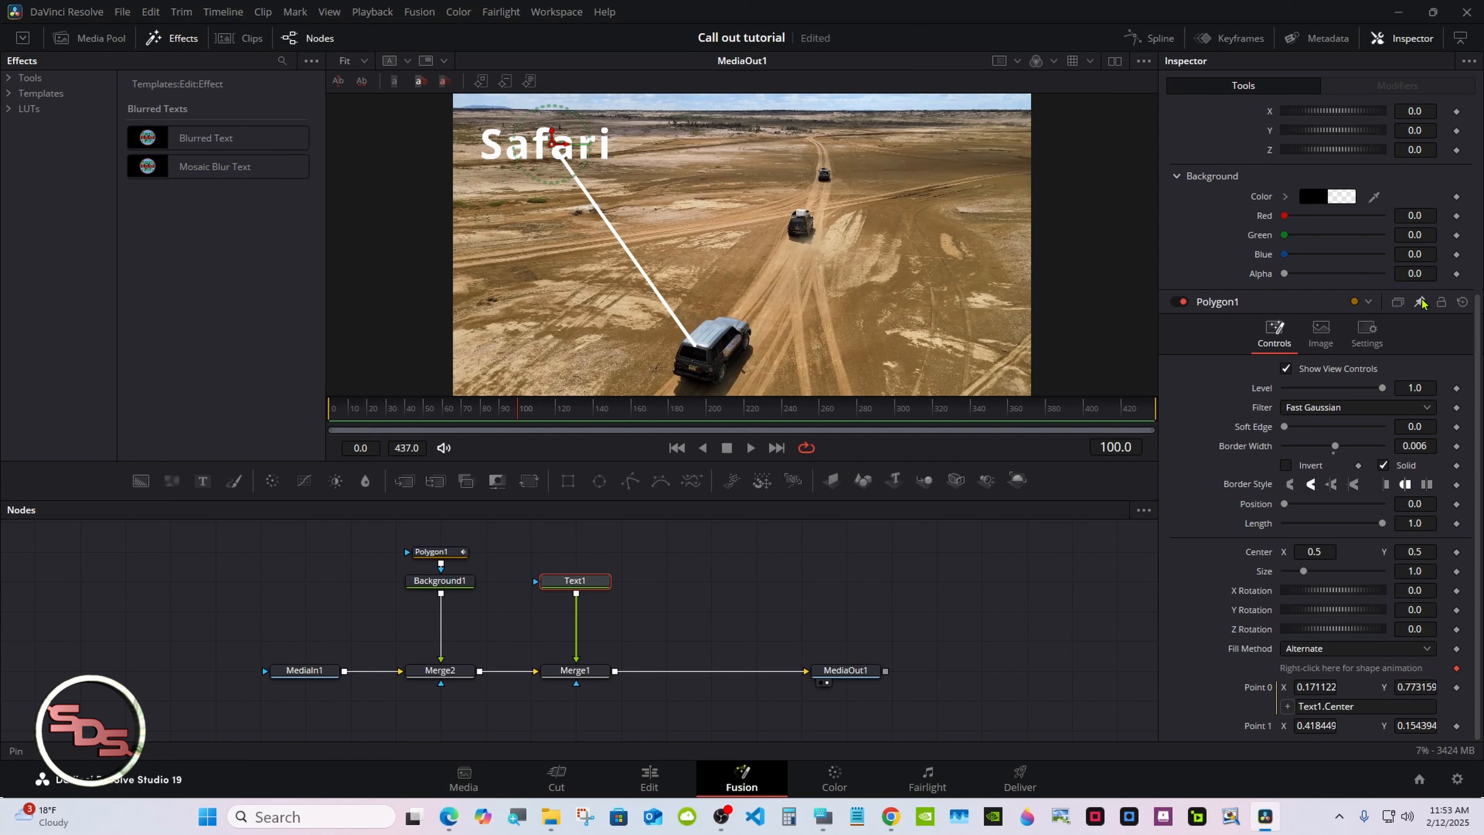
pyautogui.moveTo(1476, 344); pyautogui.dragTo(1476, 153)
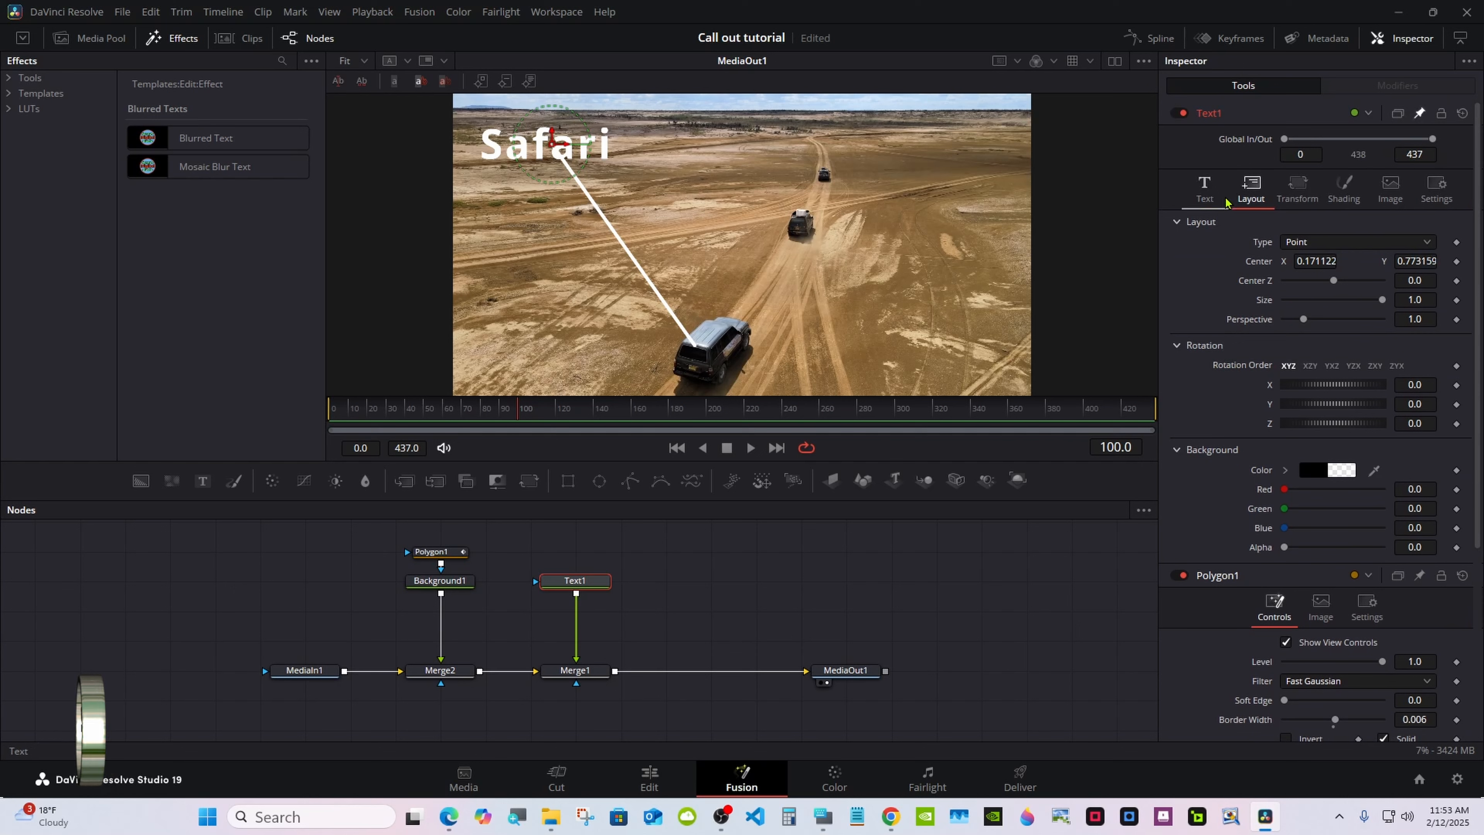
pyautogui.click(1212, 196)
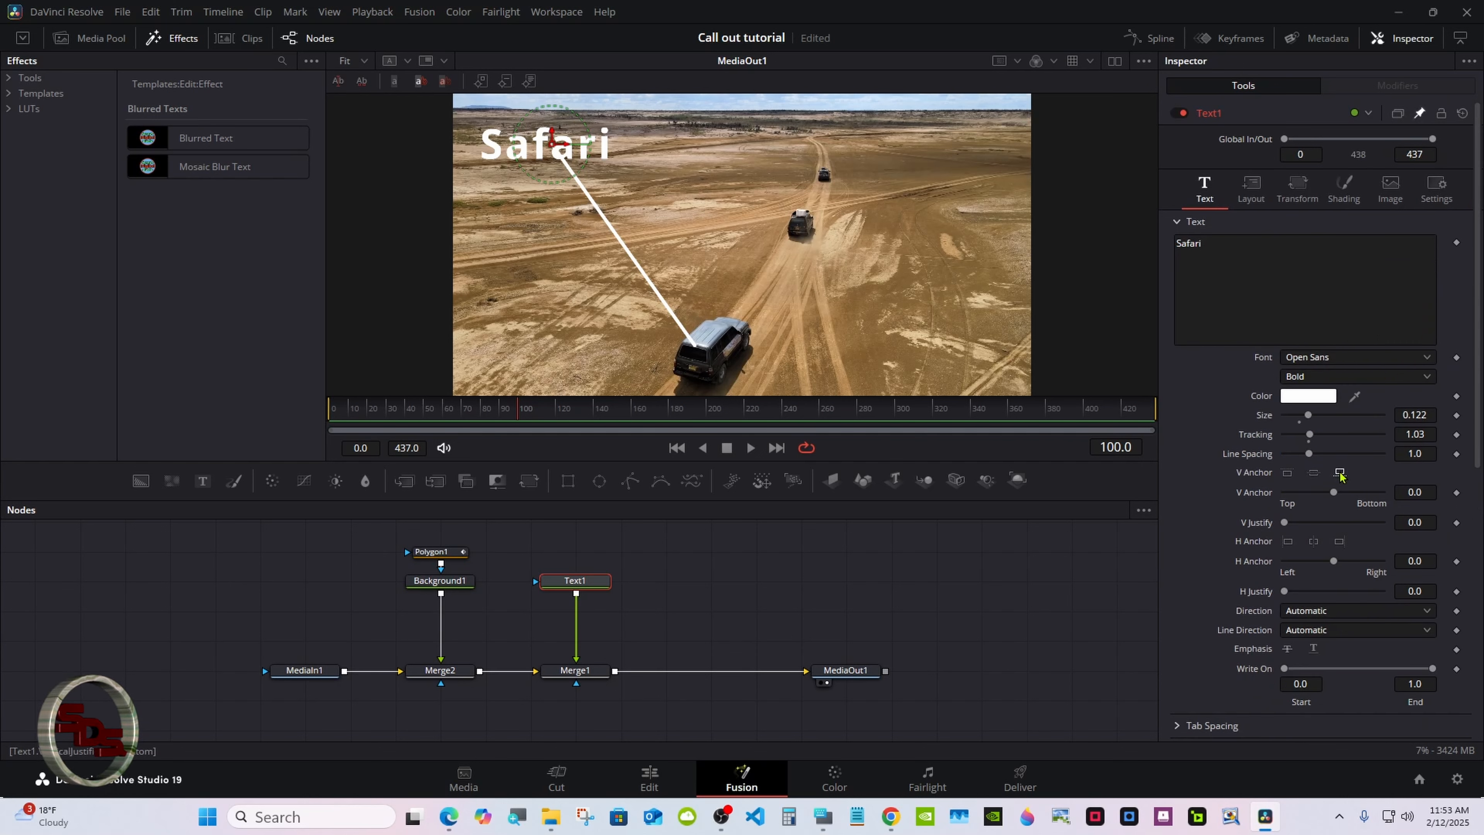
pyautogui.click(1340, 473)
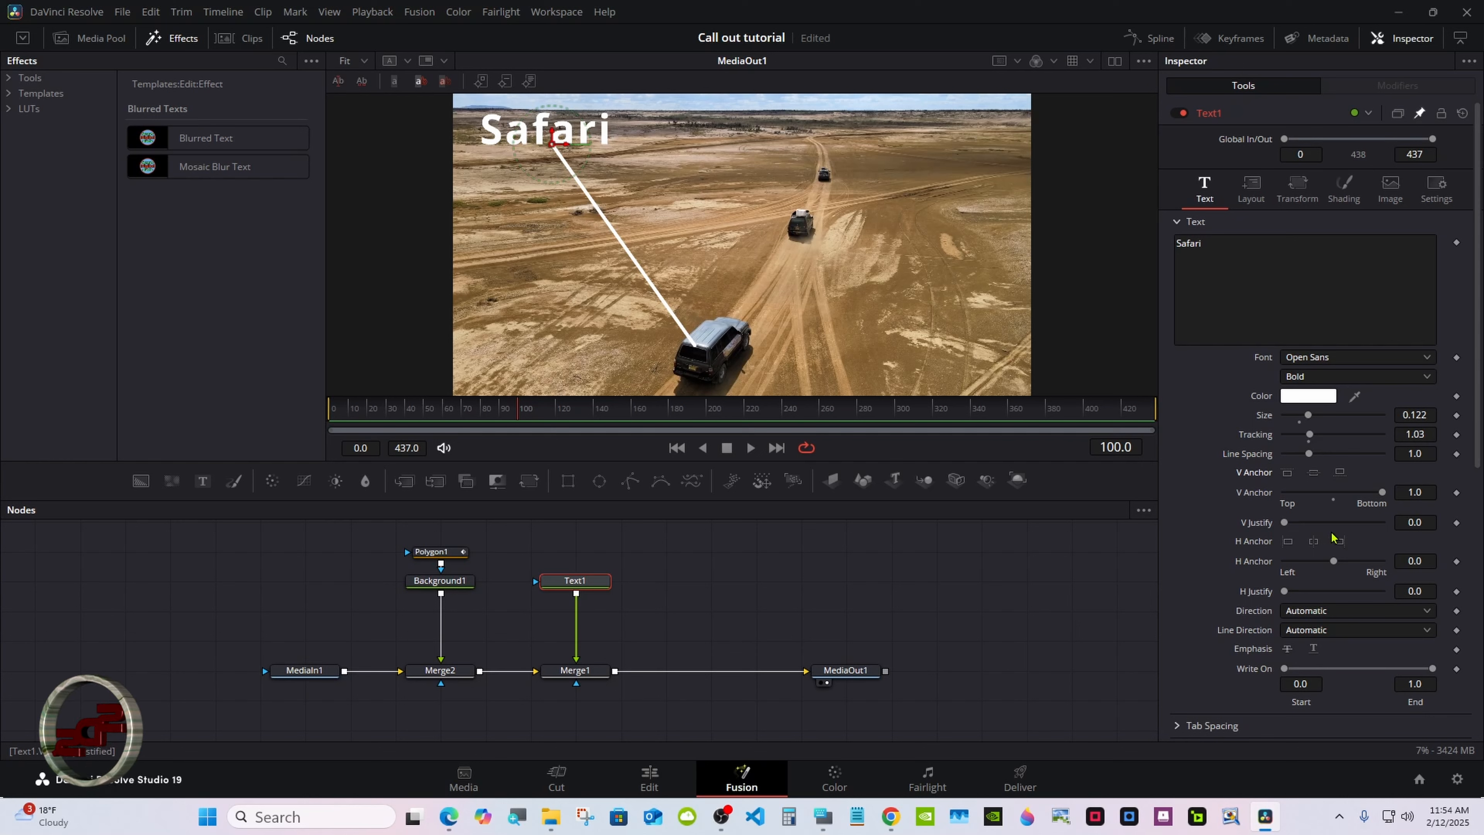
pyautogui.click(1339, 541)
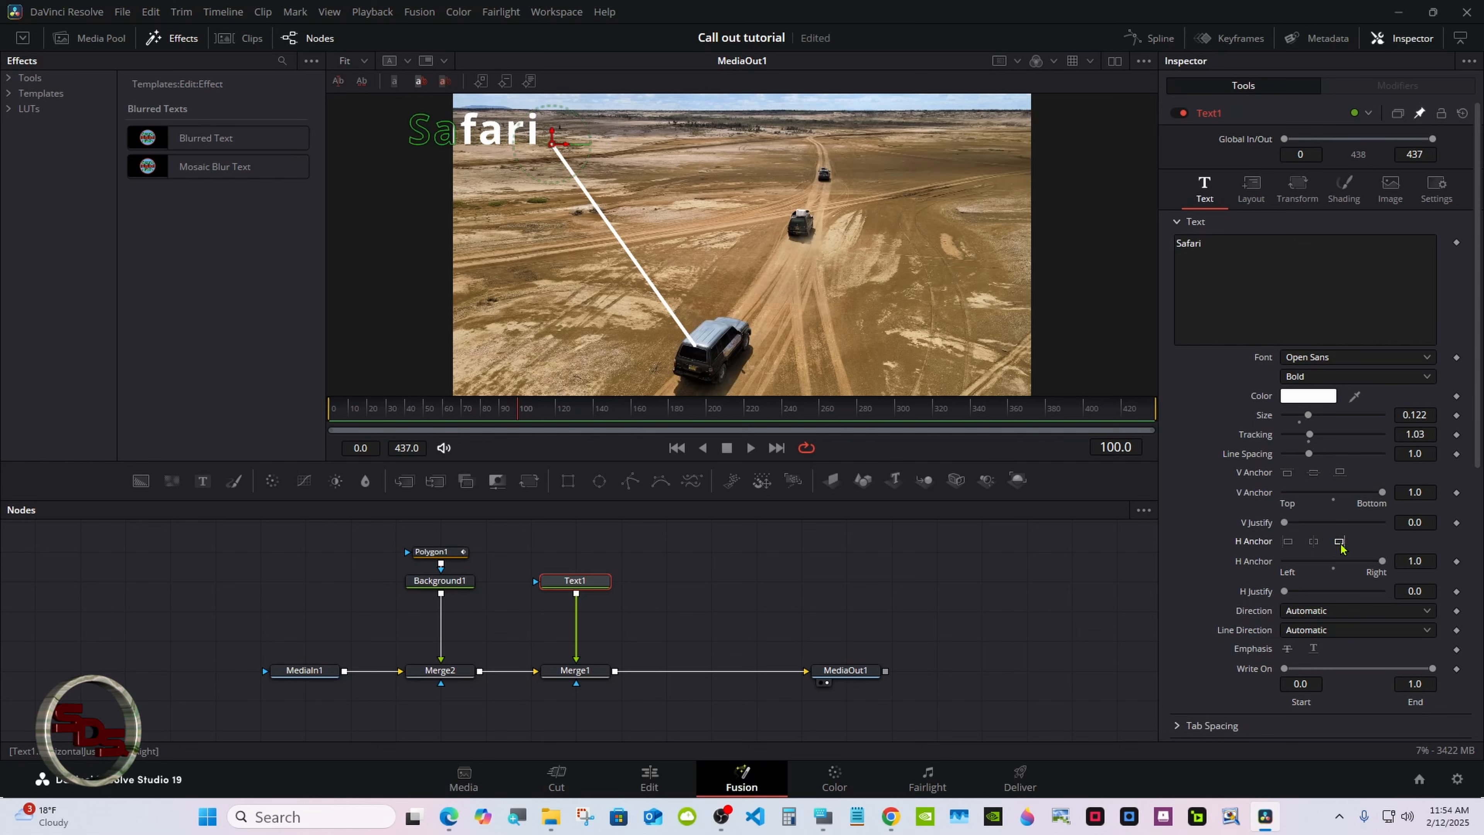
pyautogui.moveTo(553, 151); pyautogui.dragTo(614, 162)
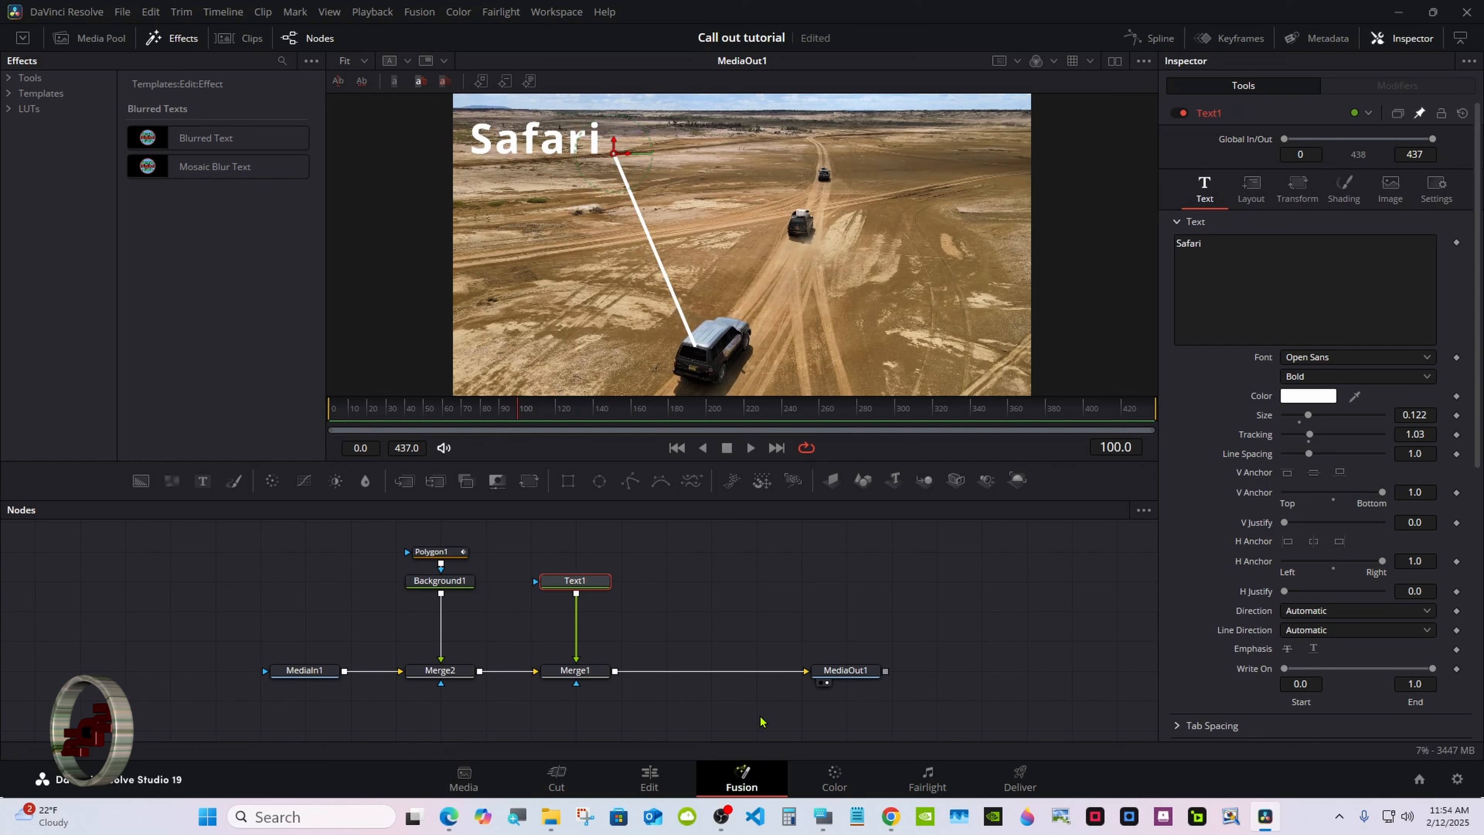
# Add a Tracker tool after Merge1 using the tool search
pyautogui.click(823, 816)
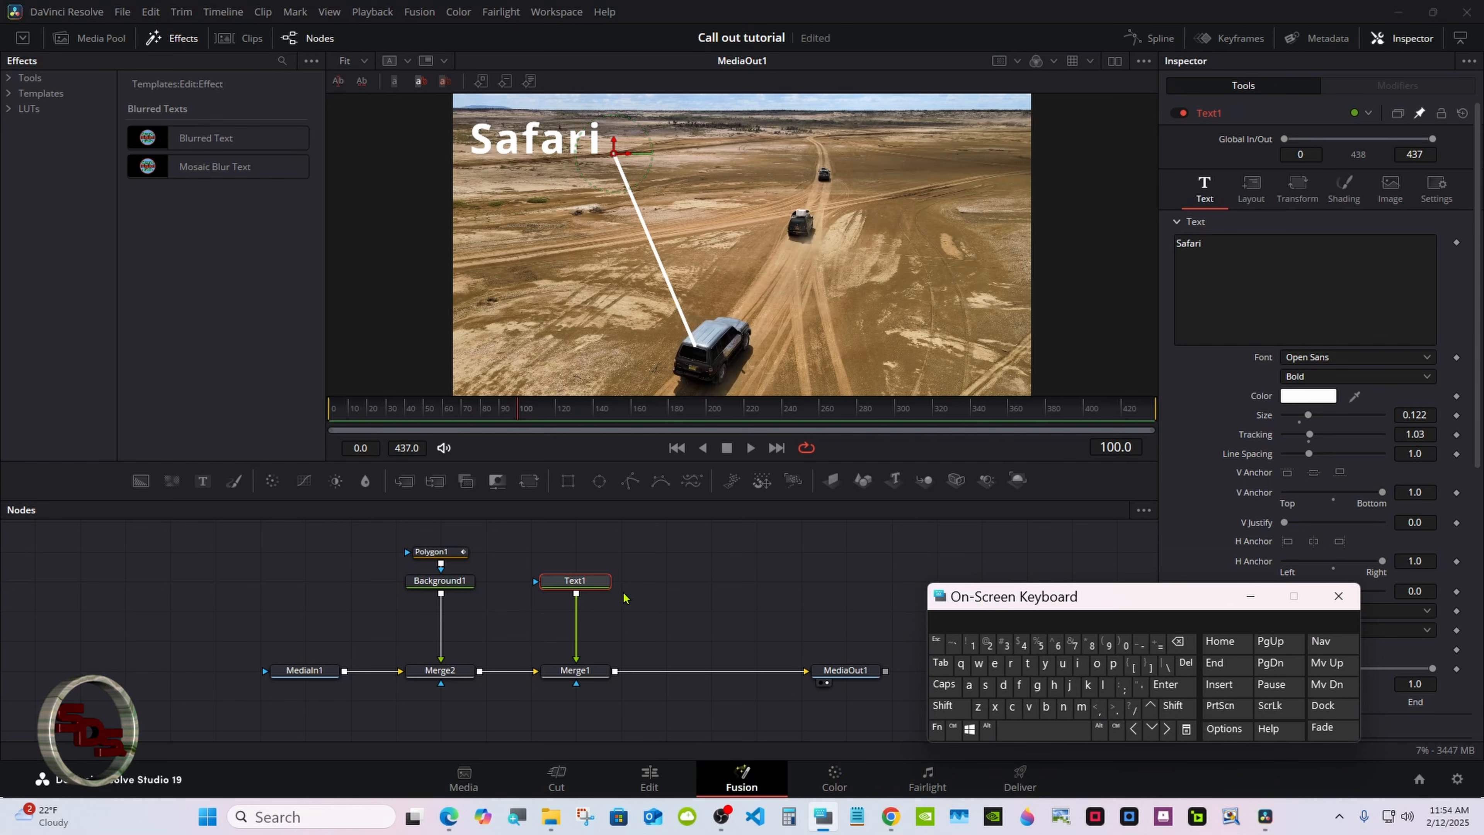
pyautogui.click(575, 669)
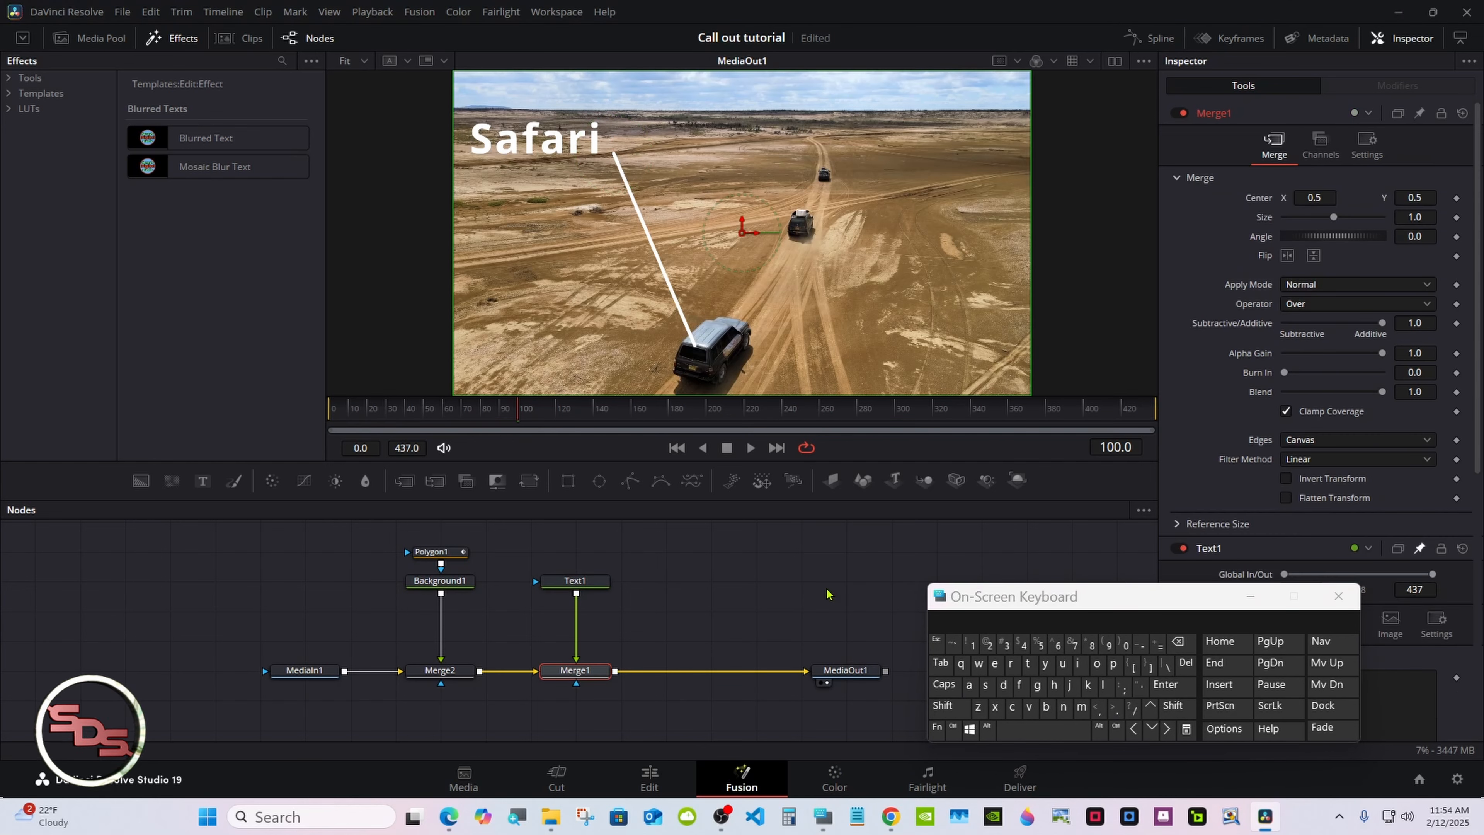
pyautogui.click(941, 705)
pyautogui.click(1028, 730)
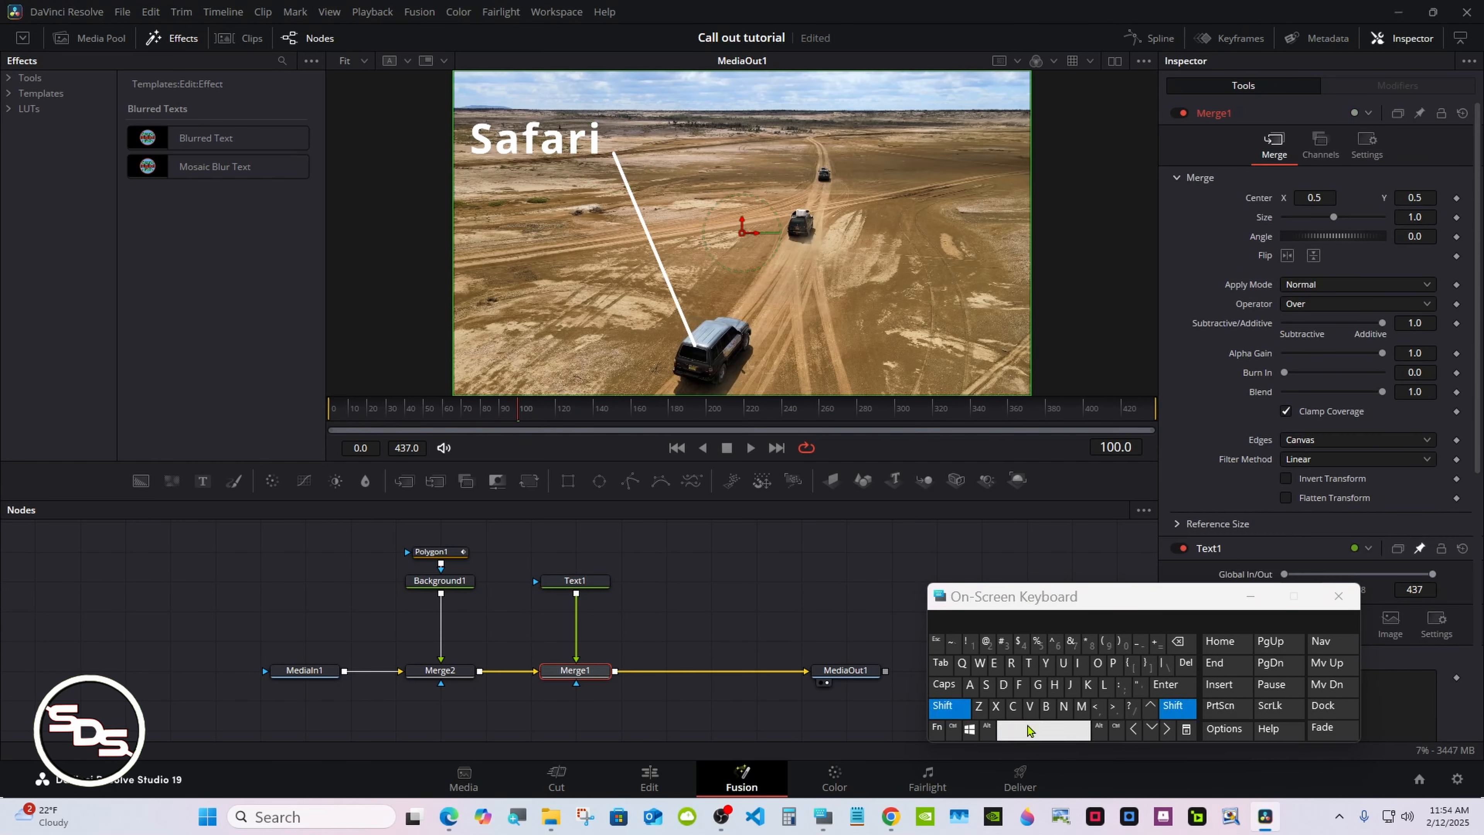
pyautogui.click(1027, 662)
pyautogui.click(1010, 662)
pyautogui.click(969, 685)
pyautogui.click(709, 328)
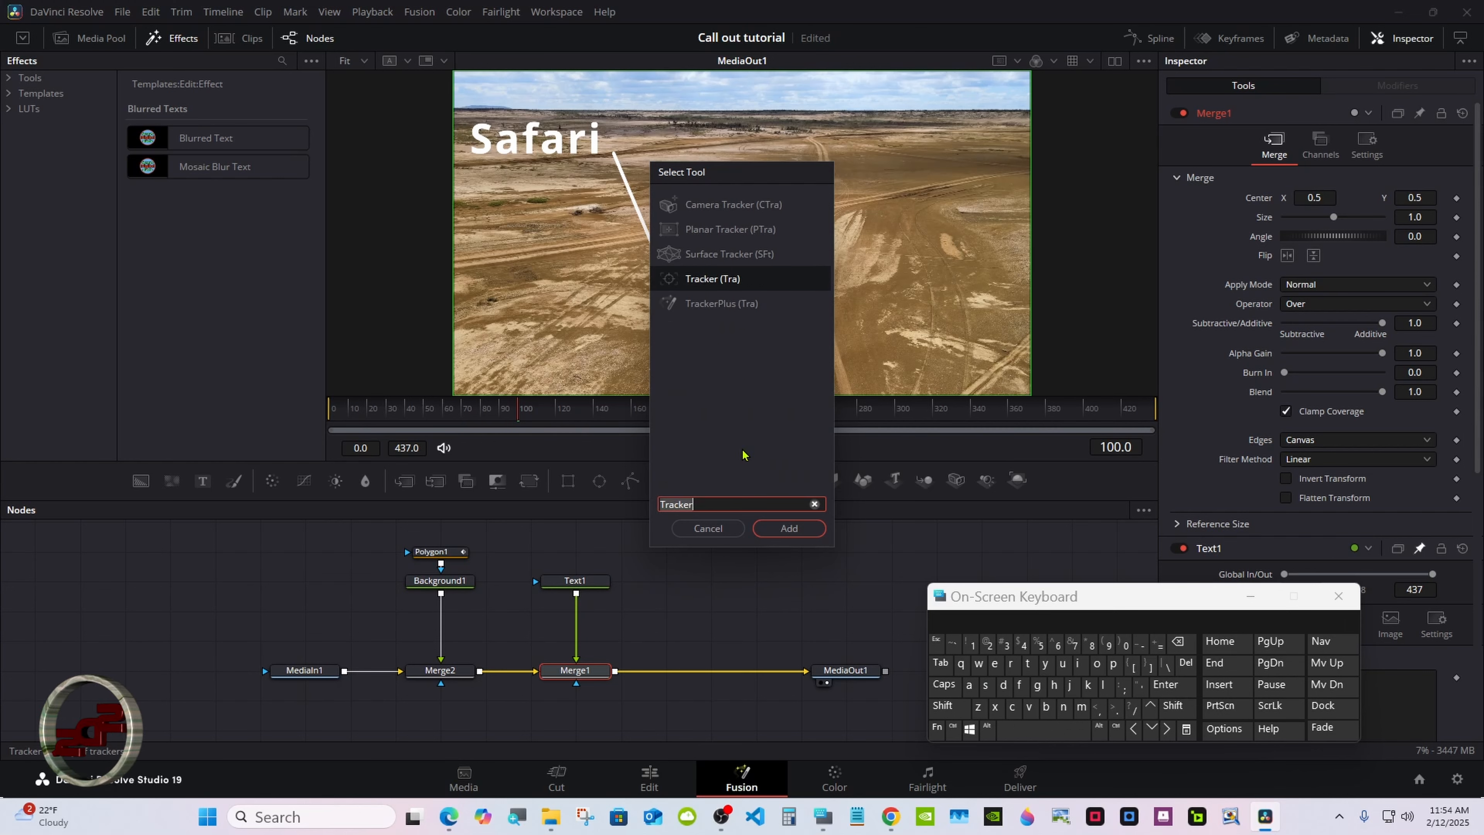
pyautogui.click(785, 529)
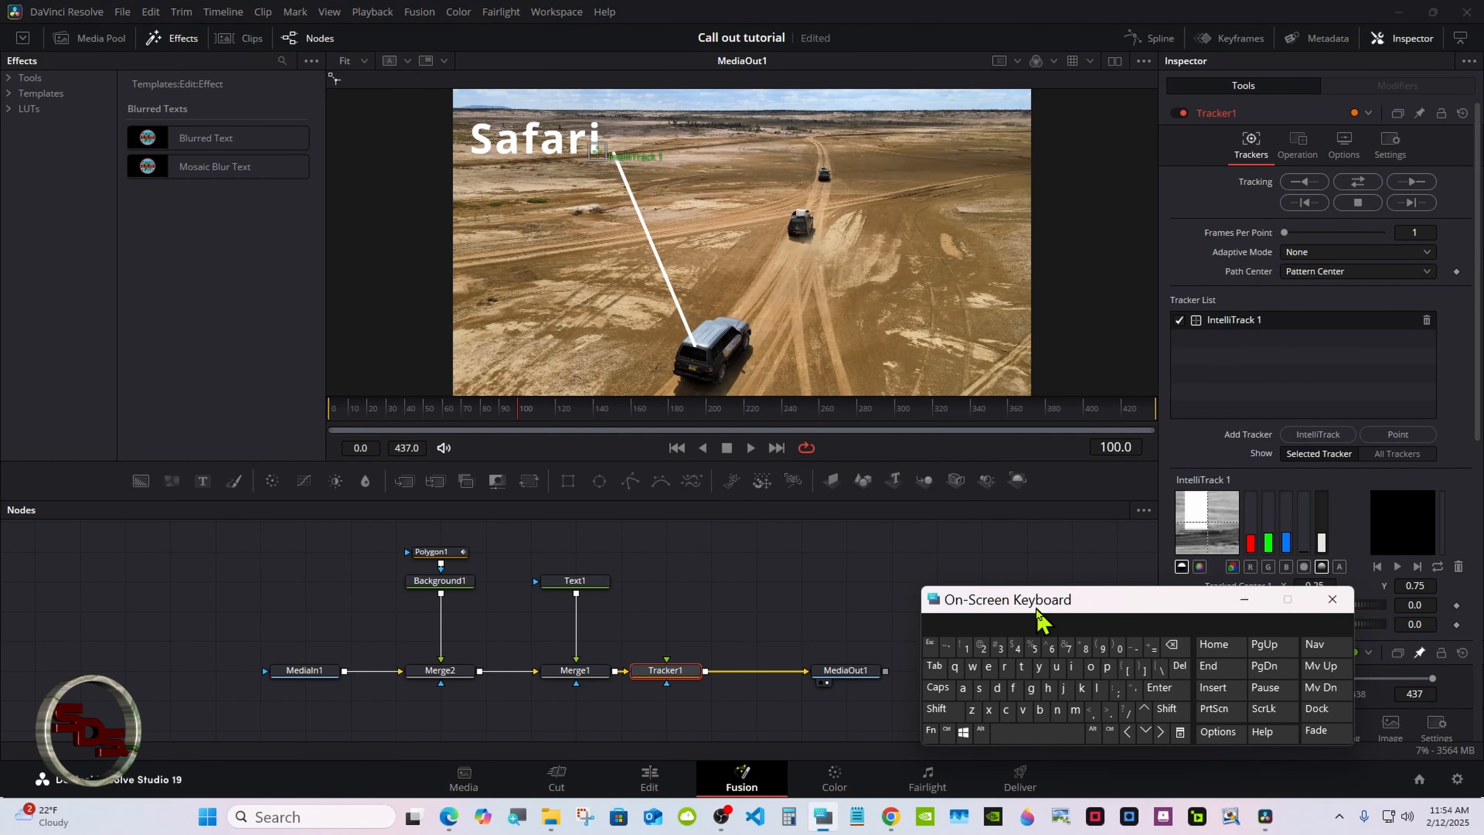
# Position the IntelliTrack pattern box over the front car
pyautogui.moveTo(1036, 599); pyautogui.dragTo(911, 644)
pyautogui.moveTo(599, 157); pyautogui.dragTo(695, 355)
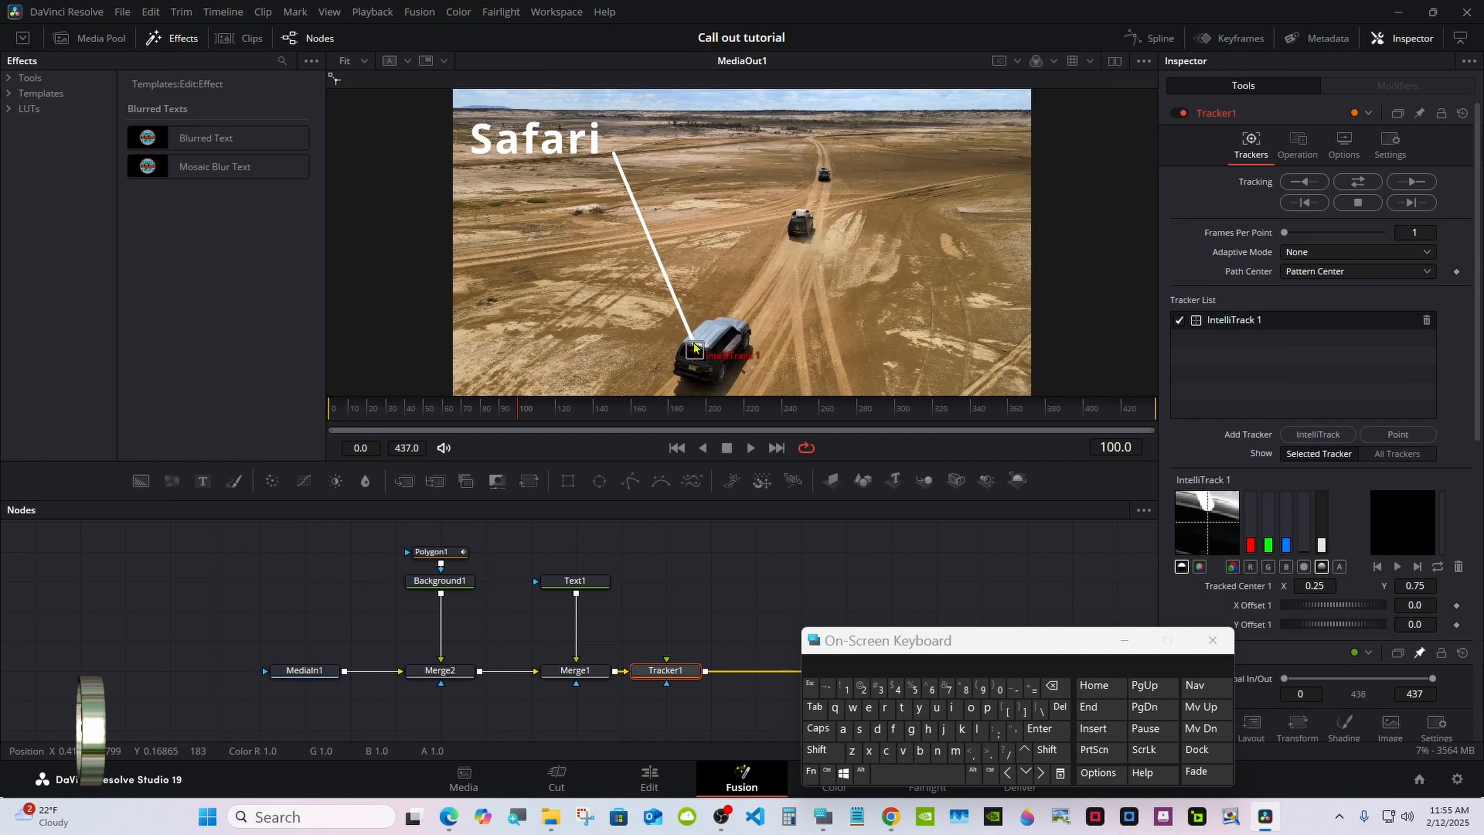
pyautogui.click(1122, 639)
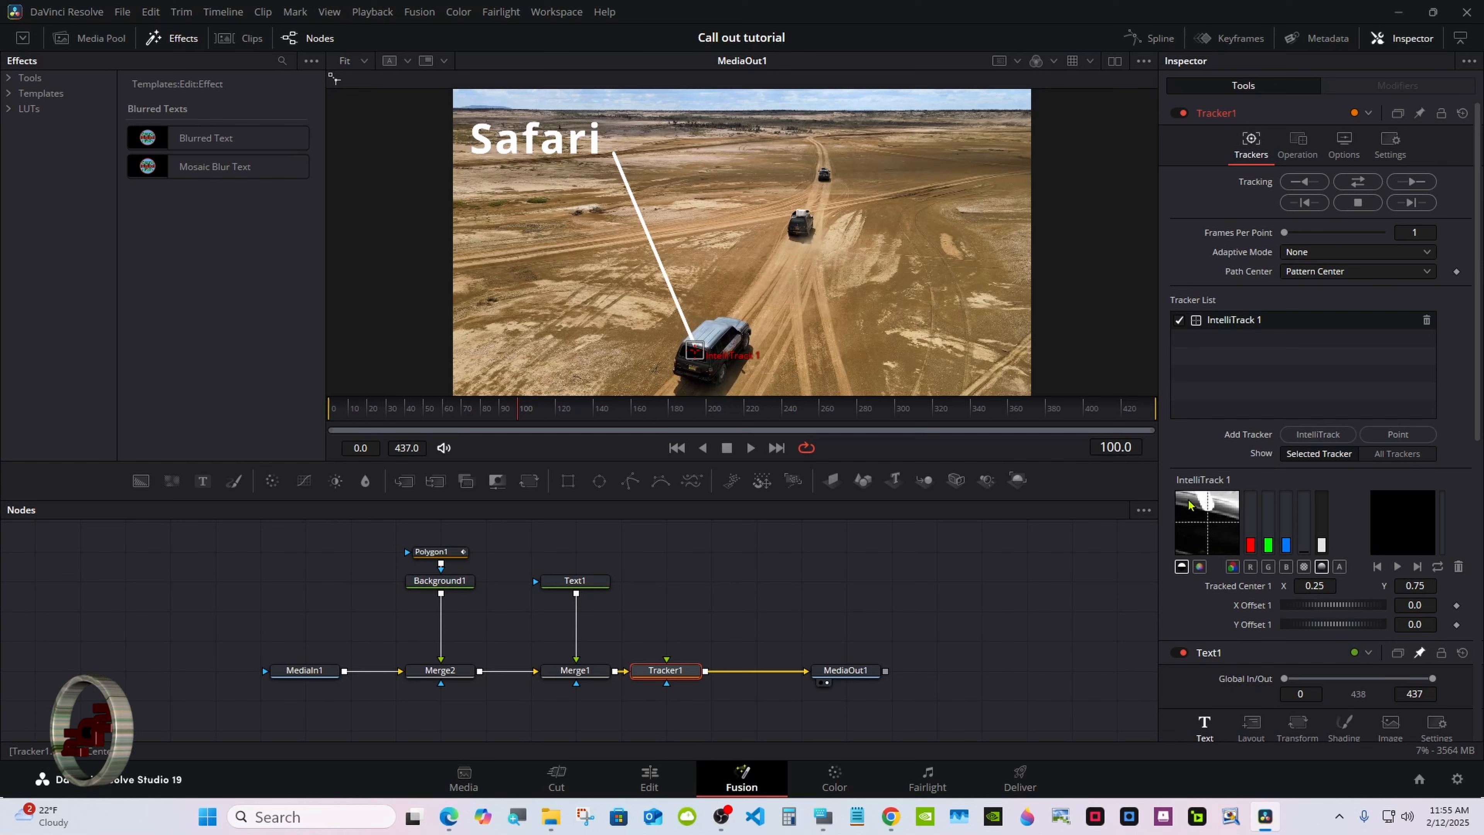
# Adjust Polygon1's Point 1 Y value to about 0.26
pyautogui.click(439, 553)
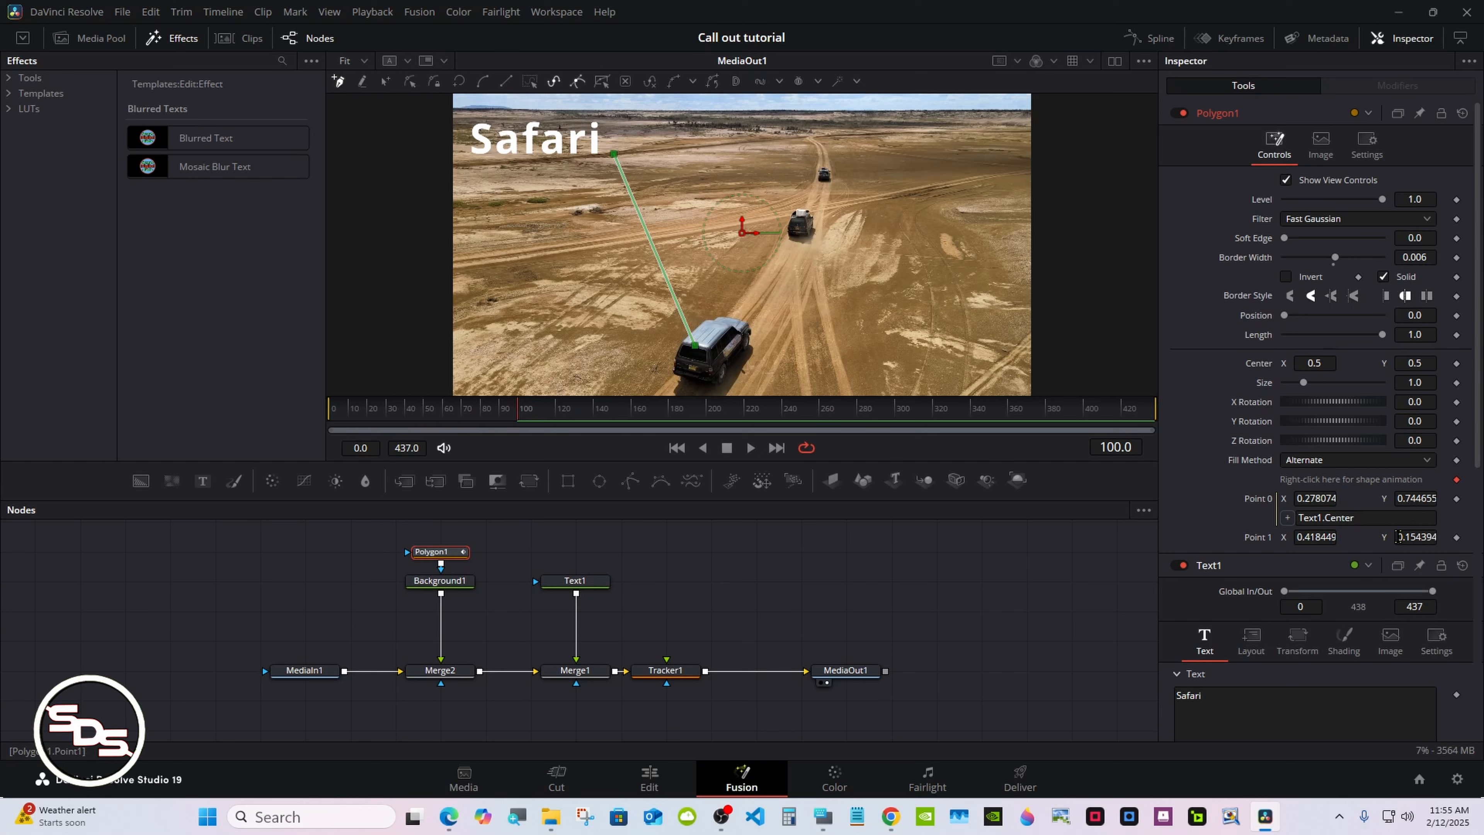
pyautogui.moveTo(1406, 537); pyautogui.dragTo(1407, 537)
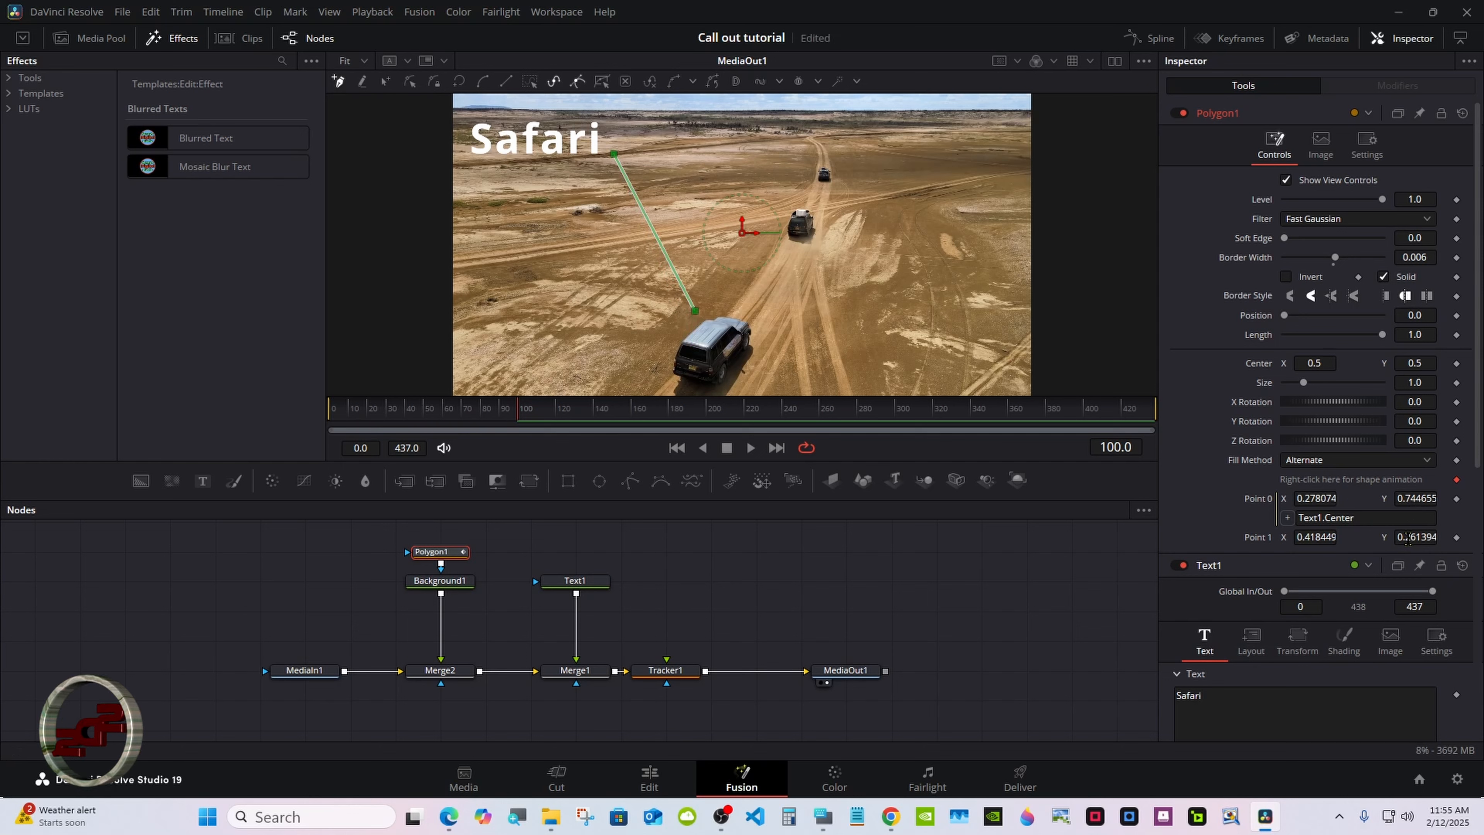
# Track the car forward with the IntelliTrack tracker and return the playhead to frame 100
pyautogui.click(676, 670)
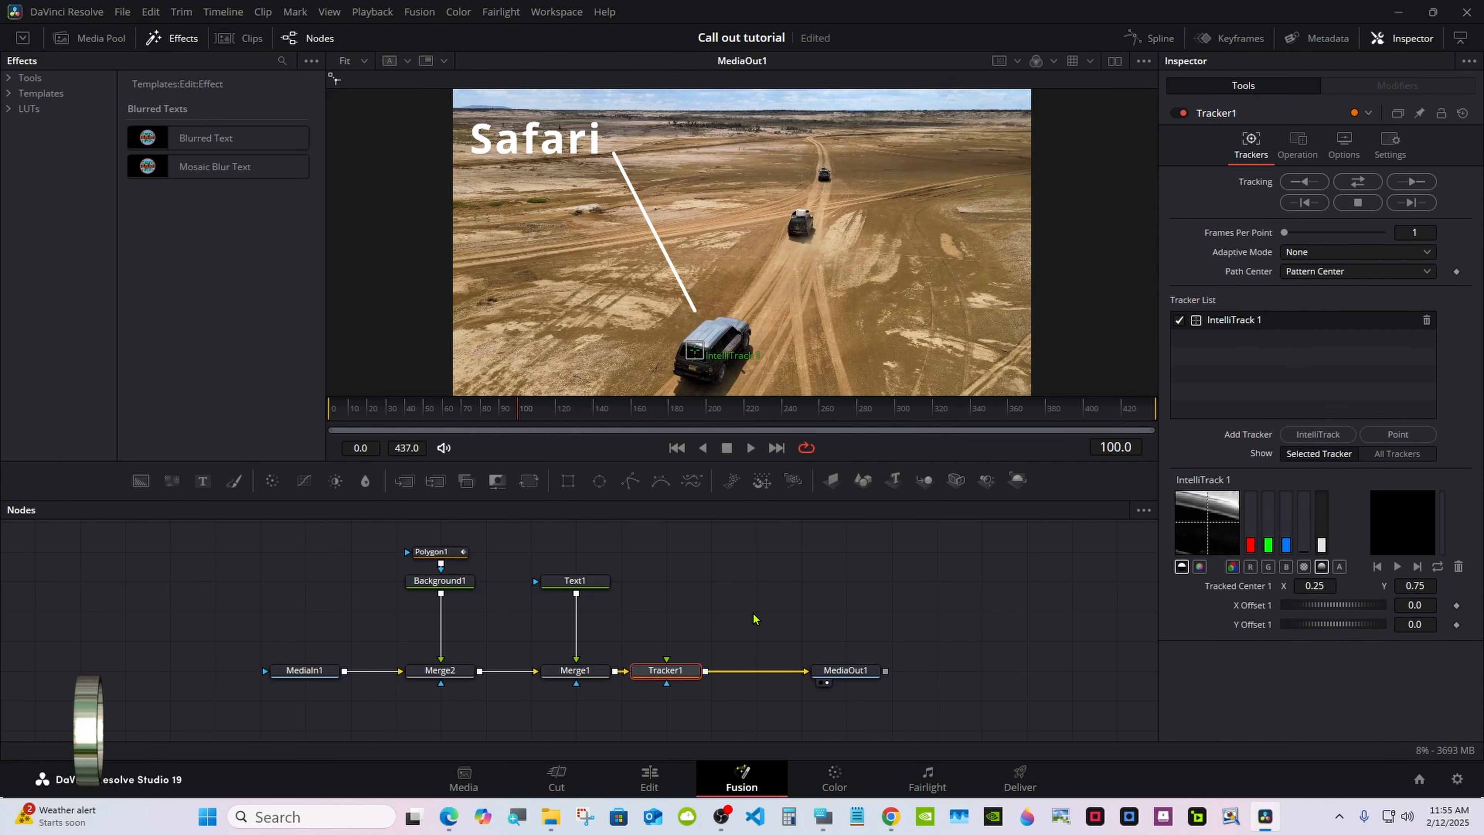
pyautogui.click(1414, 182)
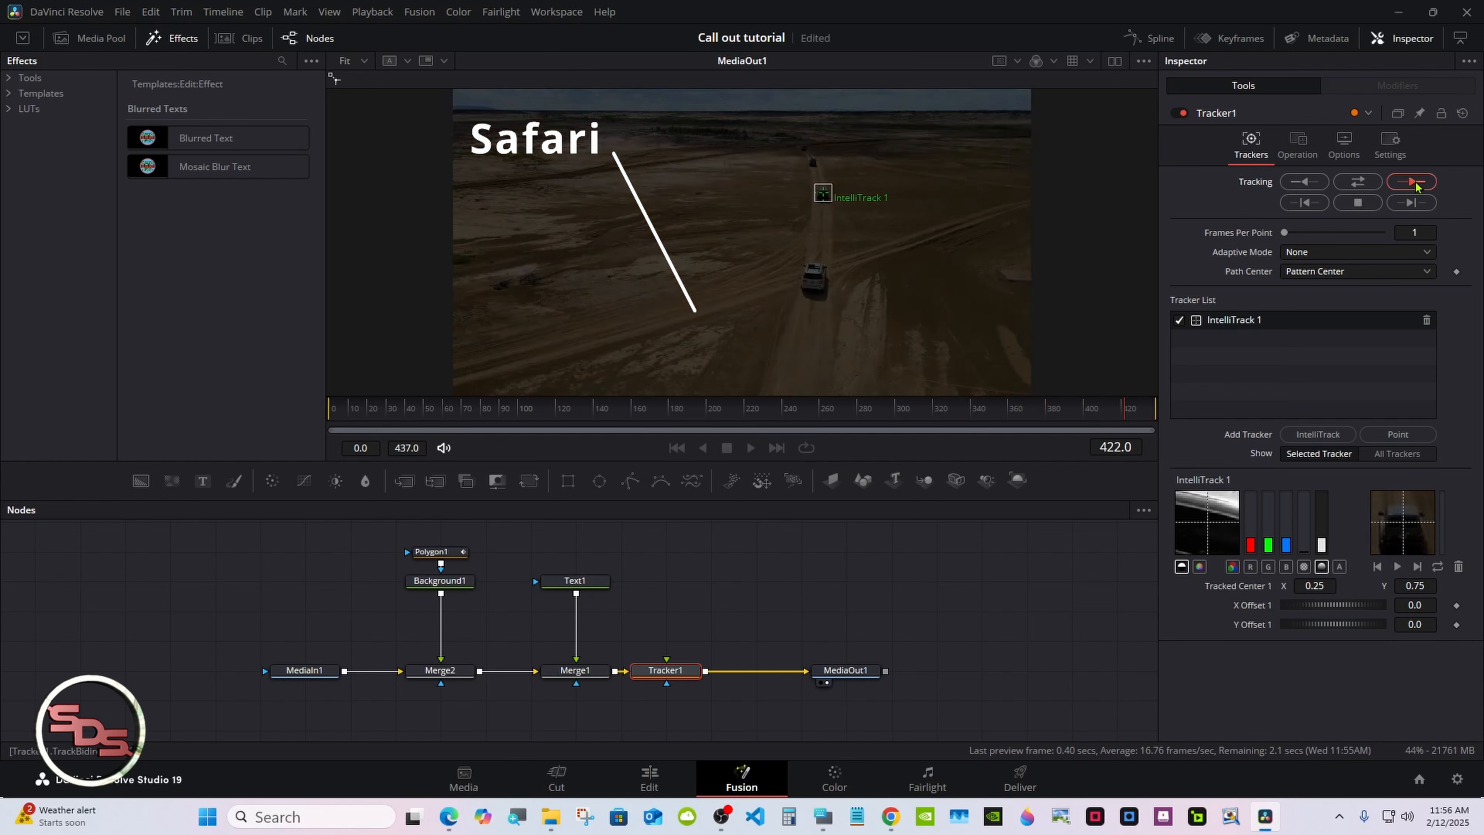
pyautogui.click(519, 416)
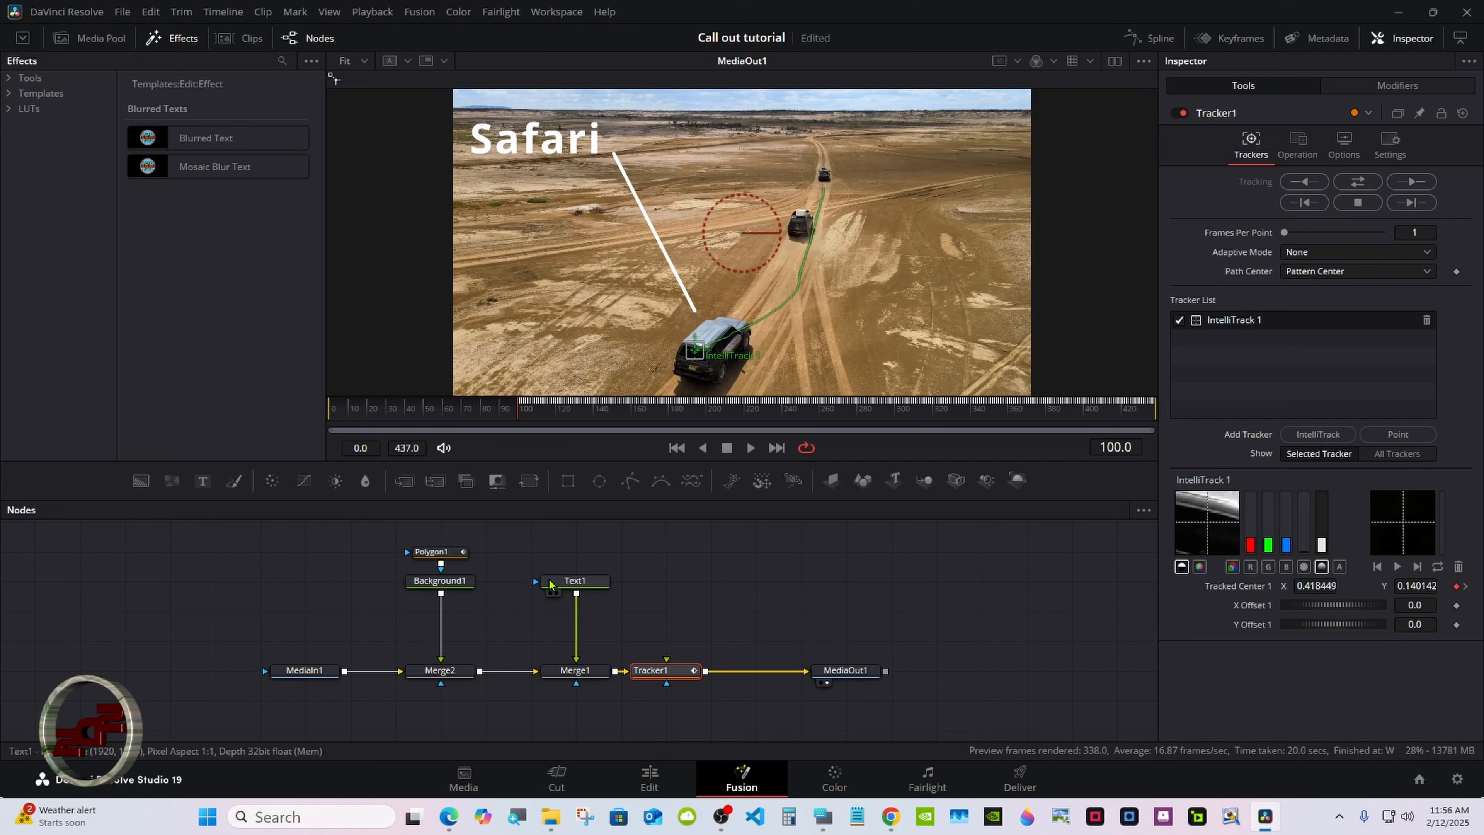
# Set Polygon1's Length to 0
pyautogui.click(447, 557)
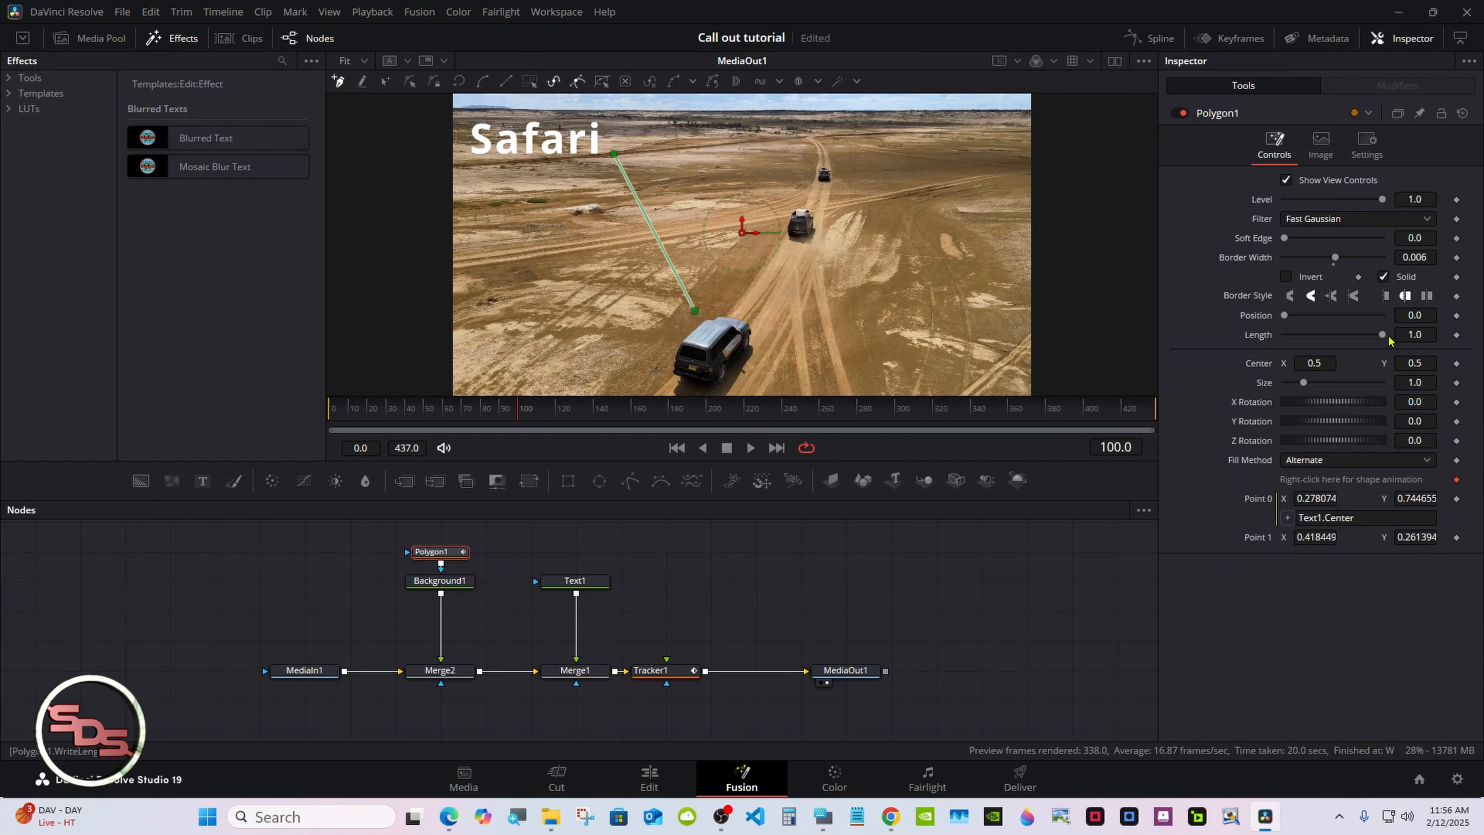
pyautogui.moveTo(1387, 339); pyautogui.dragTo(1274, 338)
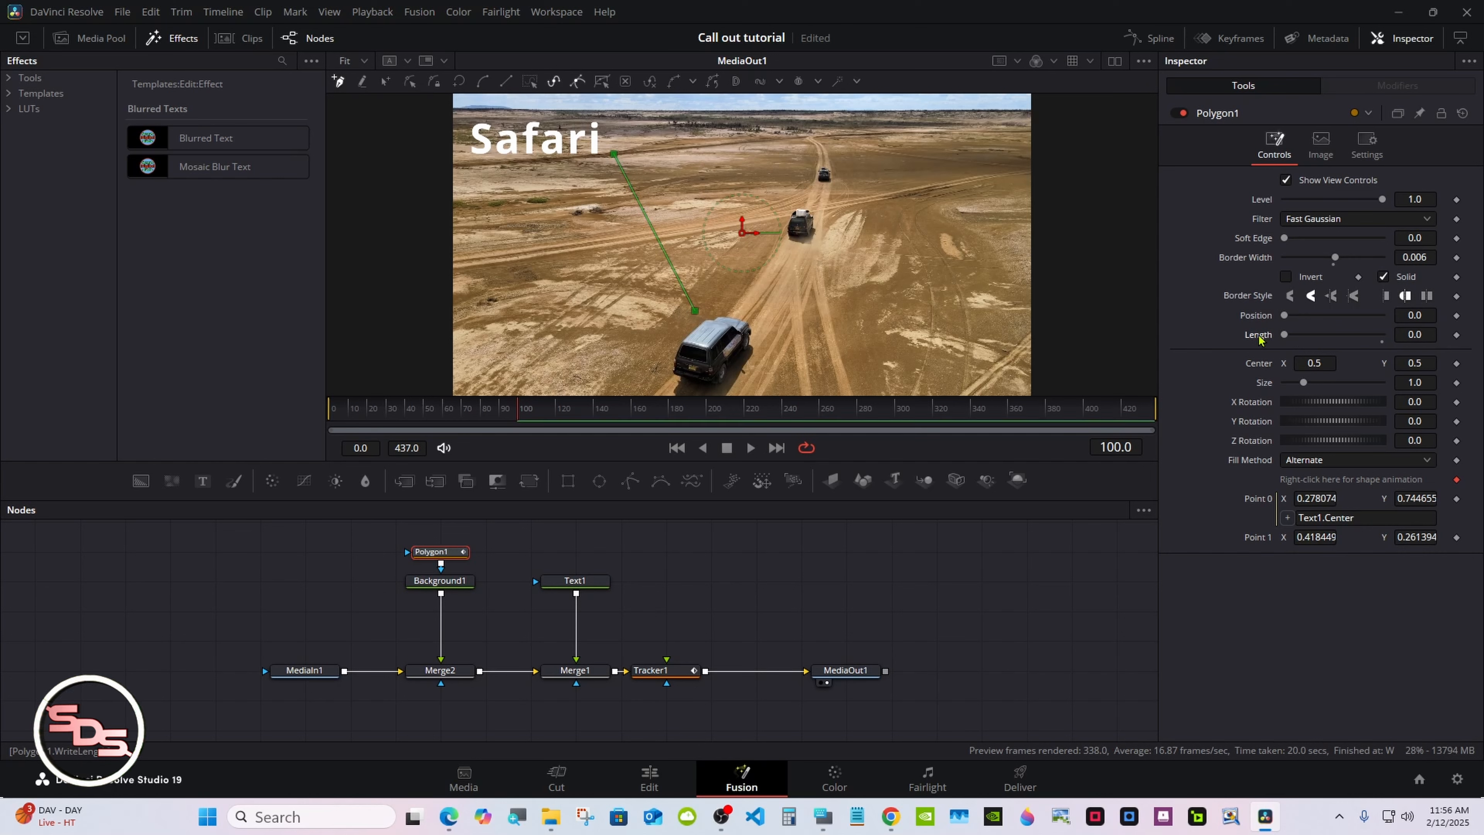
# At frame 60, set Text1's Write On end to 0 and add a keyframe for it
pyautogui.click(582, 582)
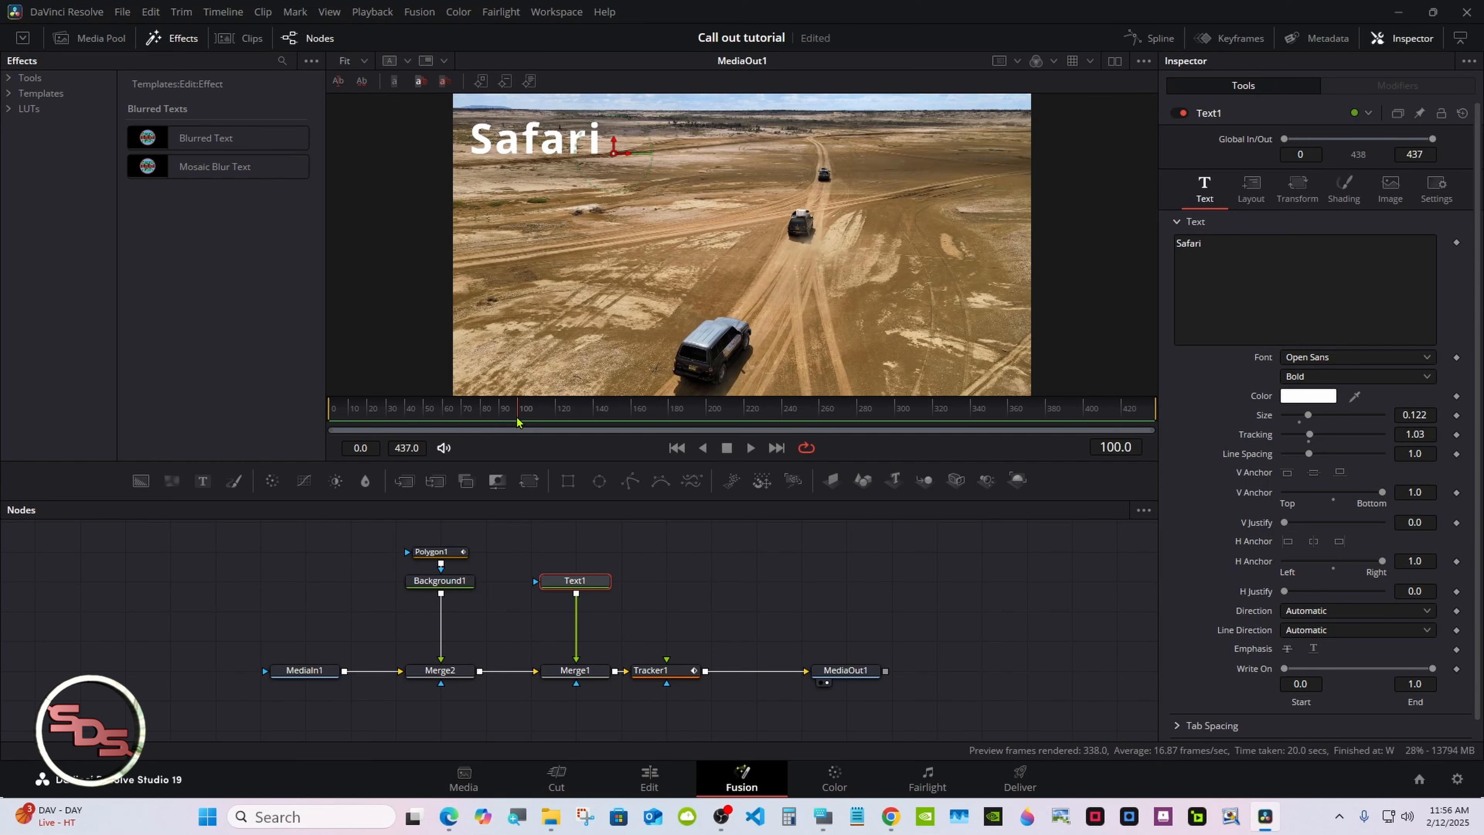
pyautogui.moveTo(503, 420); pyautogui.dragTo(443, 415)
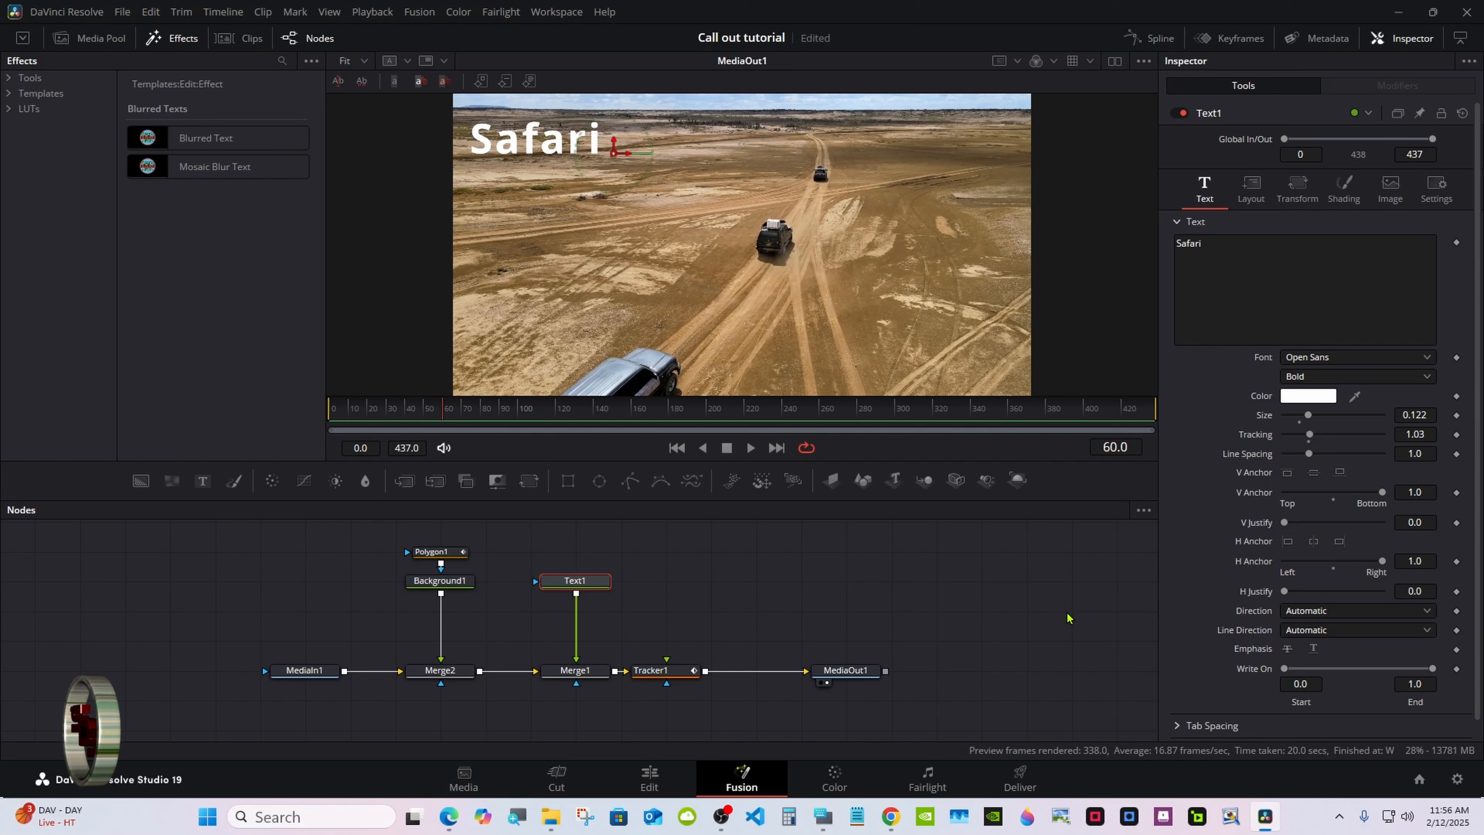
pyautogui.moveTo(1431, 668); pyautogui.dragTo(1241, 675)
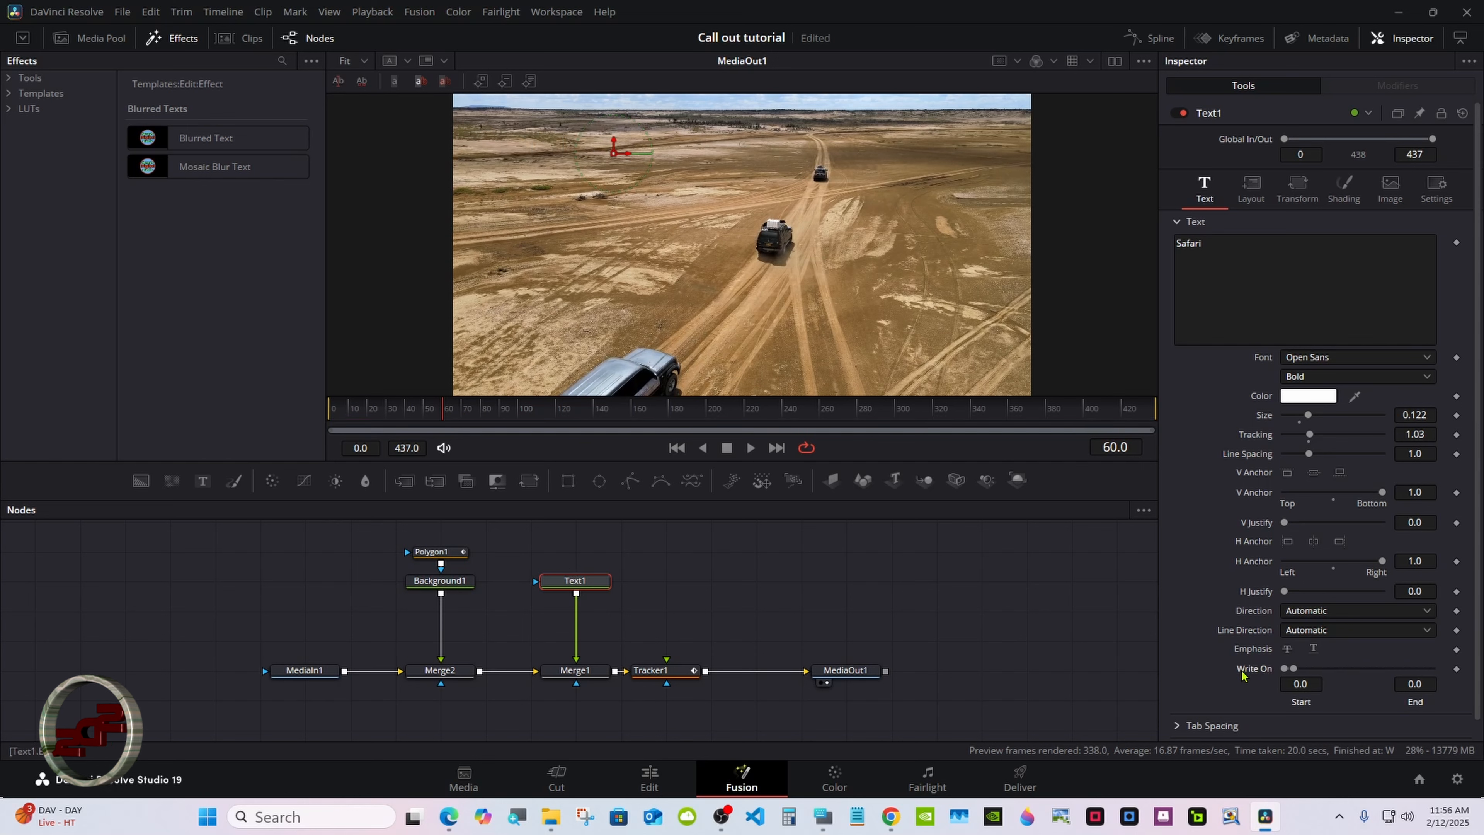
pyautogui.click(1455, 668)
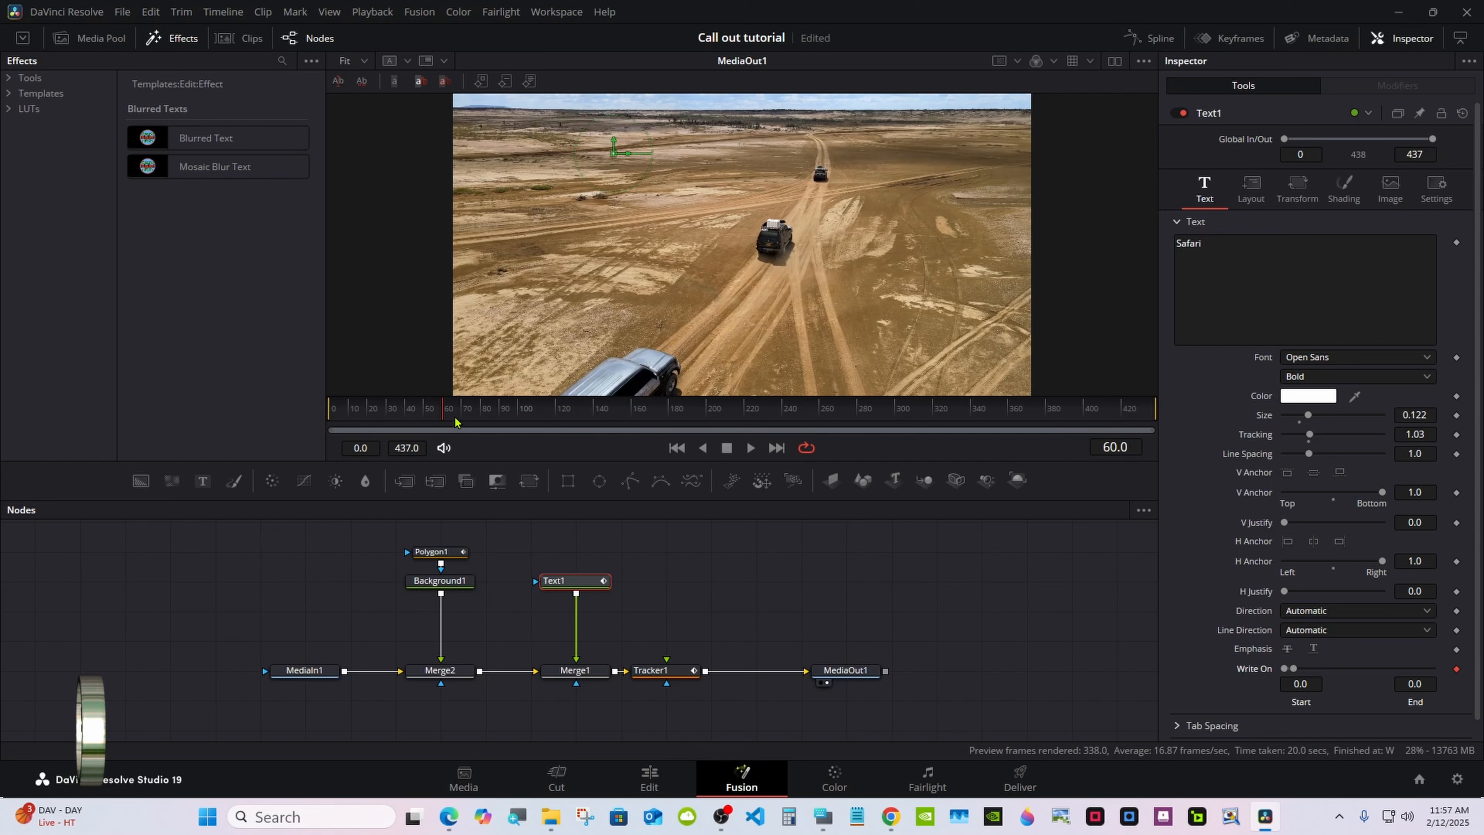
# At frame 80, set Text1's Write On end to 1
pyautogui.moveTo(455, 420); pyautogui.dragTo(481, 421)
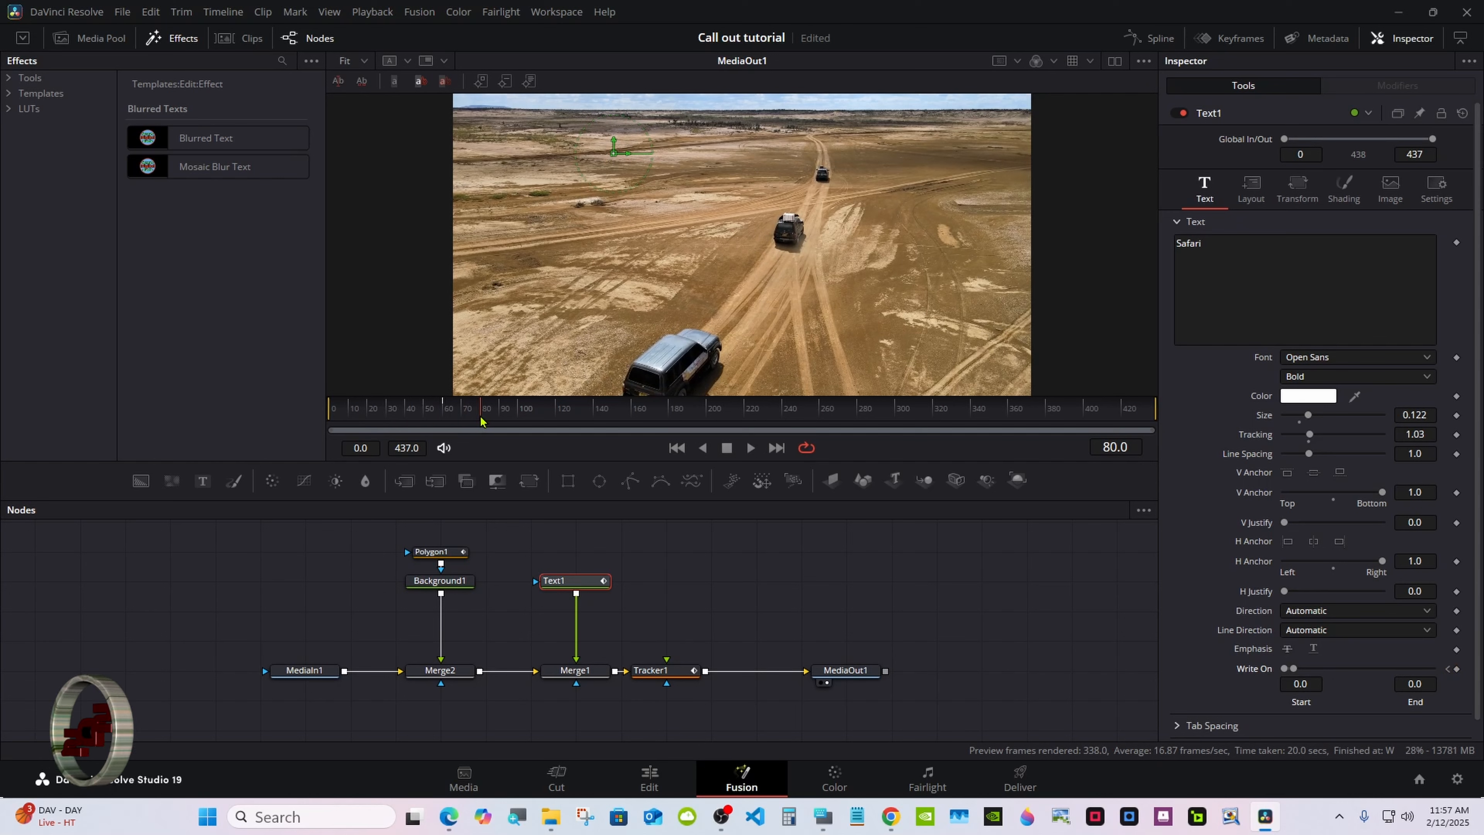
pyautogui.moveTo(1292, 668); pyautogui.dragTo(1432, 668)
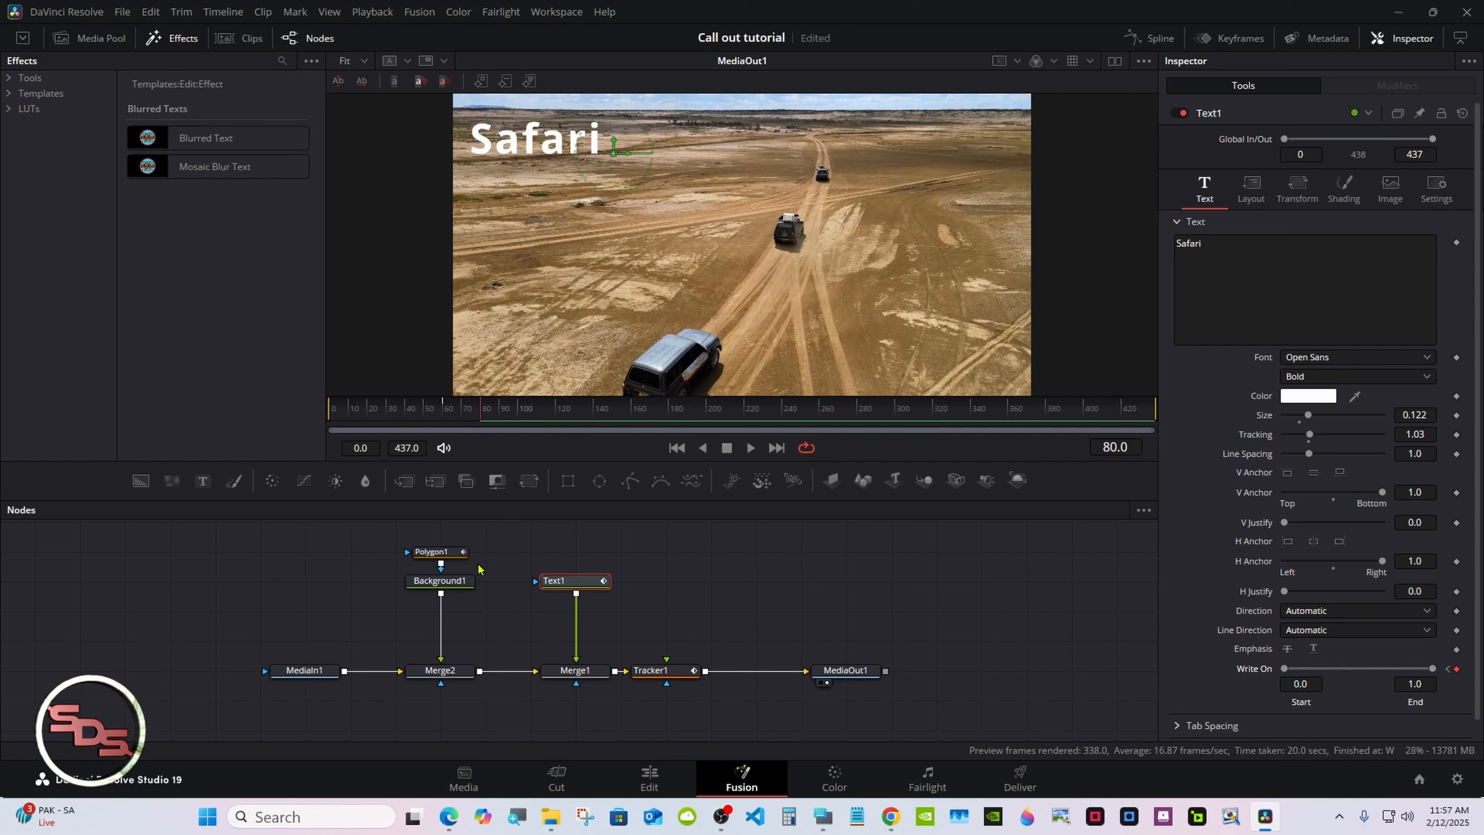
# Keyframe Polygon1's Length at 0 on frame 80, then set it to 1 at frame 100
pyautogui.click(435, 551)
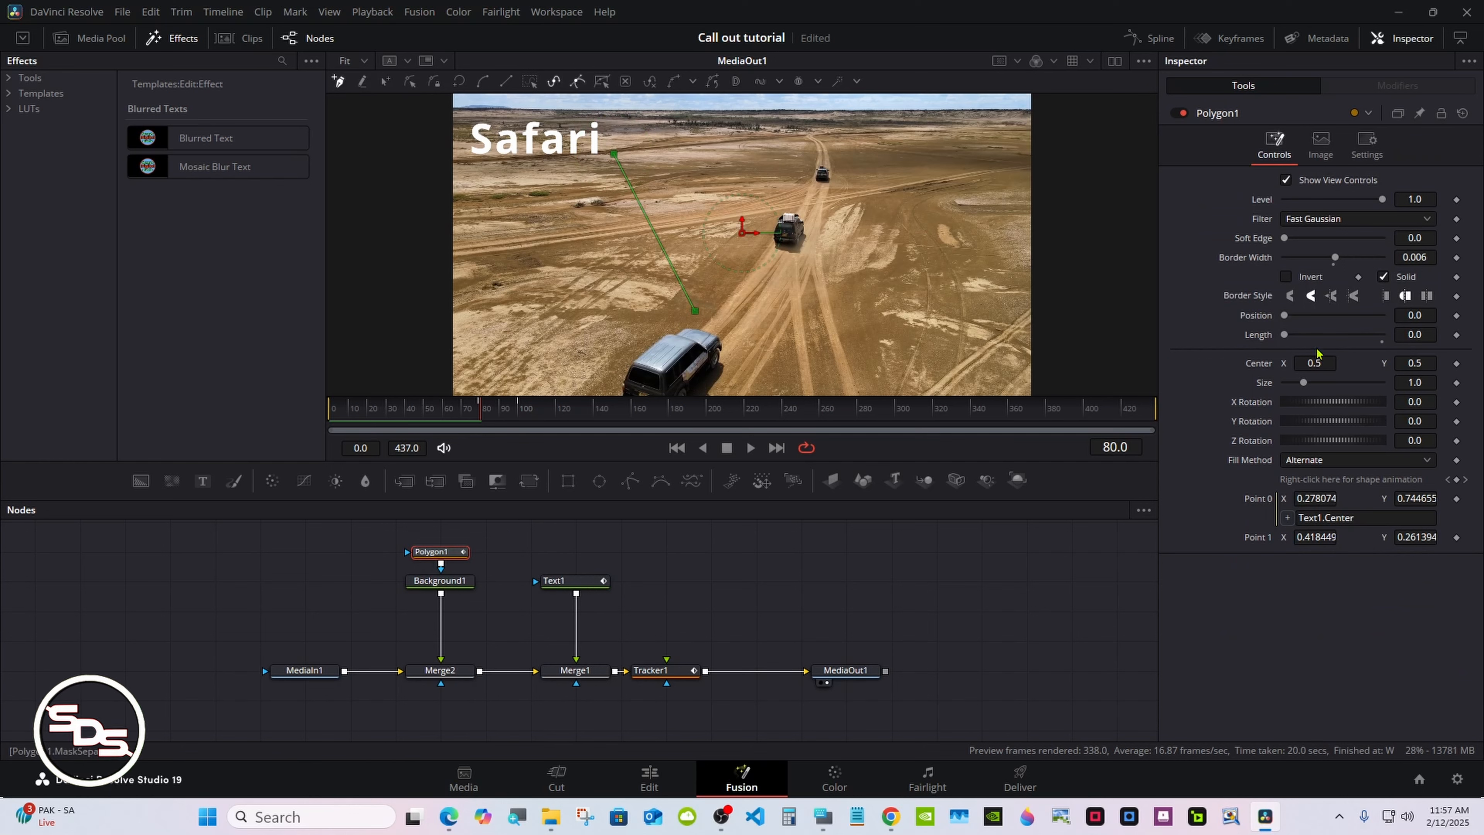
pyautogui.click(1455, 335)
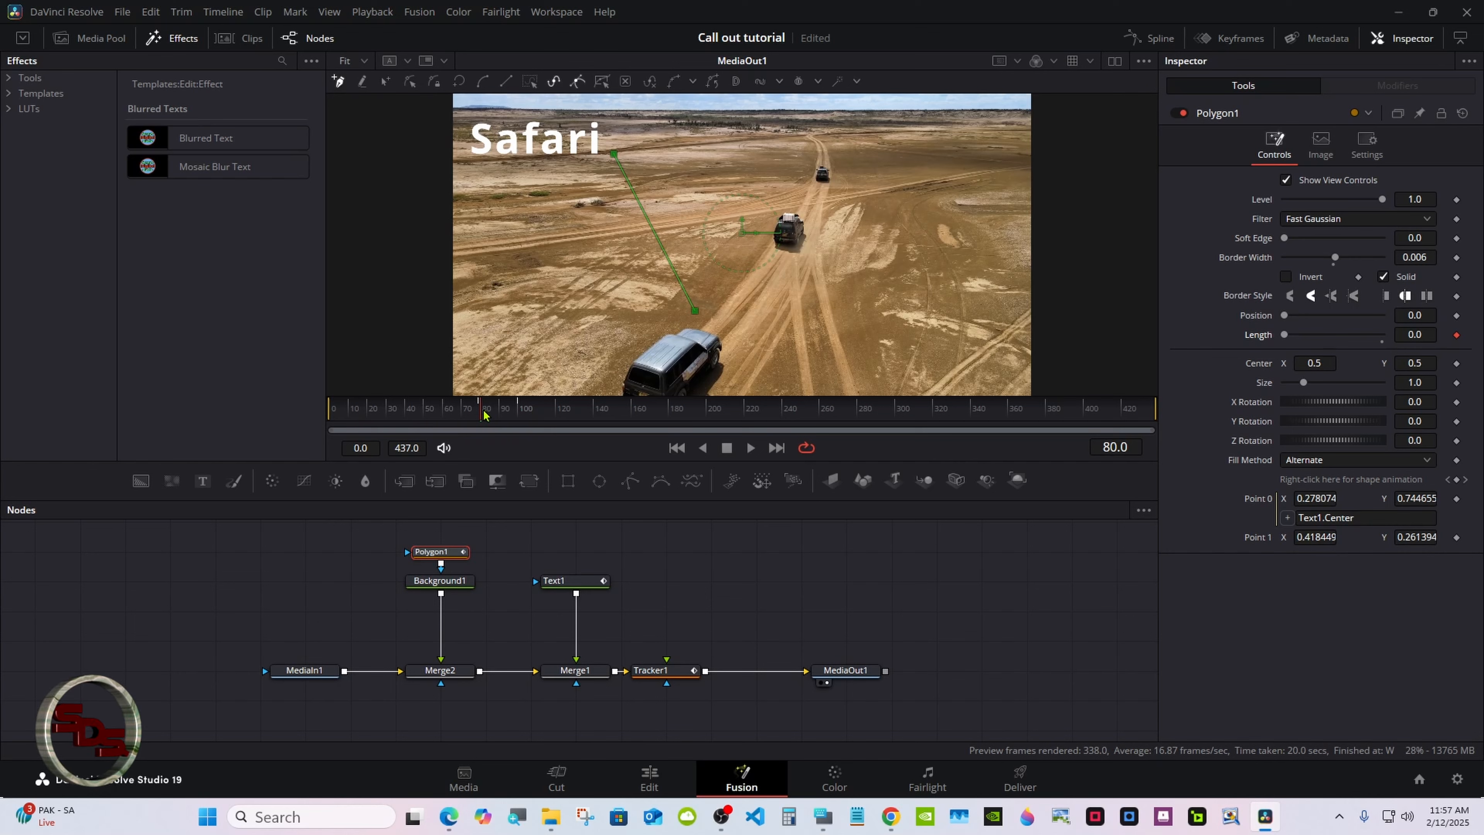
pyautogui.moveTo(483, 415); pyautogui.dragTo(520, 415)
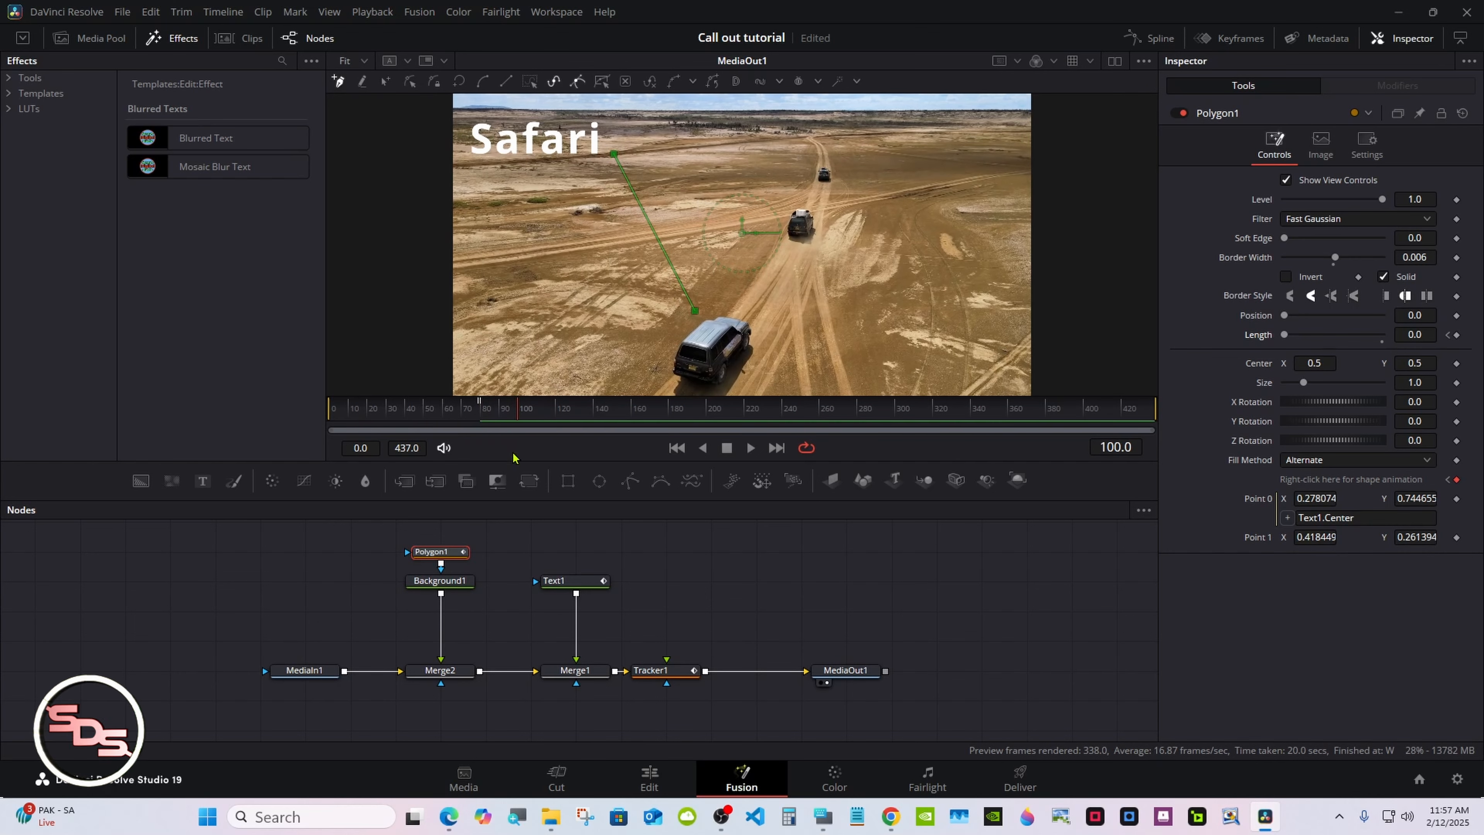
pyautogui.moveTo(1280, 336); pyautogui.dragTo(1423, 332)
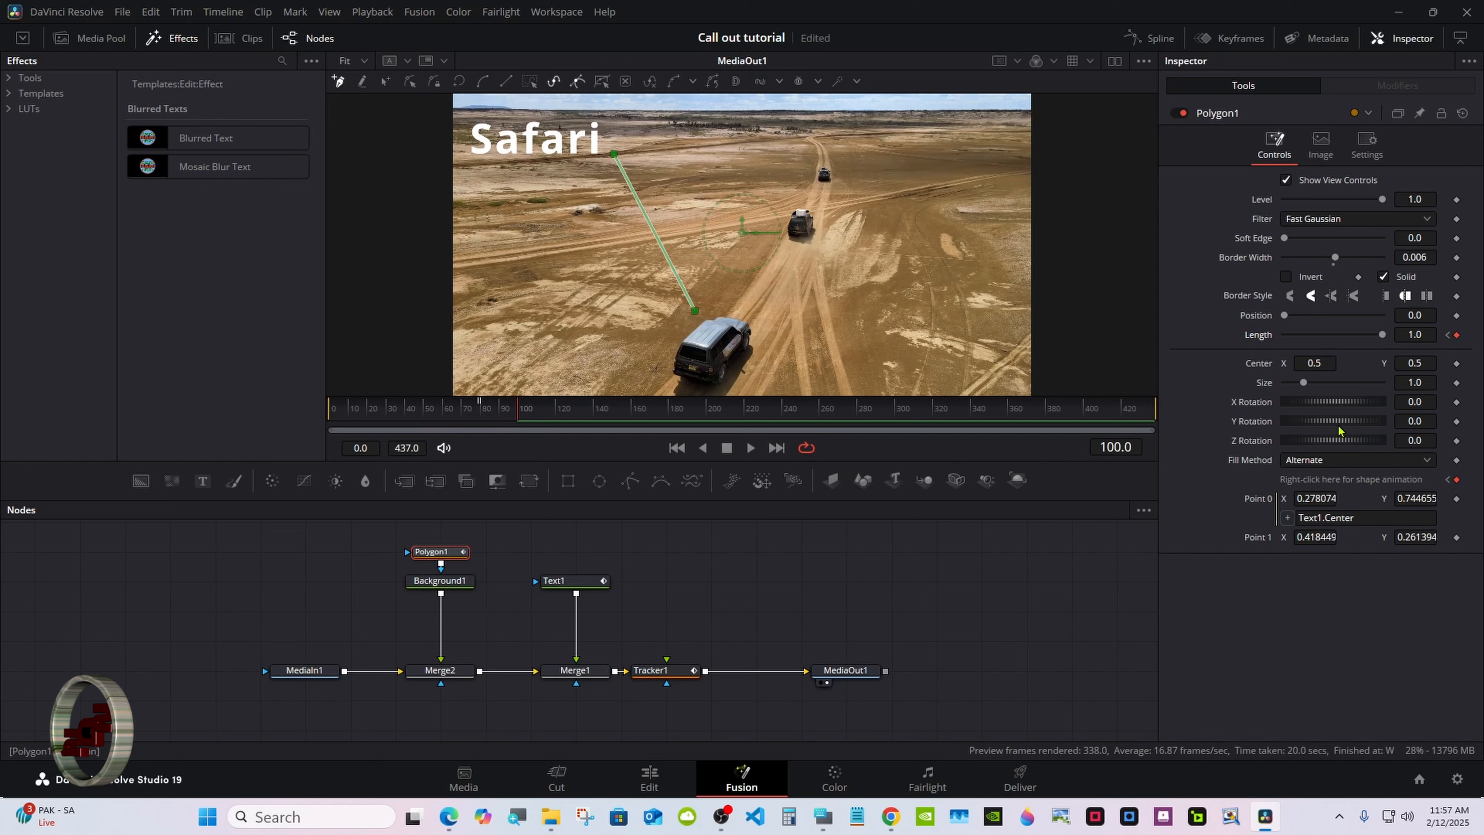
# Connect Polygon1's Point 1 to the position of Tracker1's IntelliTrack1 path
pyautogui.rightClick(1260, 541)
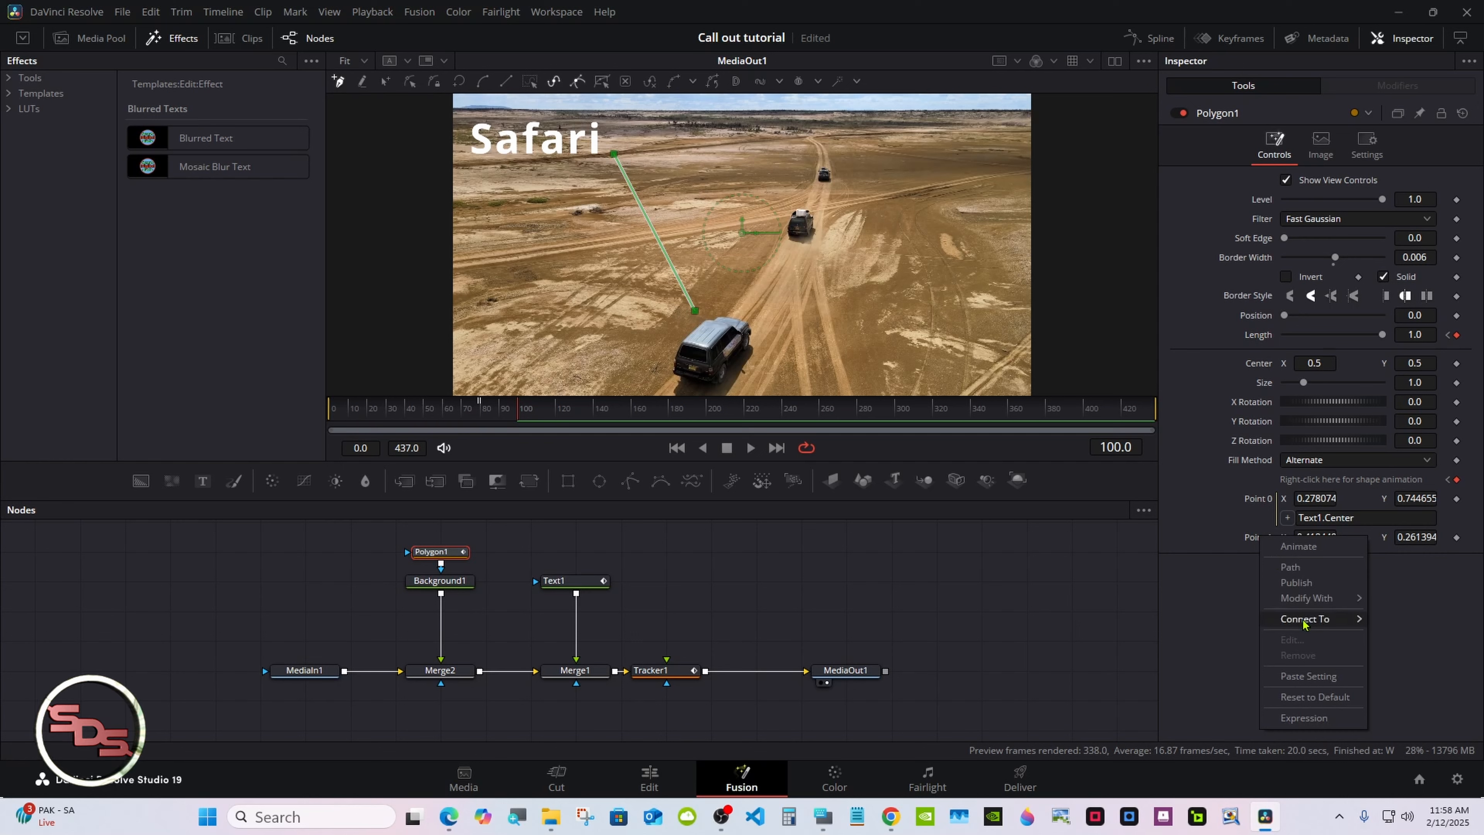
pyautogui.moveTo(1303, 623)
pyautogui.moveTo(1204, 621)
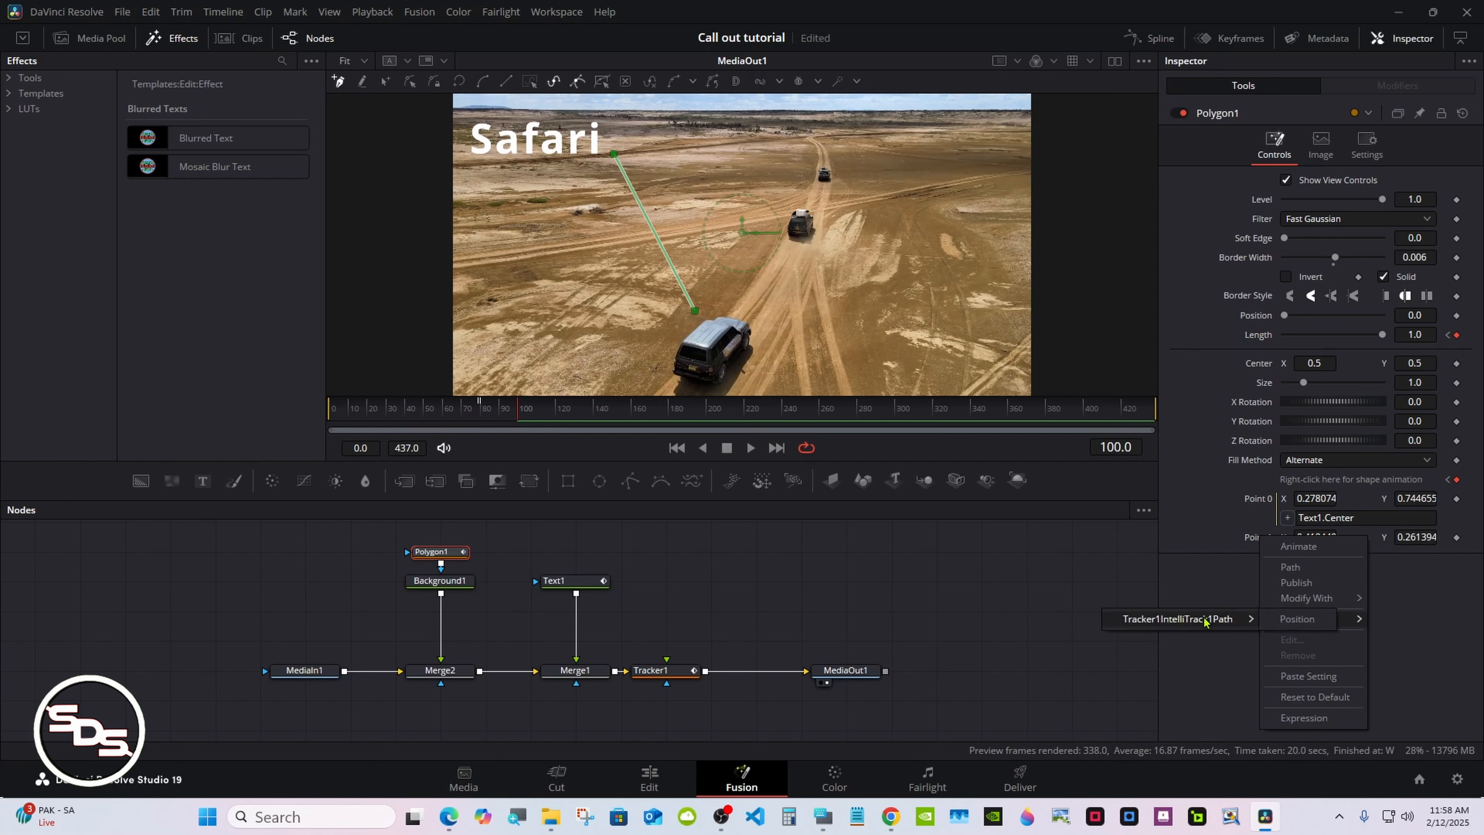
pyautogui.click(1305, 620)
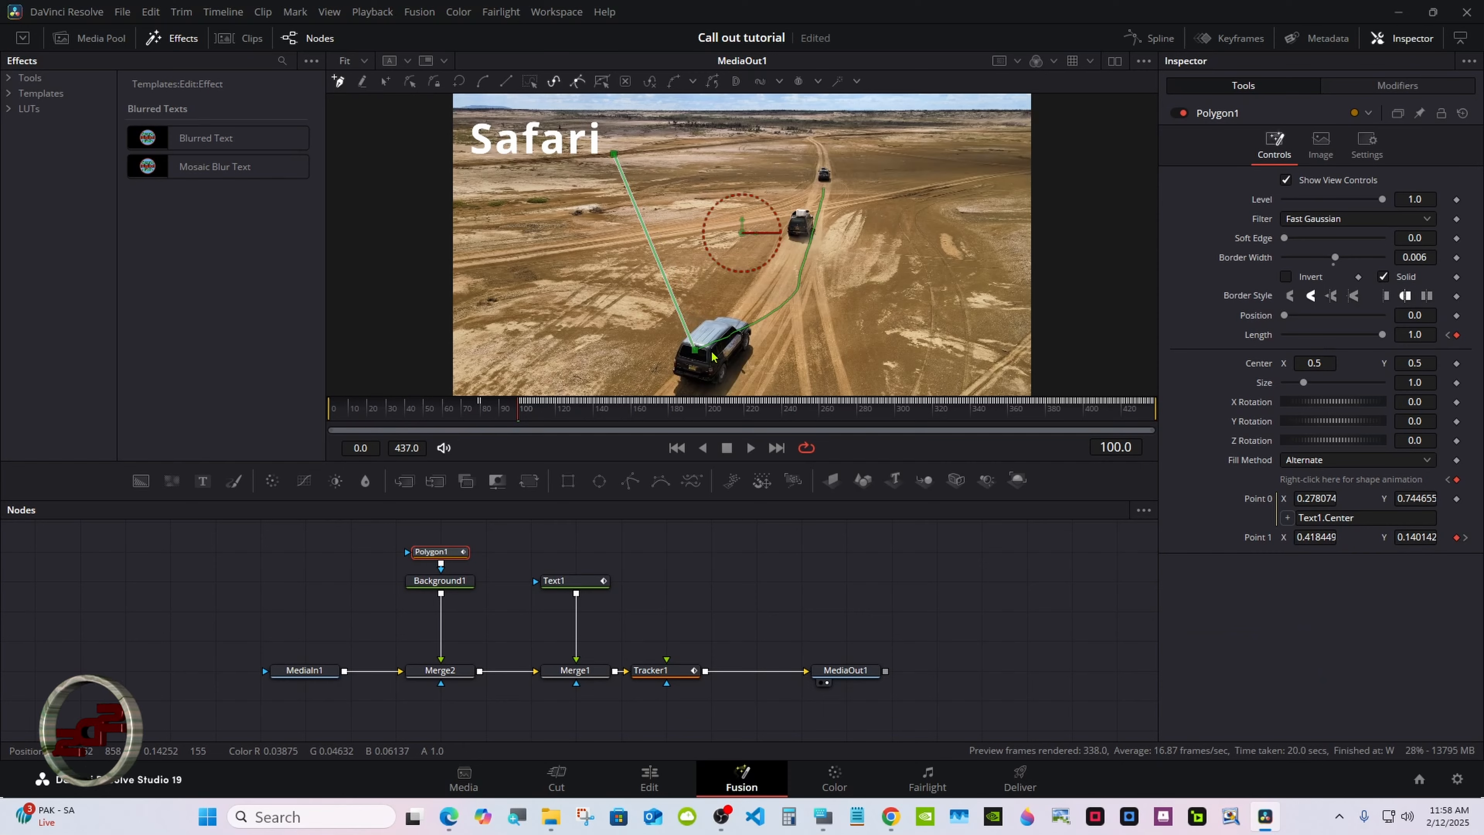
# Keyframe Polygon1's Length at 1 on frame 340, then set it to 0 at frame 360
pyautogui.moveTo(519, 410); pyautogui.dragTo(973, 408)
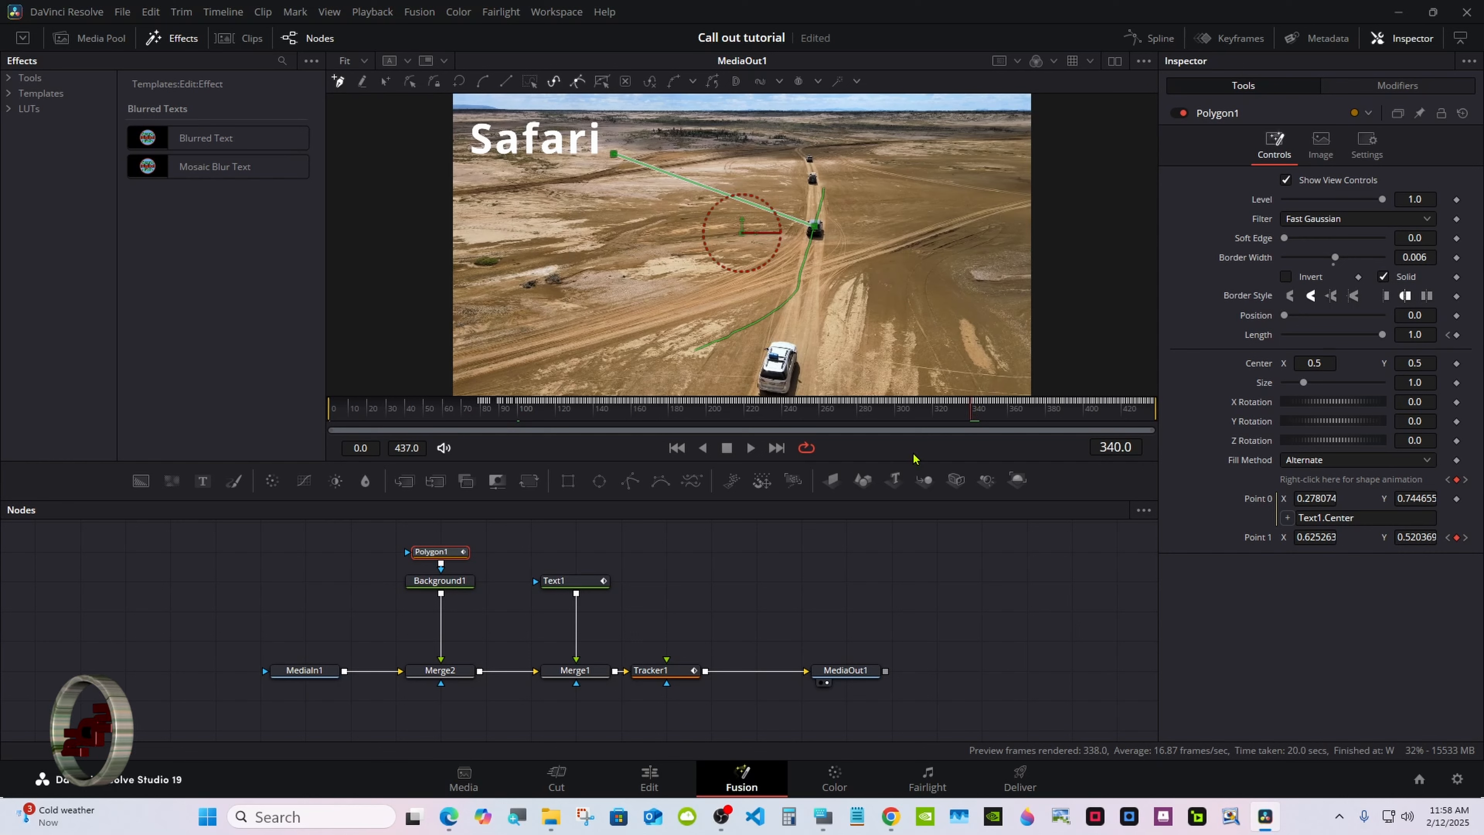
pyautogui.click(1456, 315)
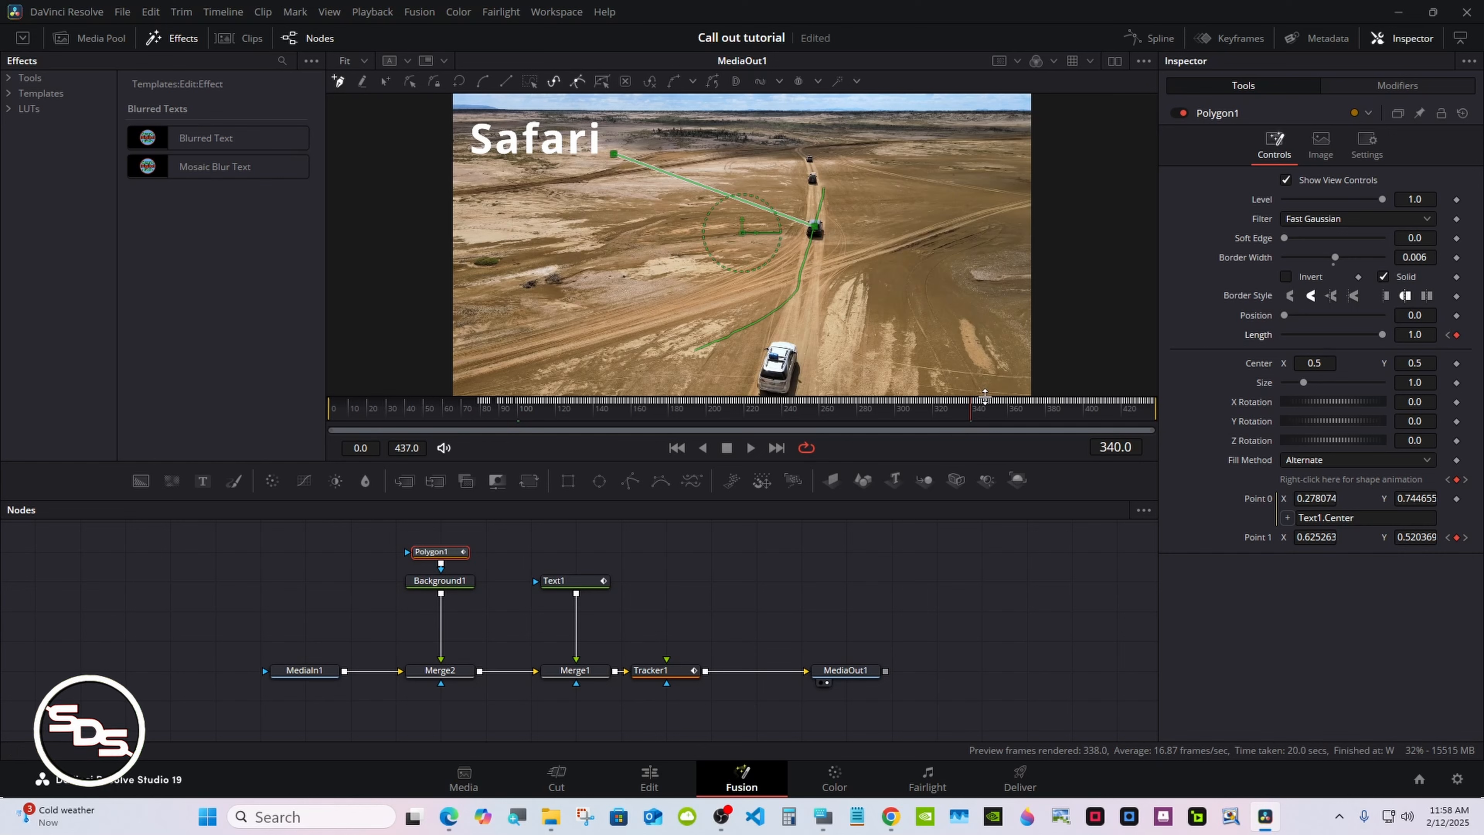
pyautogui.moveTo(987, 403); pyautogui.dragTo(1010, 421)
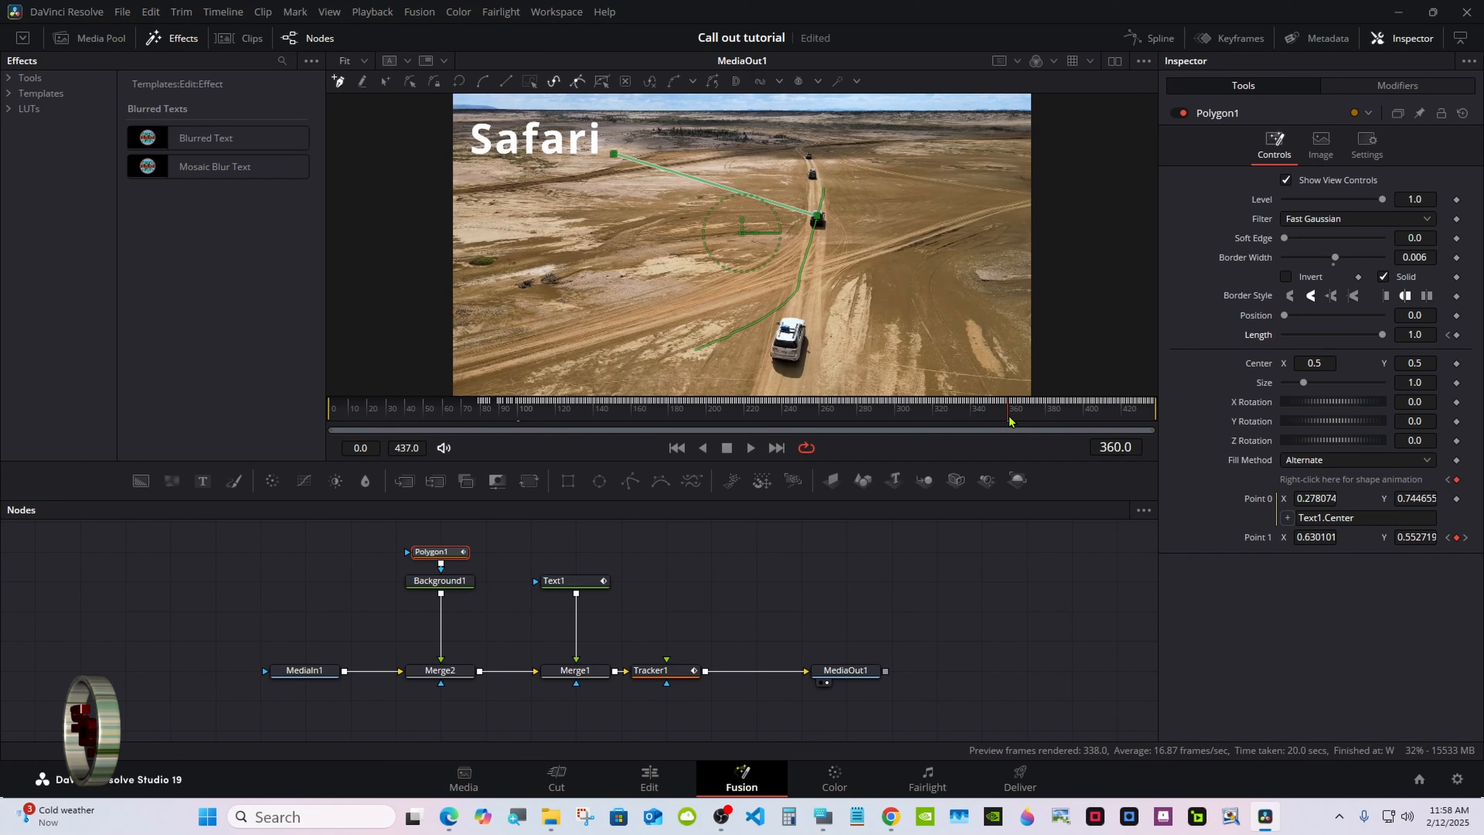
pyautogui.moveTo(1386, 337); pyautogui.dragTo(1259, 336)
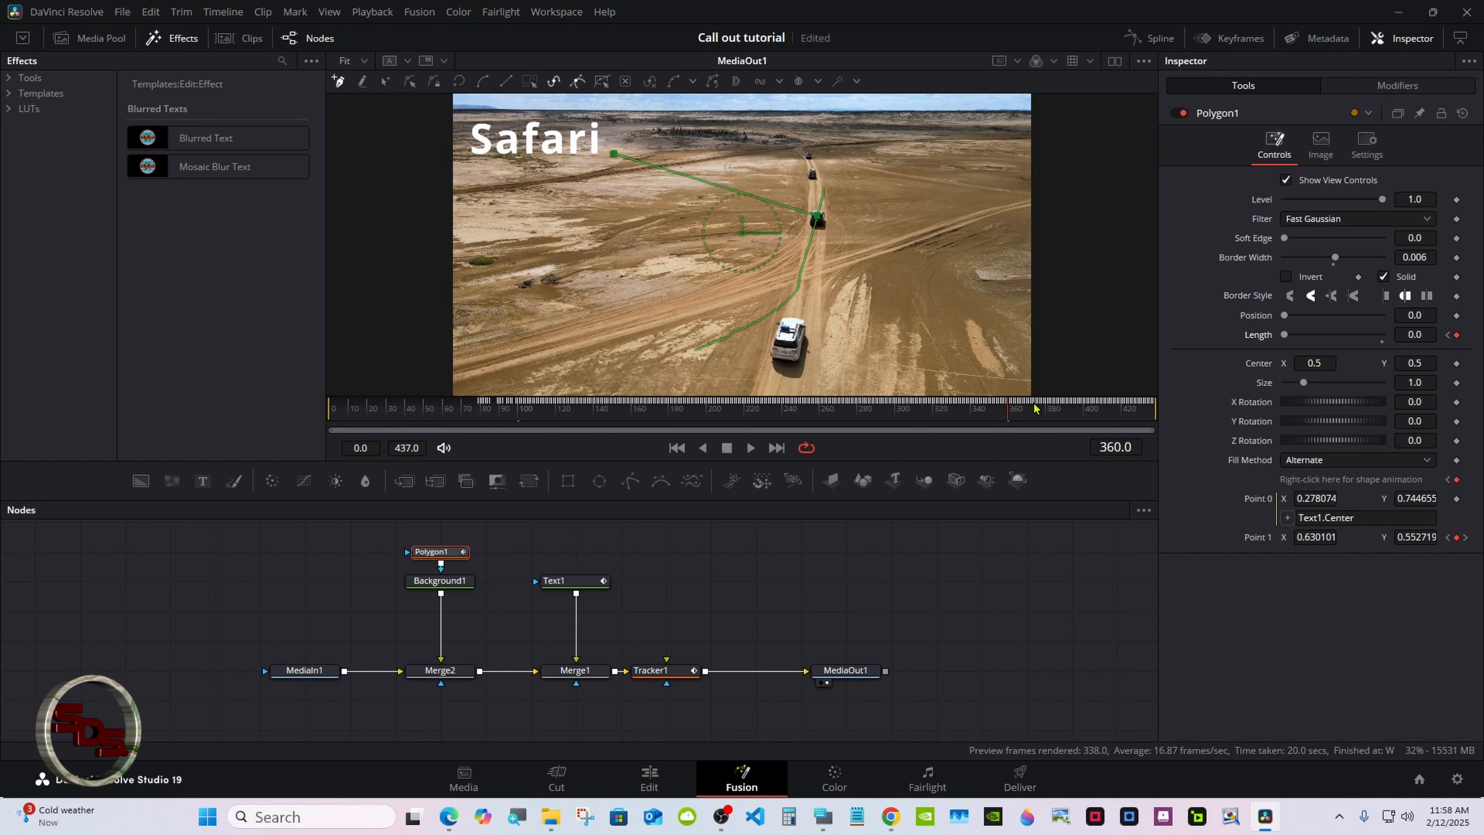
# Keyframe Text1's Write On at frame 360, then set its end to 0 at frame 380
pyautogui.click(579, 580)
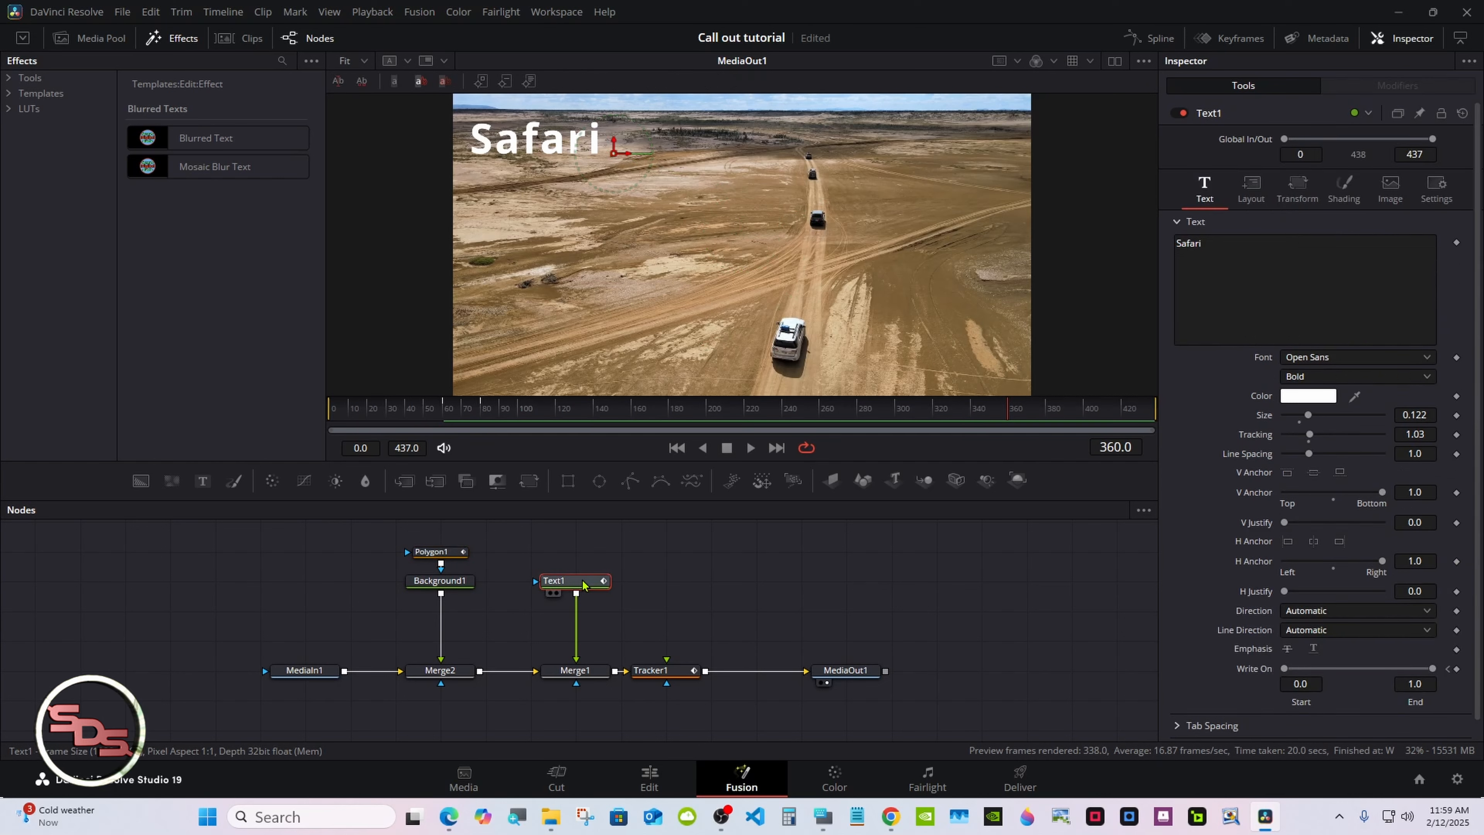
pyautogui.click(1456, 669)
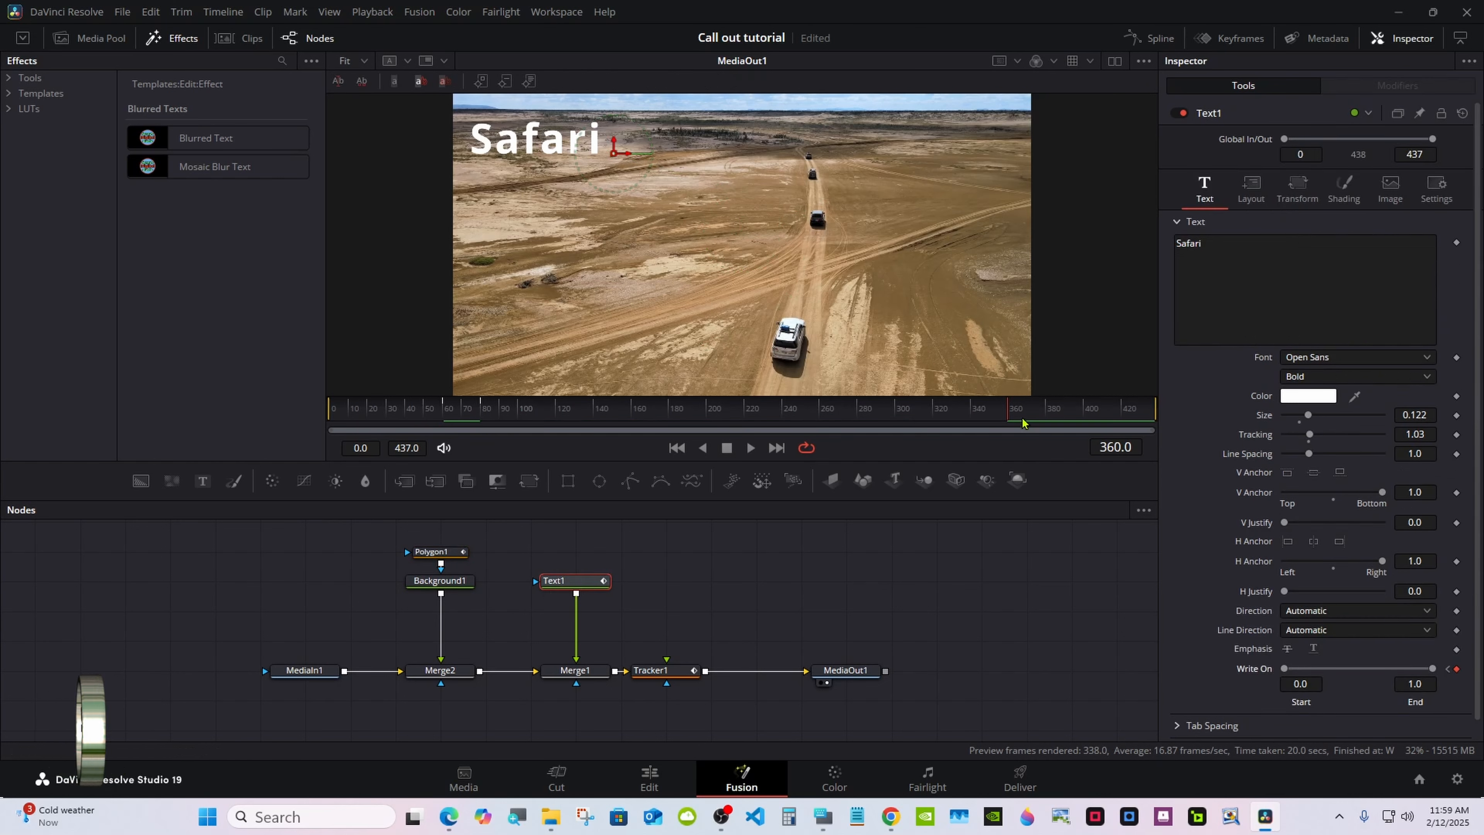
pyautogui.moveTo(1020, 415); pyautogui.dragTo(1045, 416)
pyautogui.moveTo(1432, 669); pyautogui.dragTo(1256, 672)
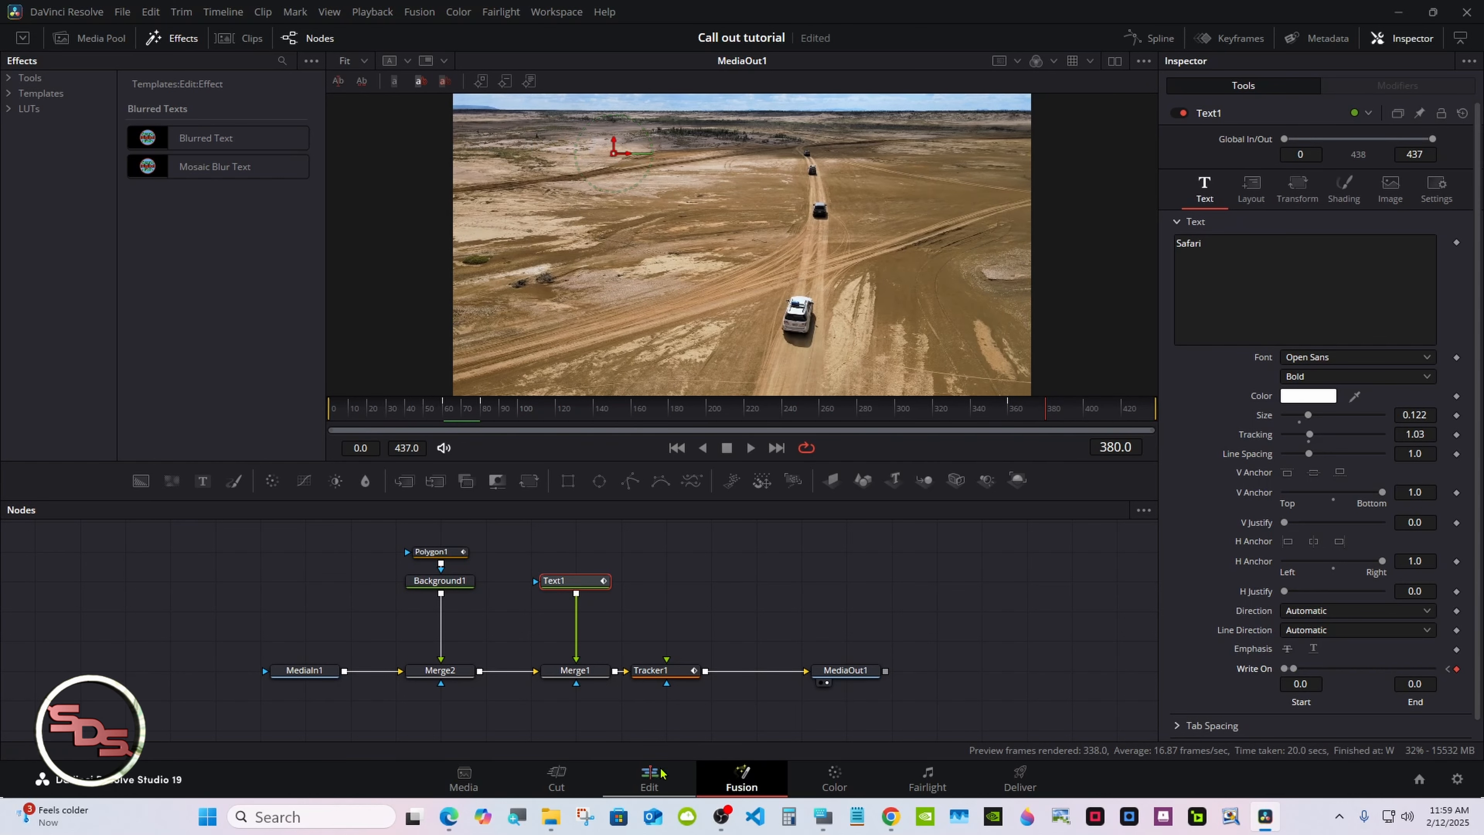
# Play back the timeline on the Edit page to preview the callout animation, then return to Fusion
pyautogui.click(649, 779)
pyautogui.moveTo(547, 630); pyautogui.dragTo(528, 624)
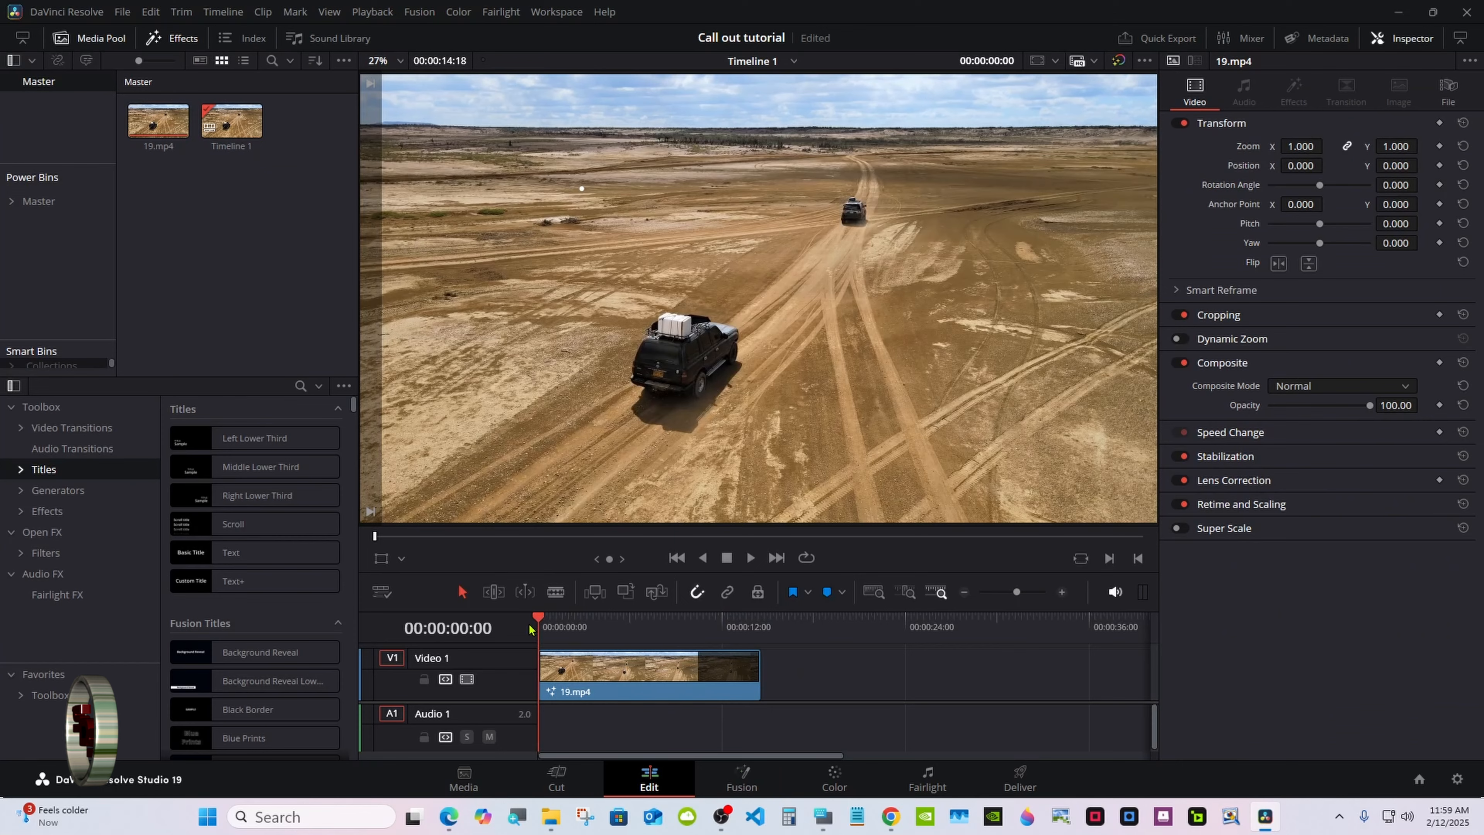
pyautogui.click(747, 558)
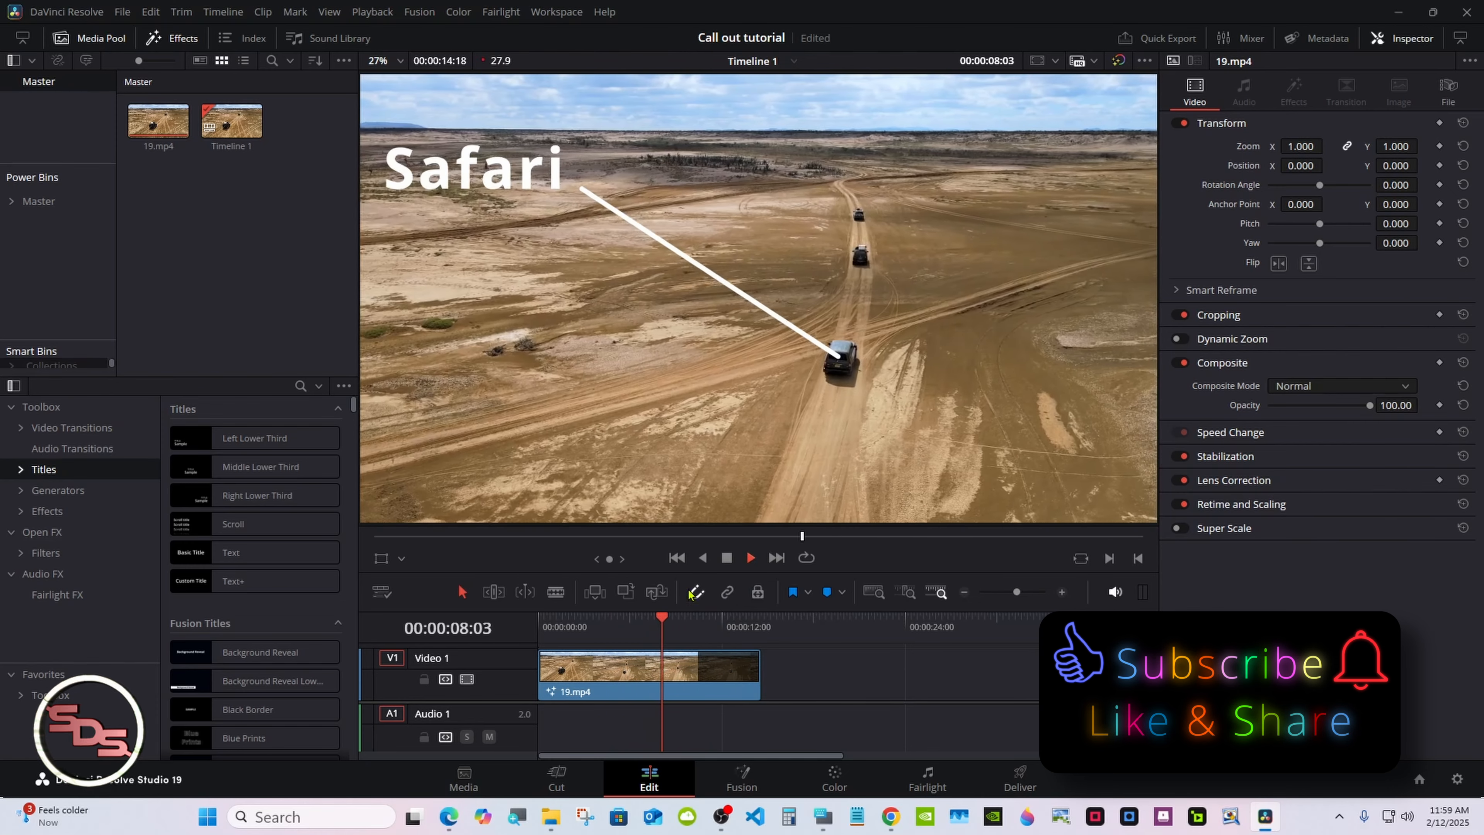
pyautogui.click(725, 560)
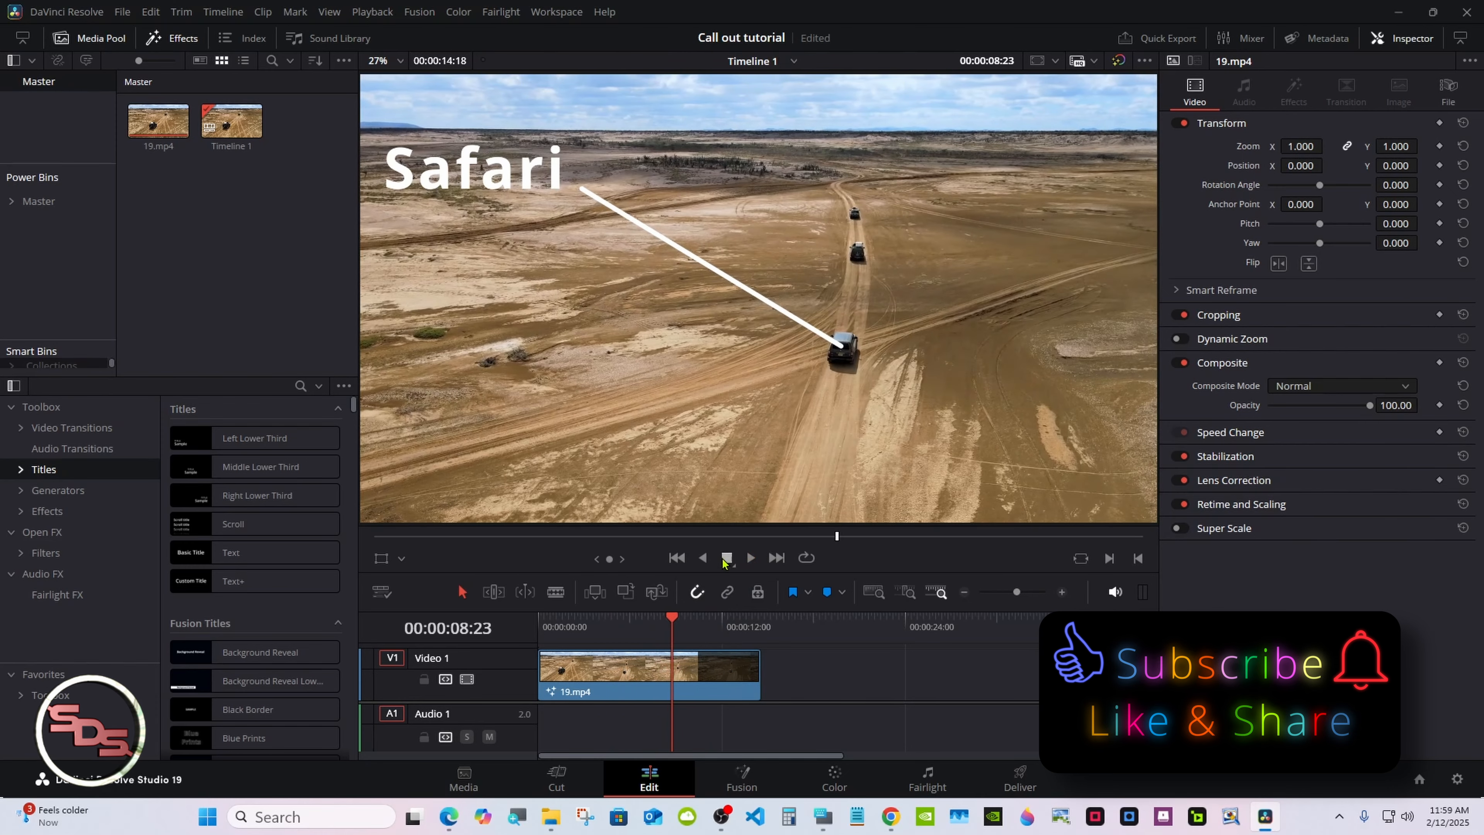
pyautogui.moveTo(671, 617); pyautogui.dragTo(534, 621)
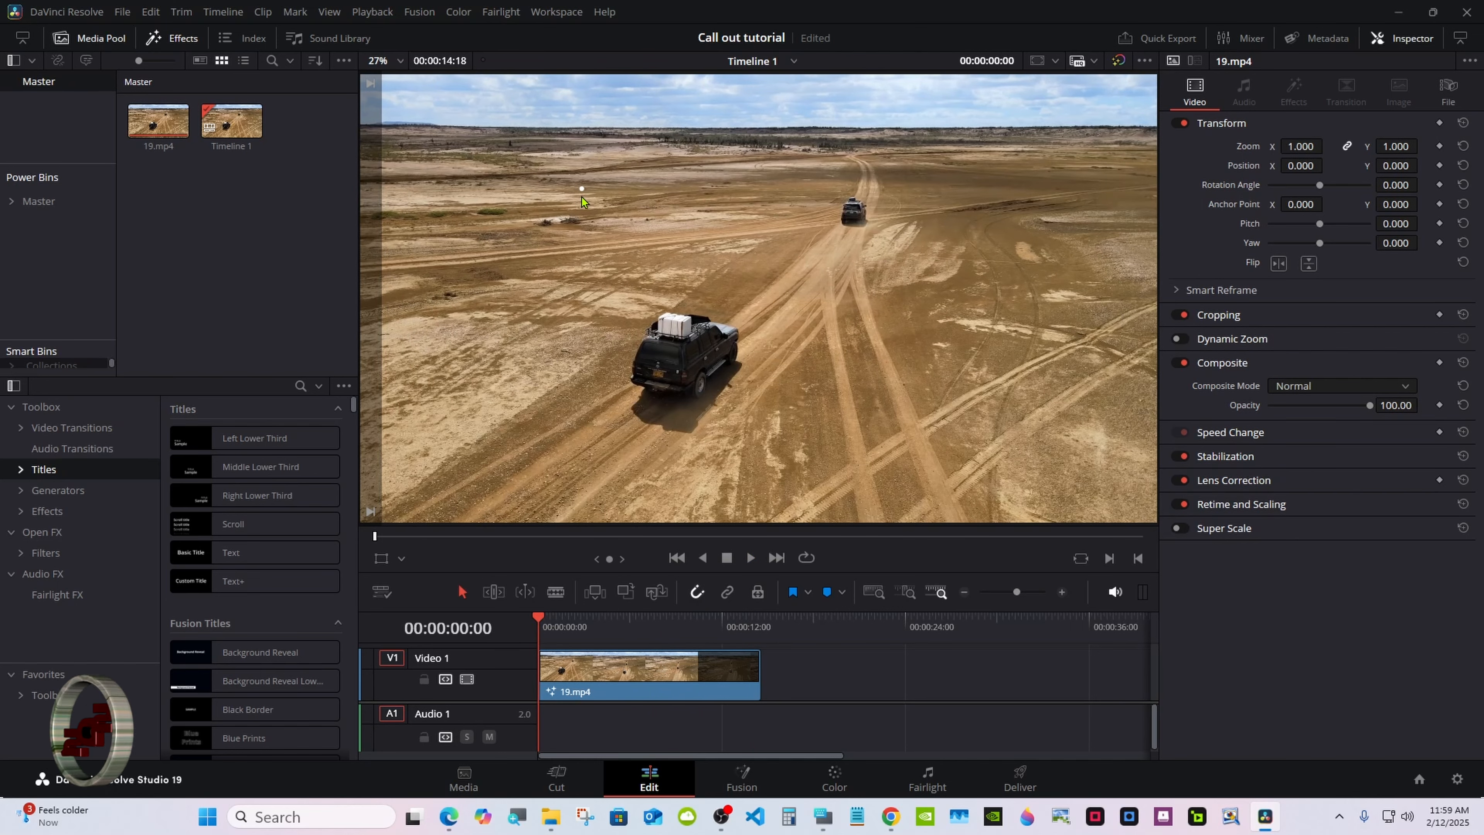
pyautogui.click(741, 777)
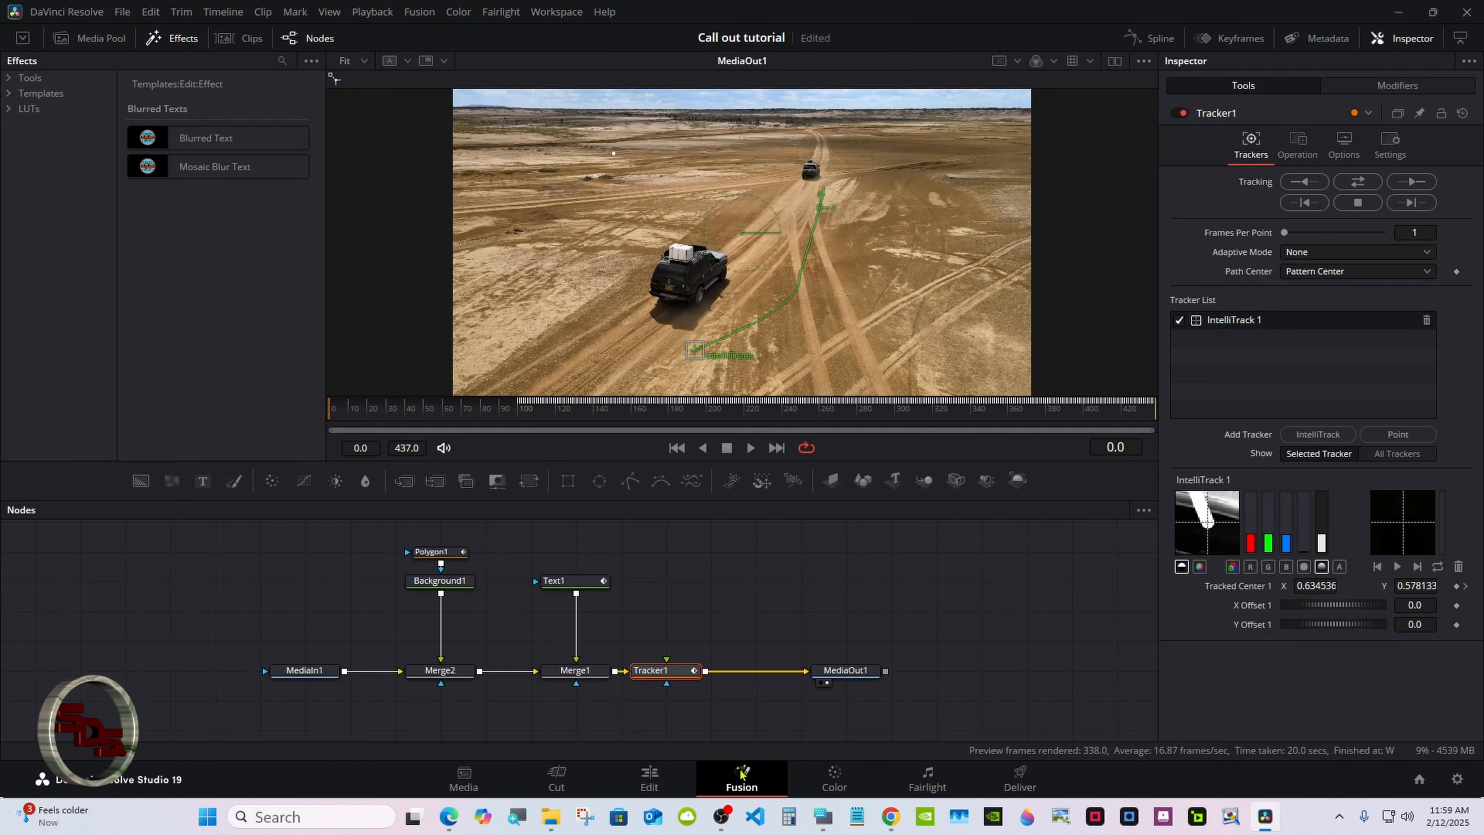
# Set Polygon1's border style to Flat
pyautogui.click(442, 552)
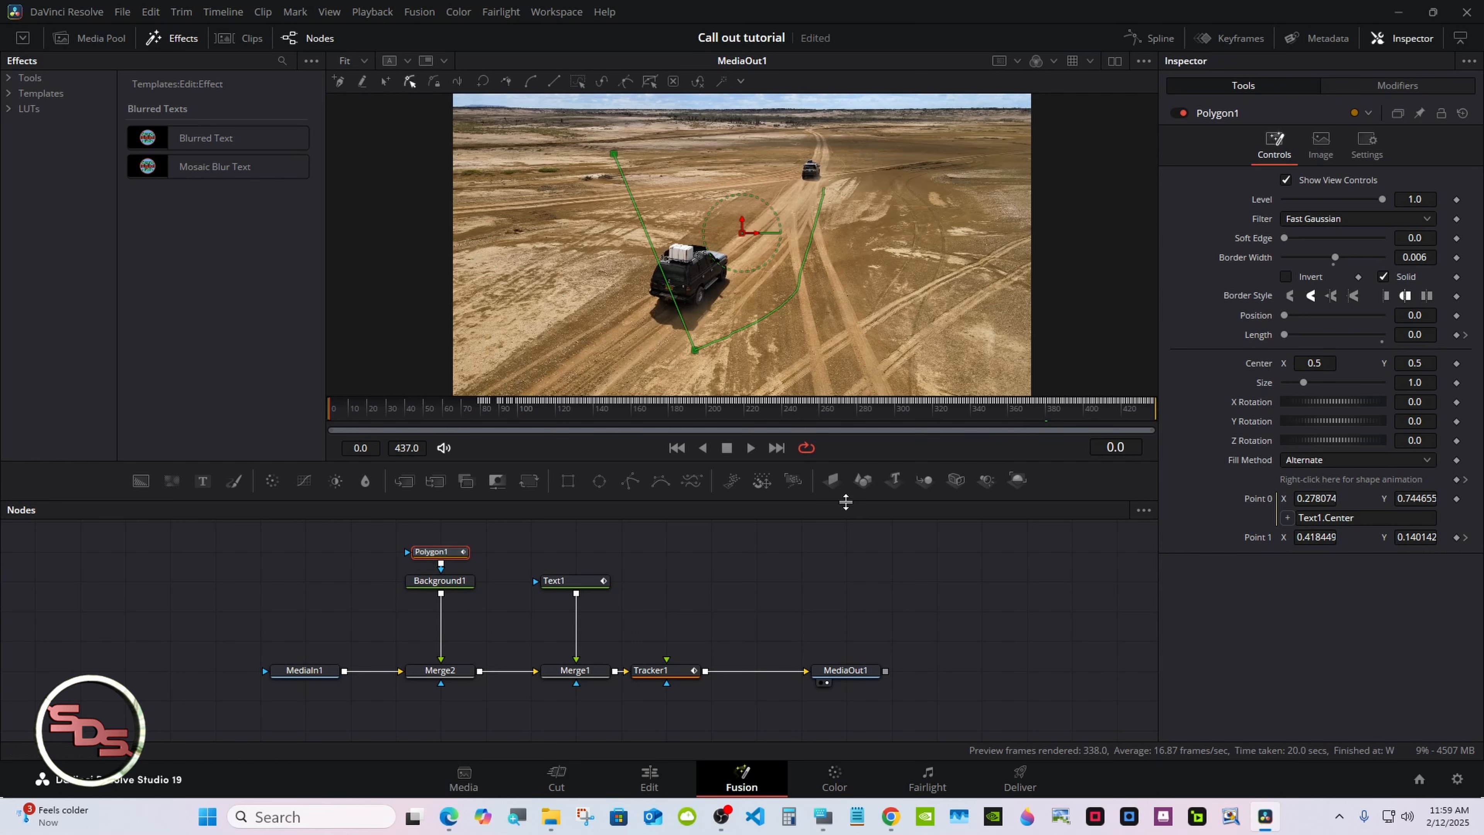
pyautogui.click(1385, 295)
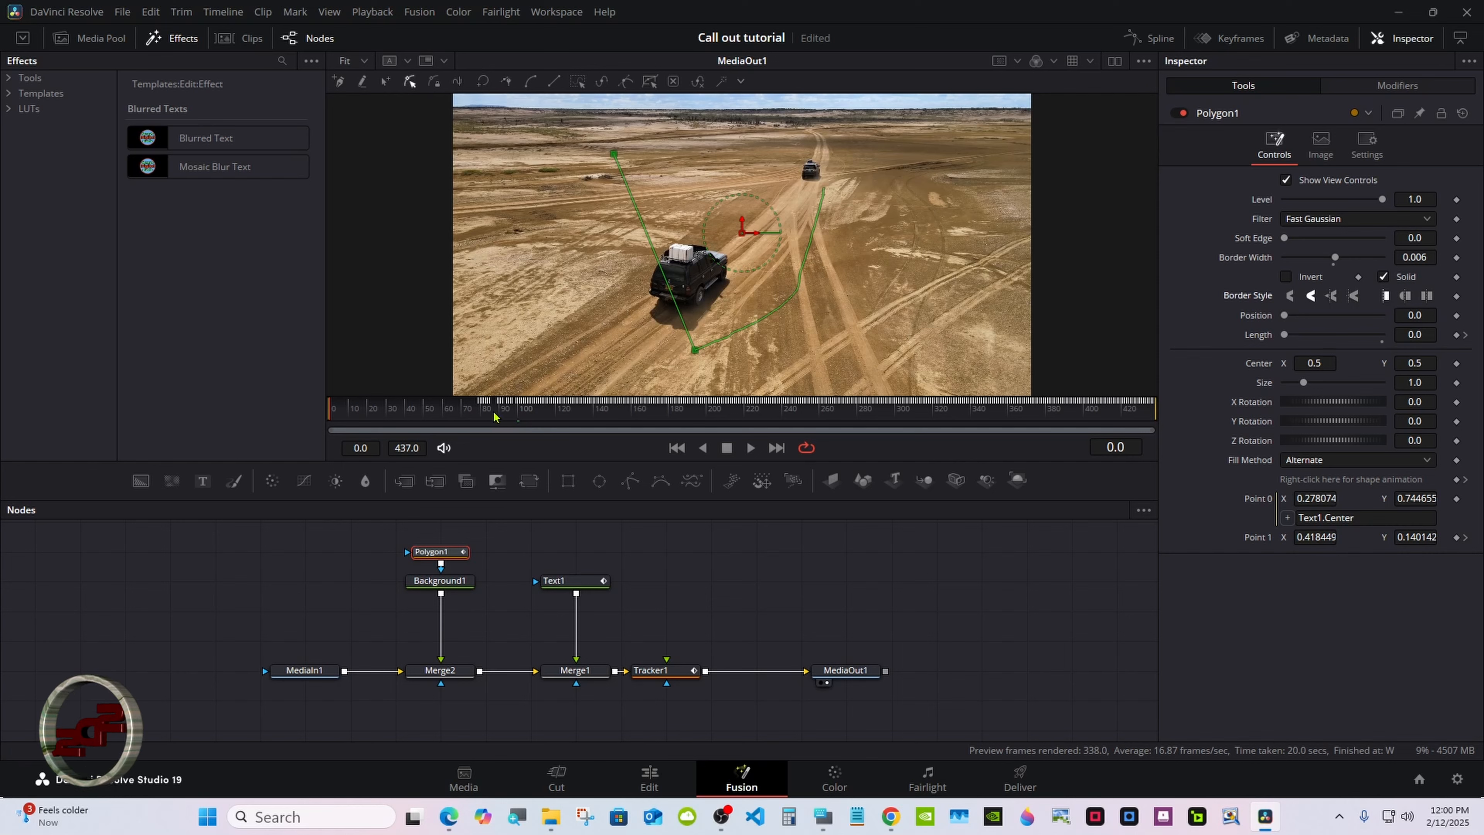
pyautogui.moveTo(476, 416); pyautogui.dragTo(364, 413)
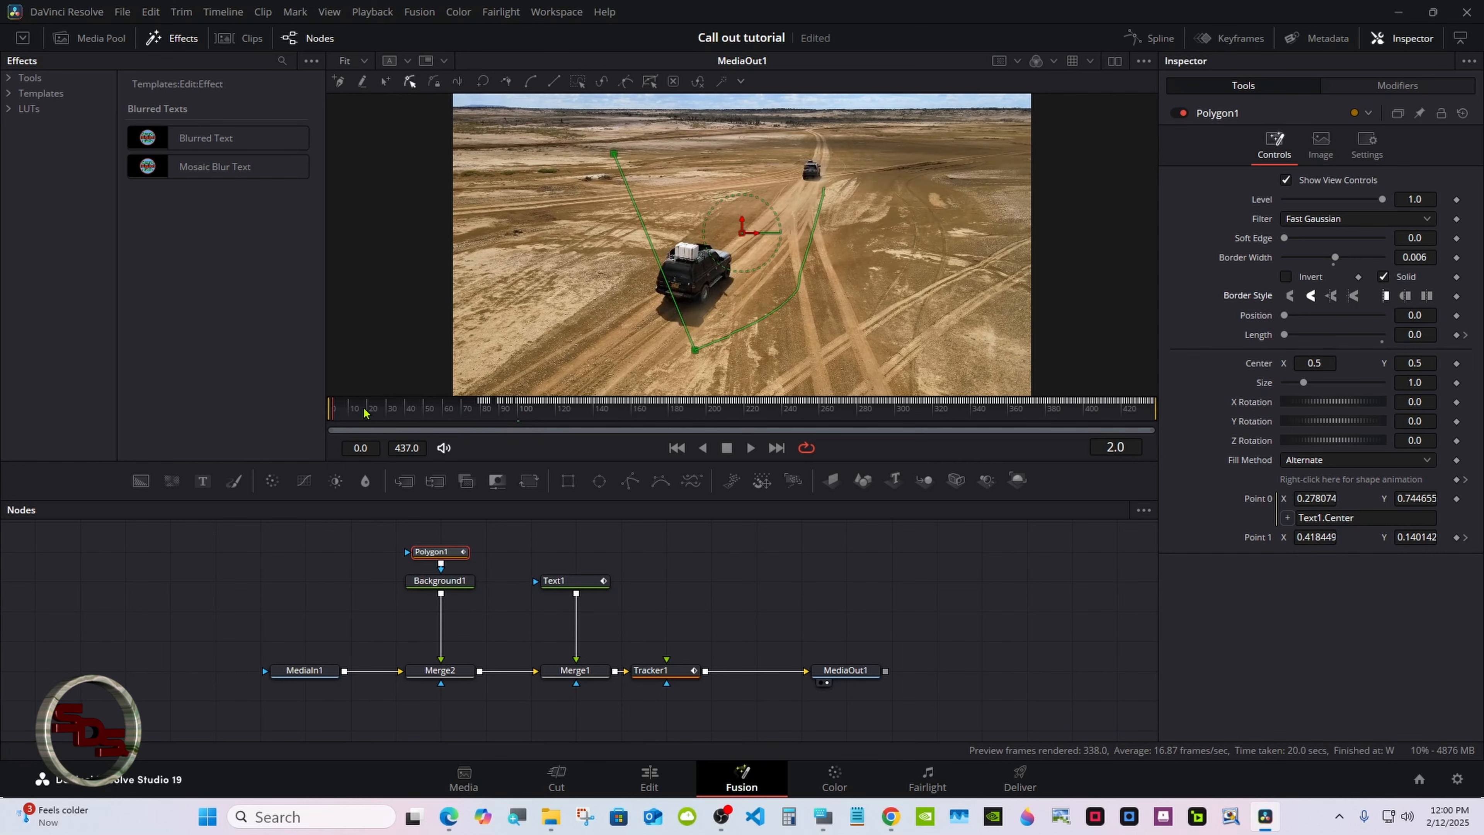
pyautogui.click(641, 545)
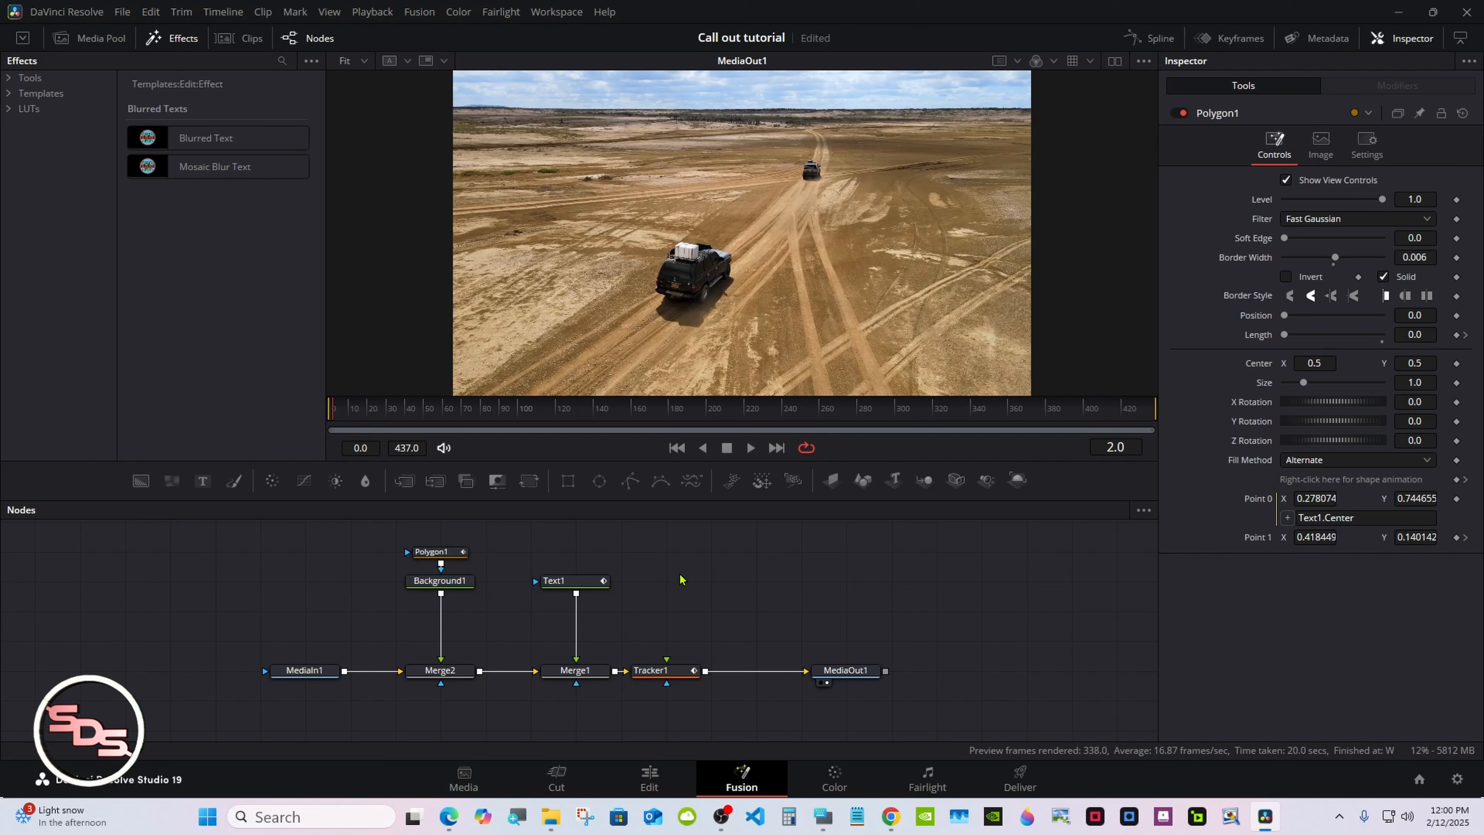
# Reposition the Polygon1 and Background1 nodes in the node graph and save the project
pyautogui.moveTo(478, 533); pyautogui.dragTo(440, 610)
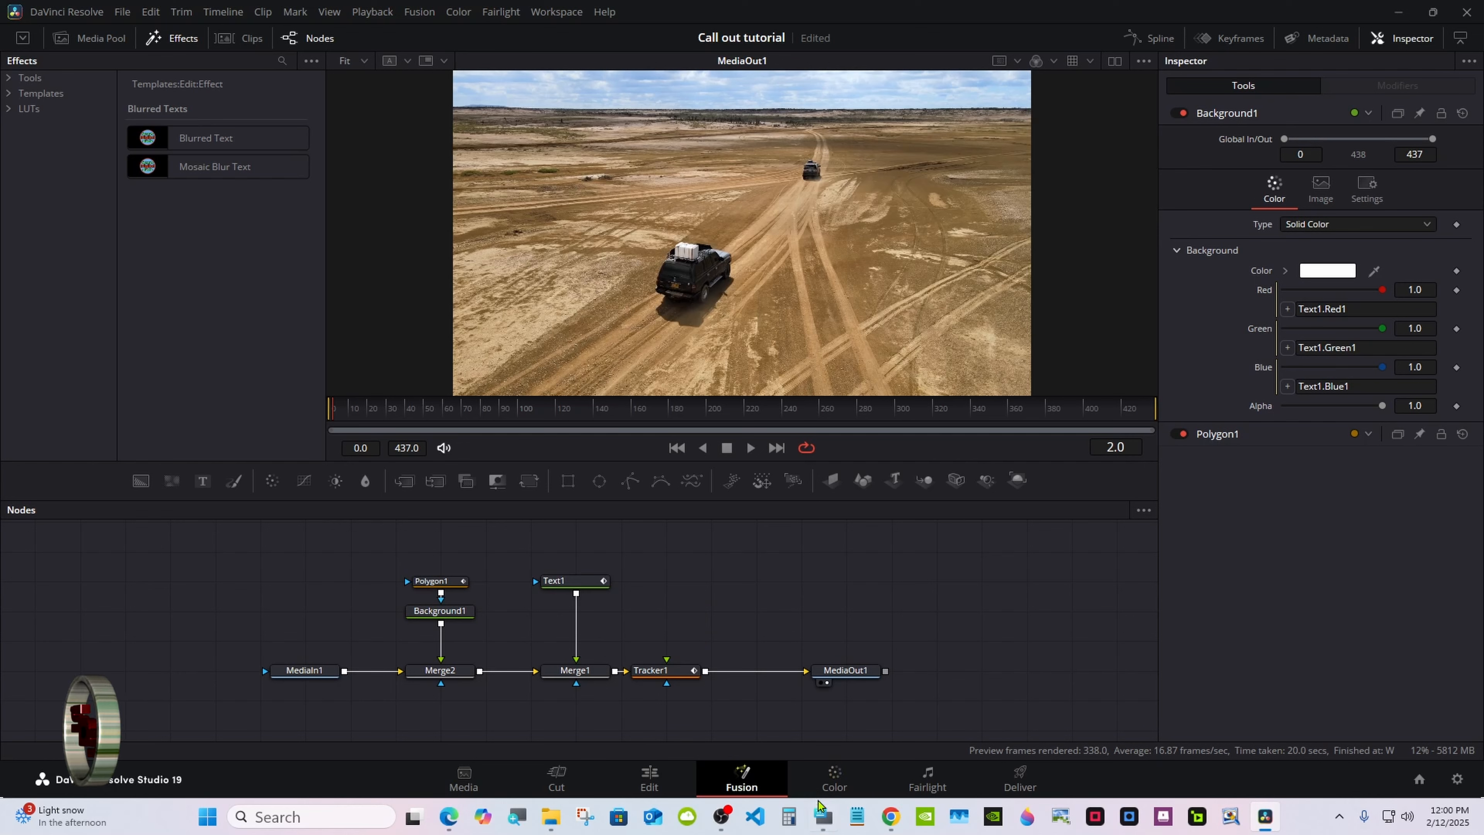
pyautogui.click(822, 814)
pyautogui.moveTo(879, 637); pyautogui.dragTo(1059, 596)
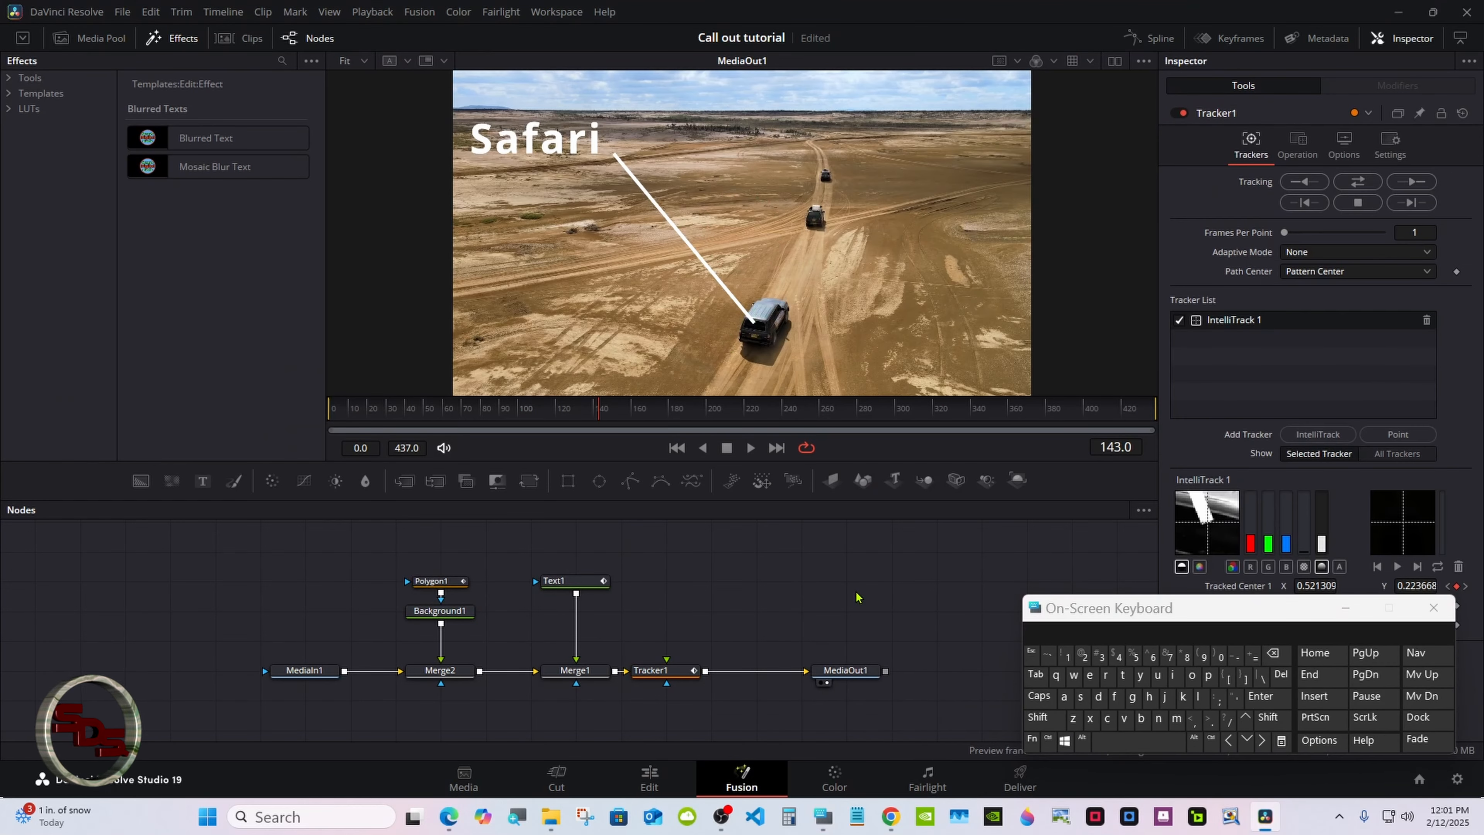
pyautogui.hotkey('ctrl', 's')
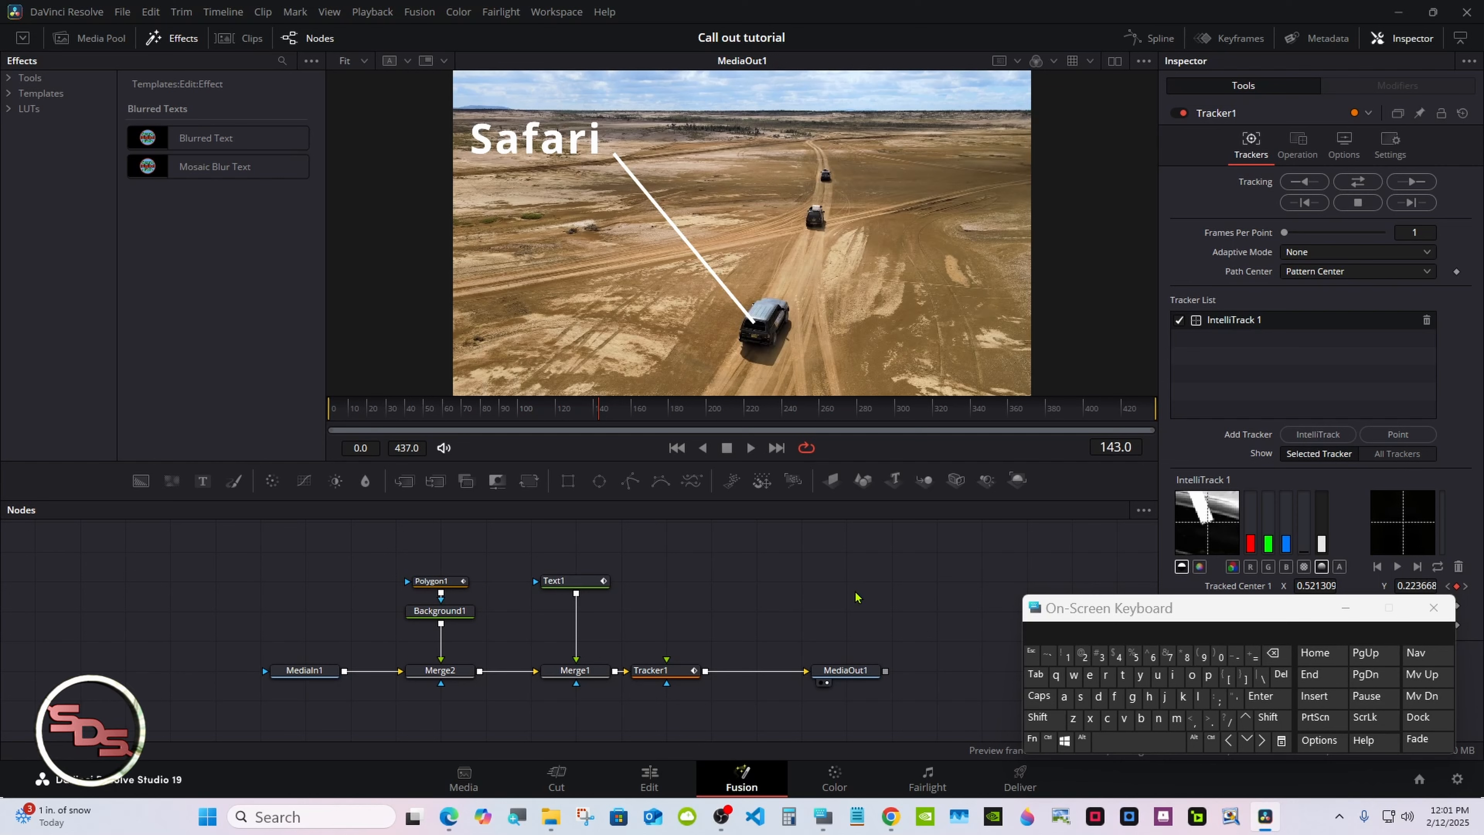
pyautogui.click(1432, 608)
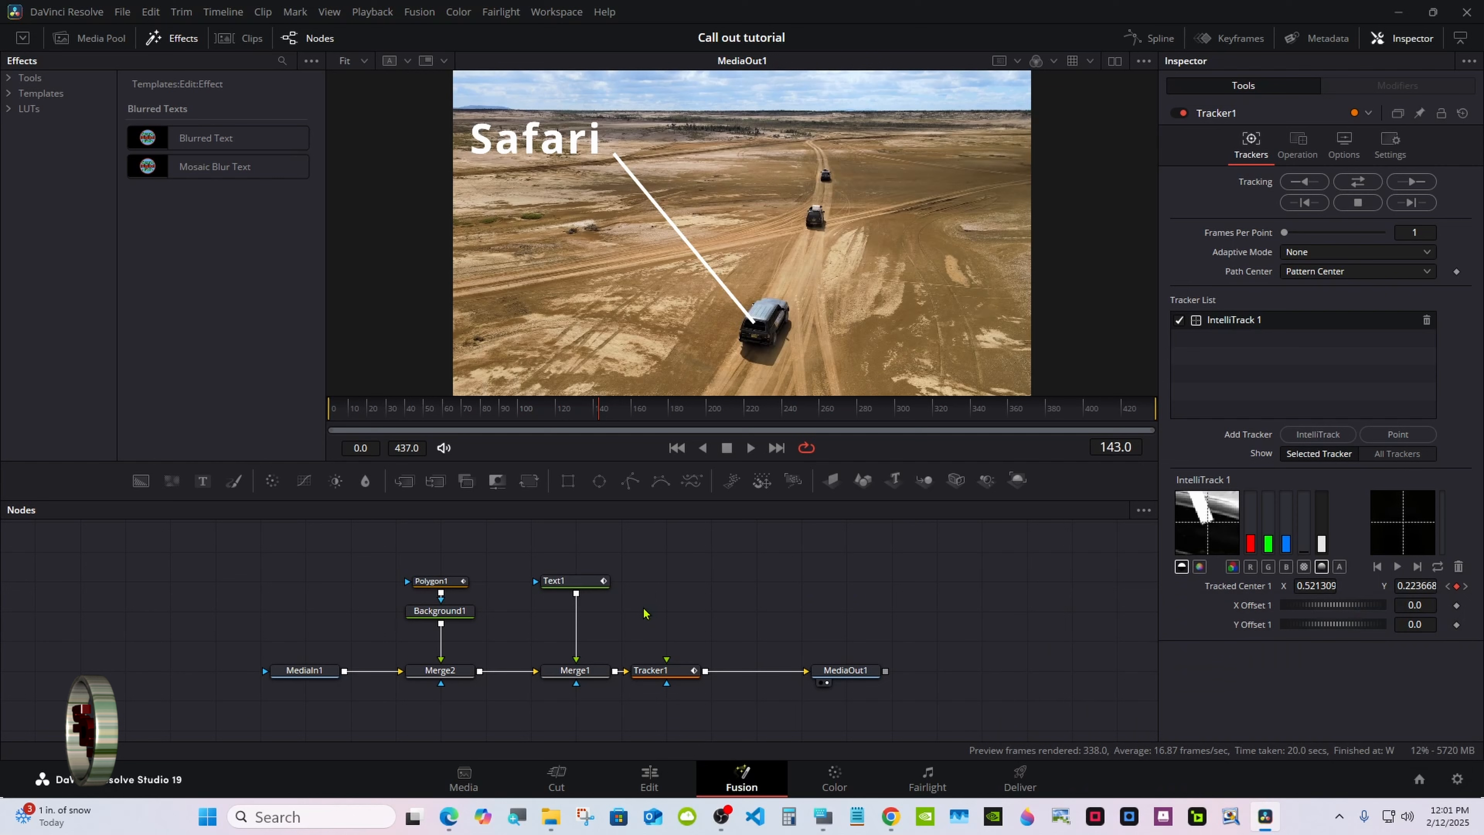
# Detach the Tracker1 node from the main node chain and place it above MediaOut1
pyautogui.click(573, 586)
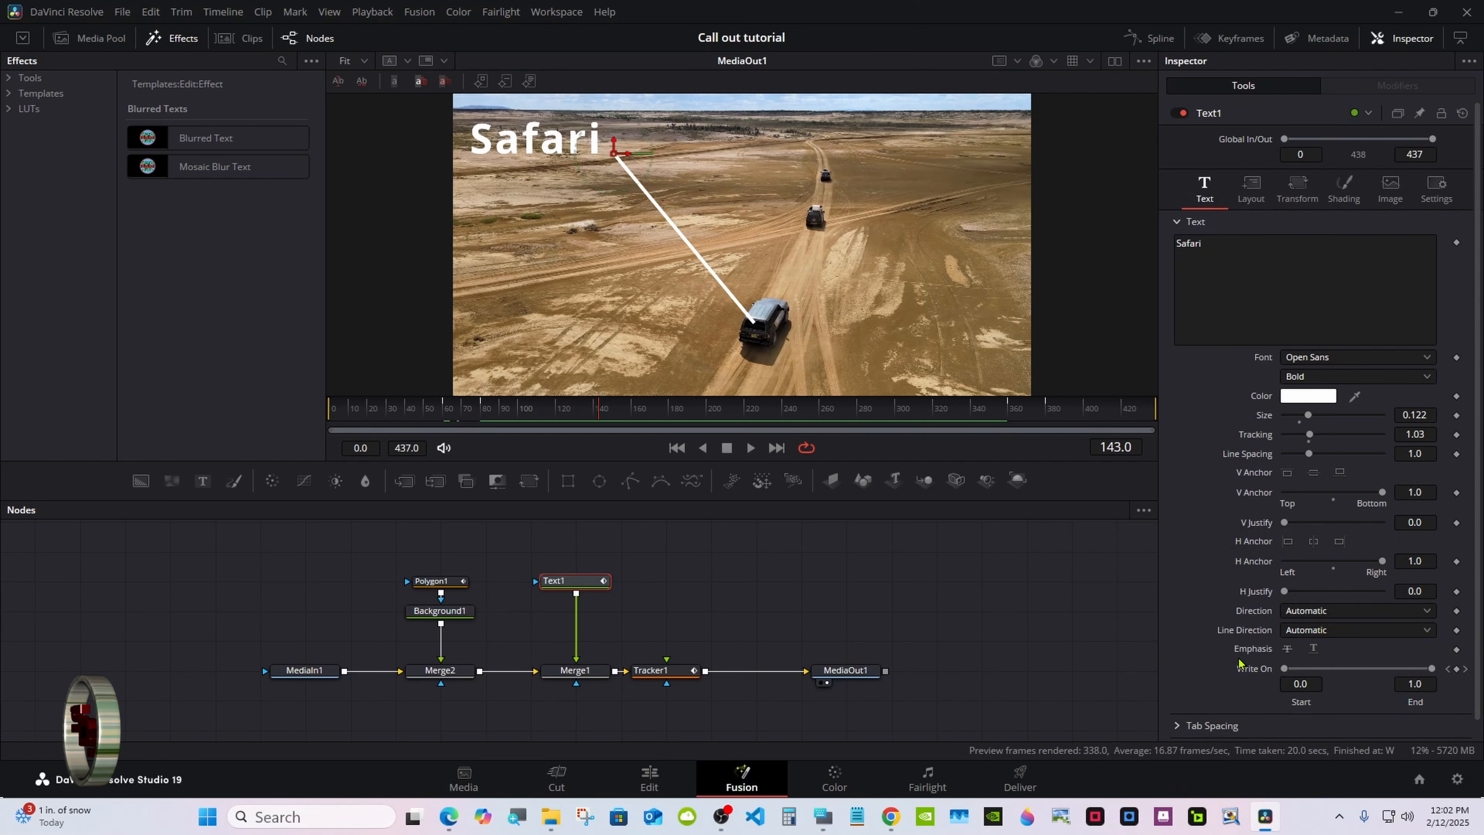
pyautogui.doubleClick(1253, 668)
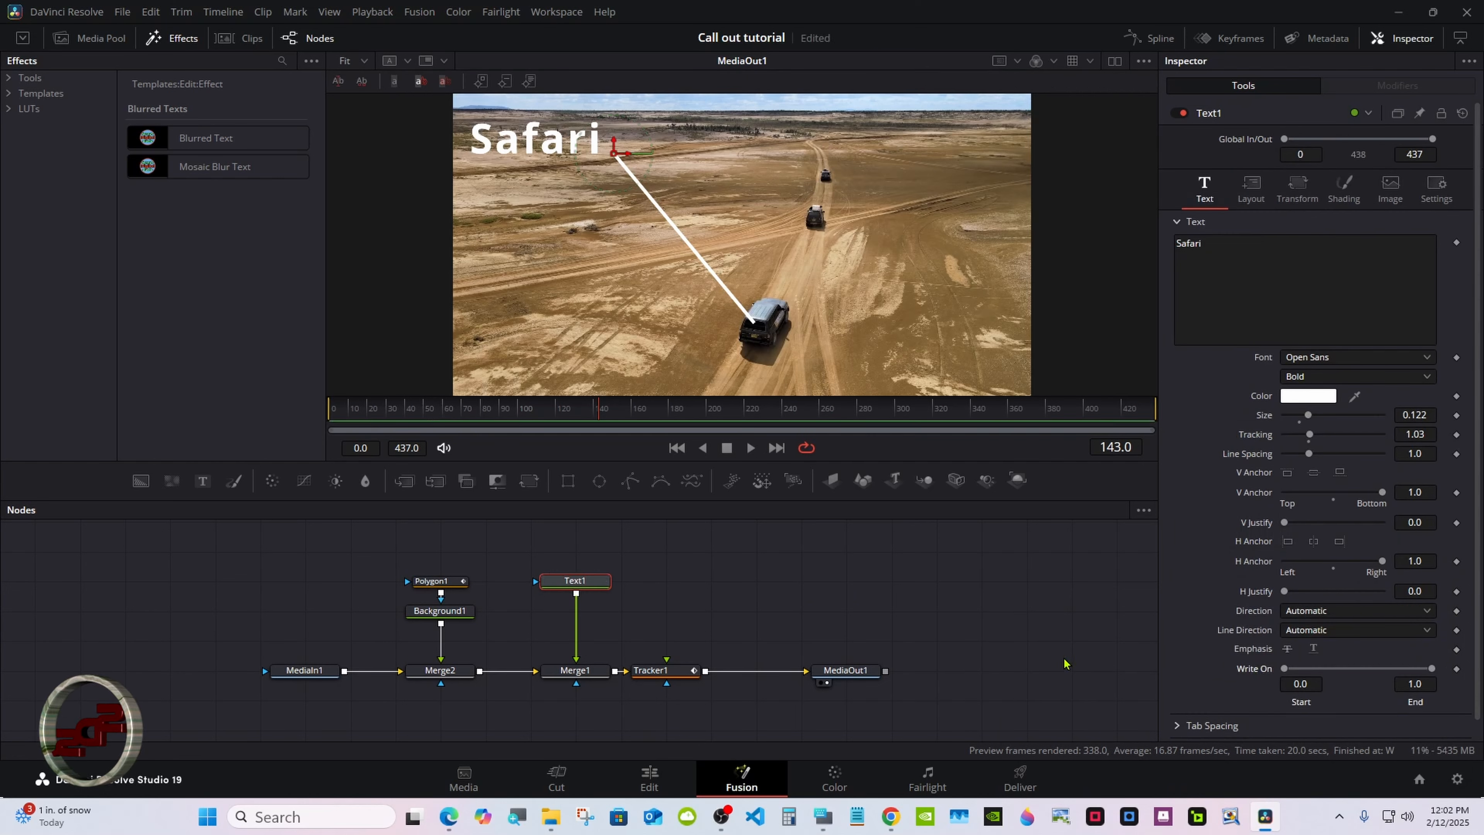
pyautogui.click(445, 586)
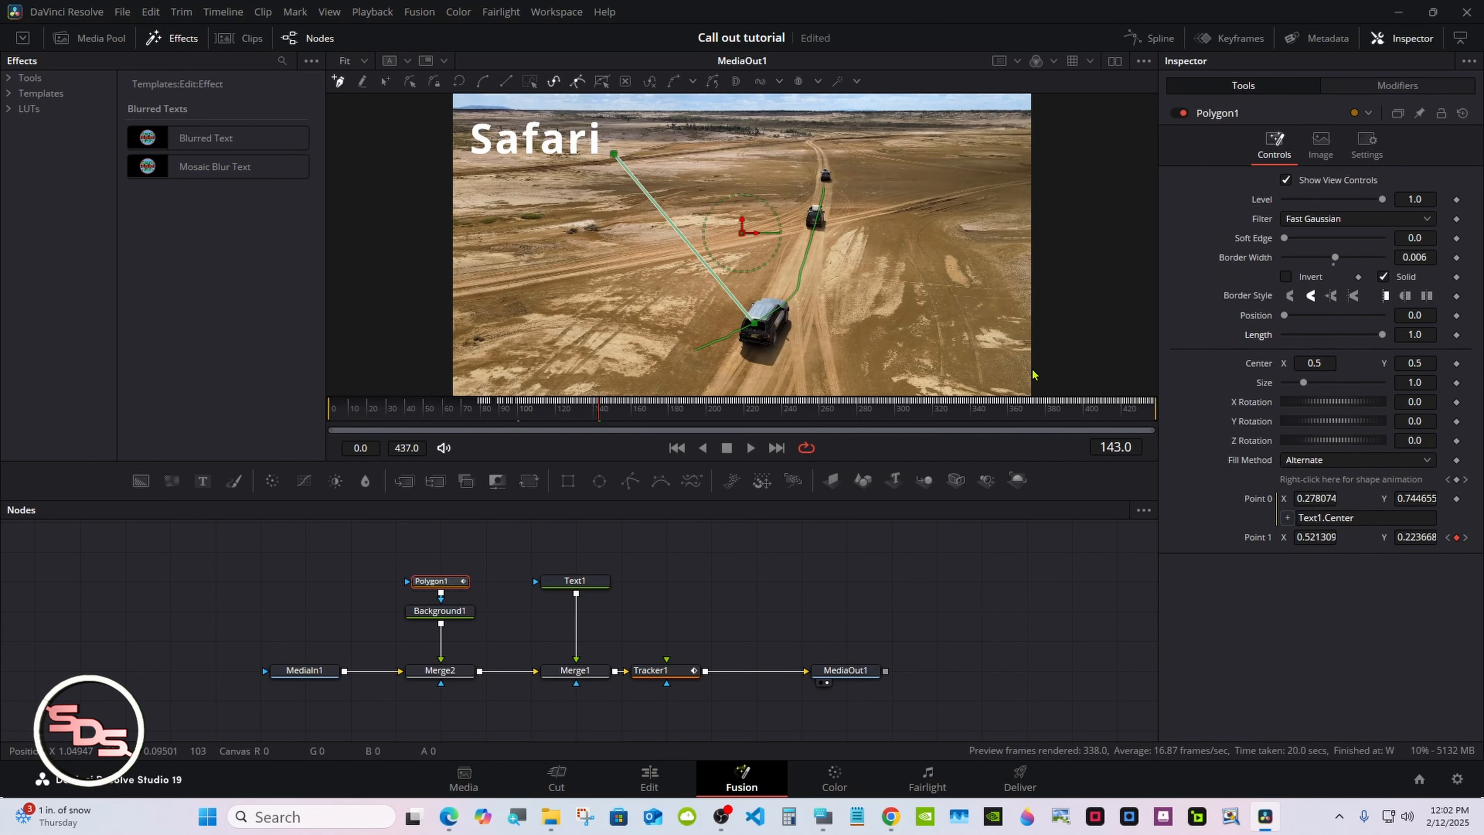
pyautogui.moveTo(524, 412); pyautogui.dragTo(564, 456)
pyautogui.moveTo(647, 669); pyautogui.dragTo(847, 581)
# Scrub the timeline to check that the callout line still follows the car
pyautogui.press('ctrl+super+o')
pyautogui.click(1039, 717)
pyautogui.click(1038, 717)
pyautogui.click(964, 717)
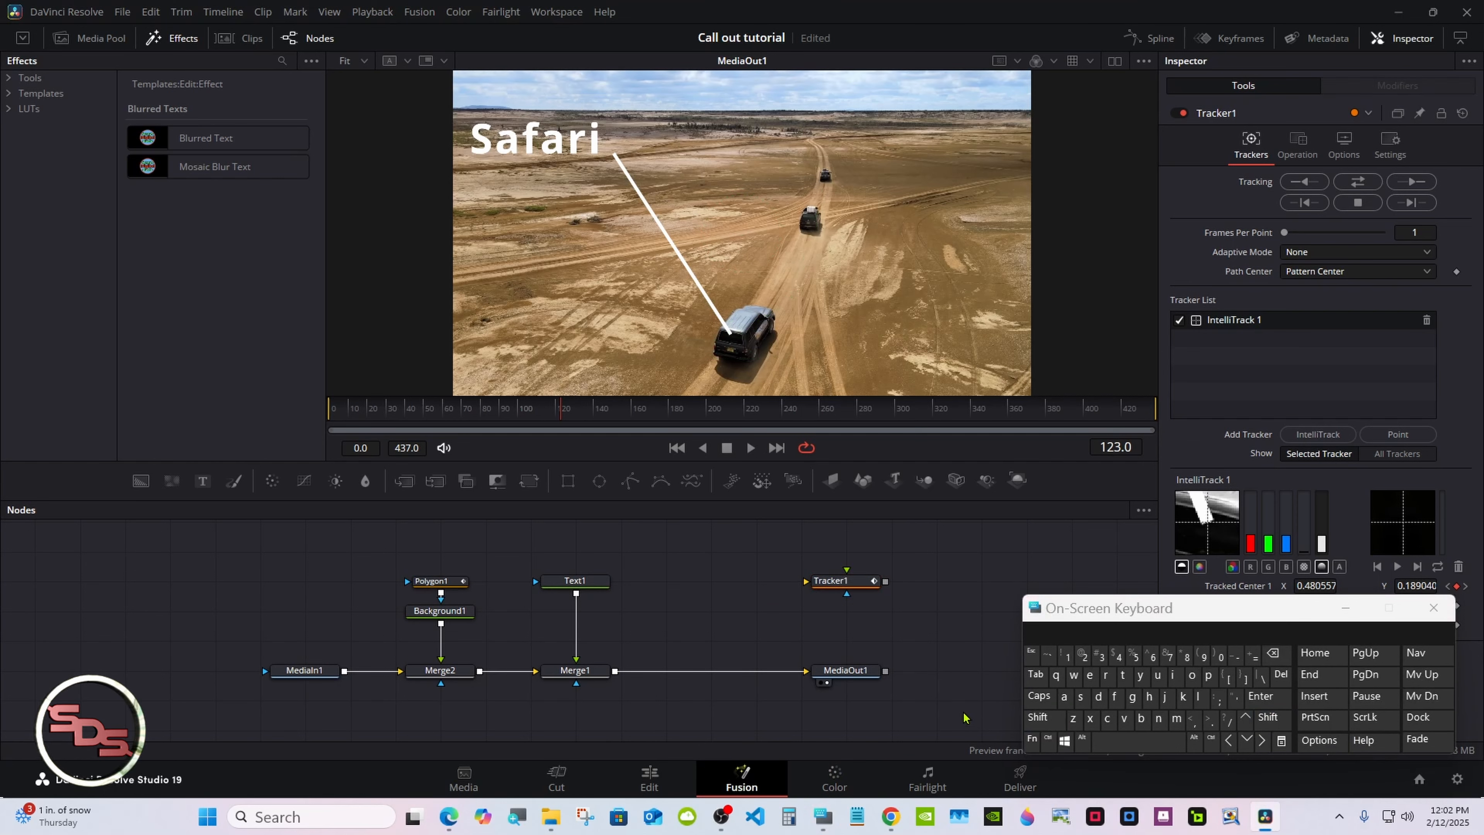
pyautogui.moveTo(561, 413); pyautogui.dragTo(608, 411)
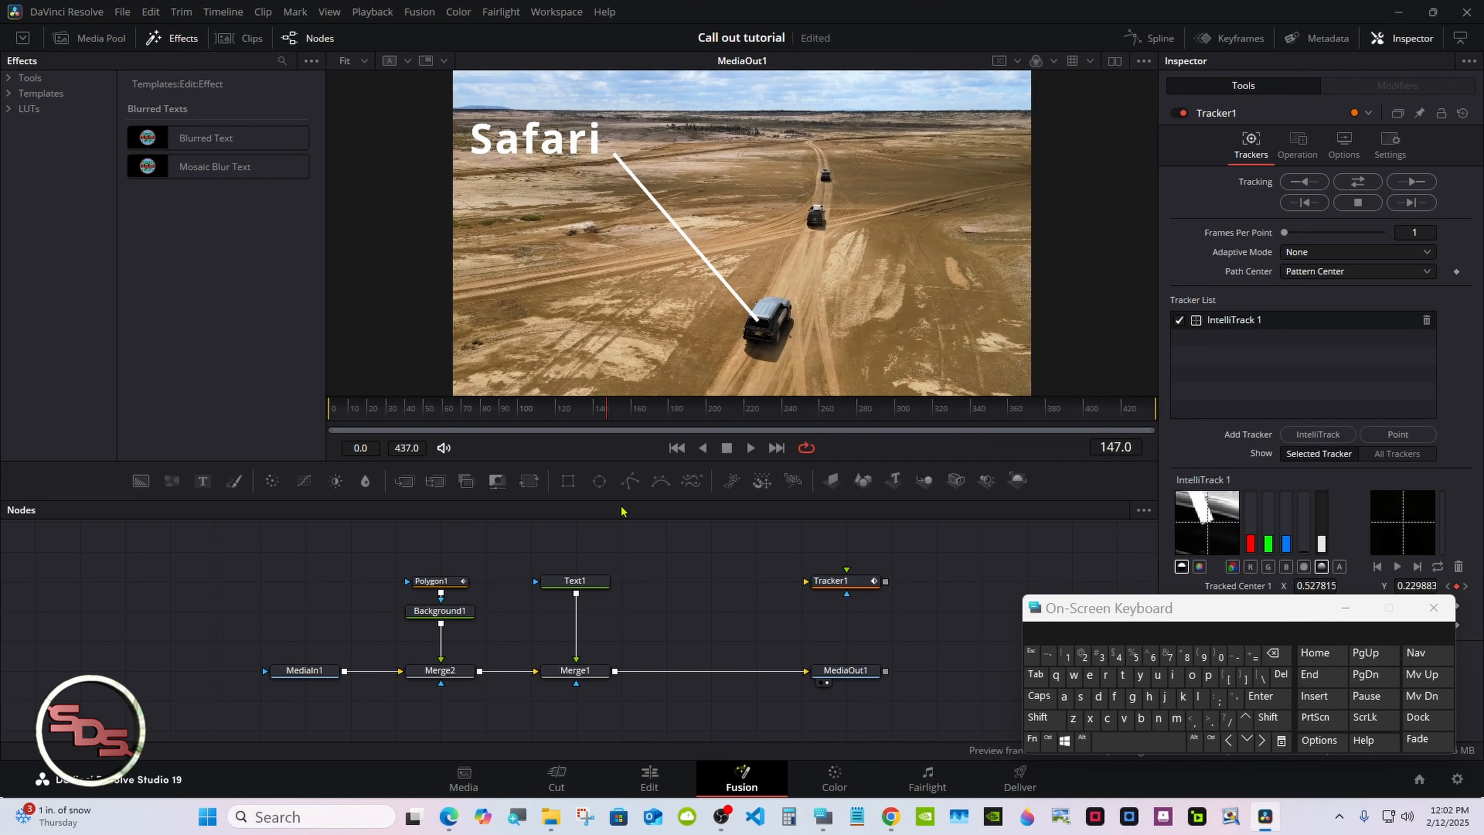
pyautogui.click(1339, 610)
pyautogui.click(1339, 610)
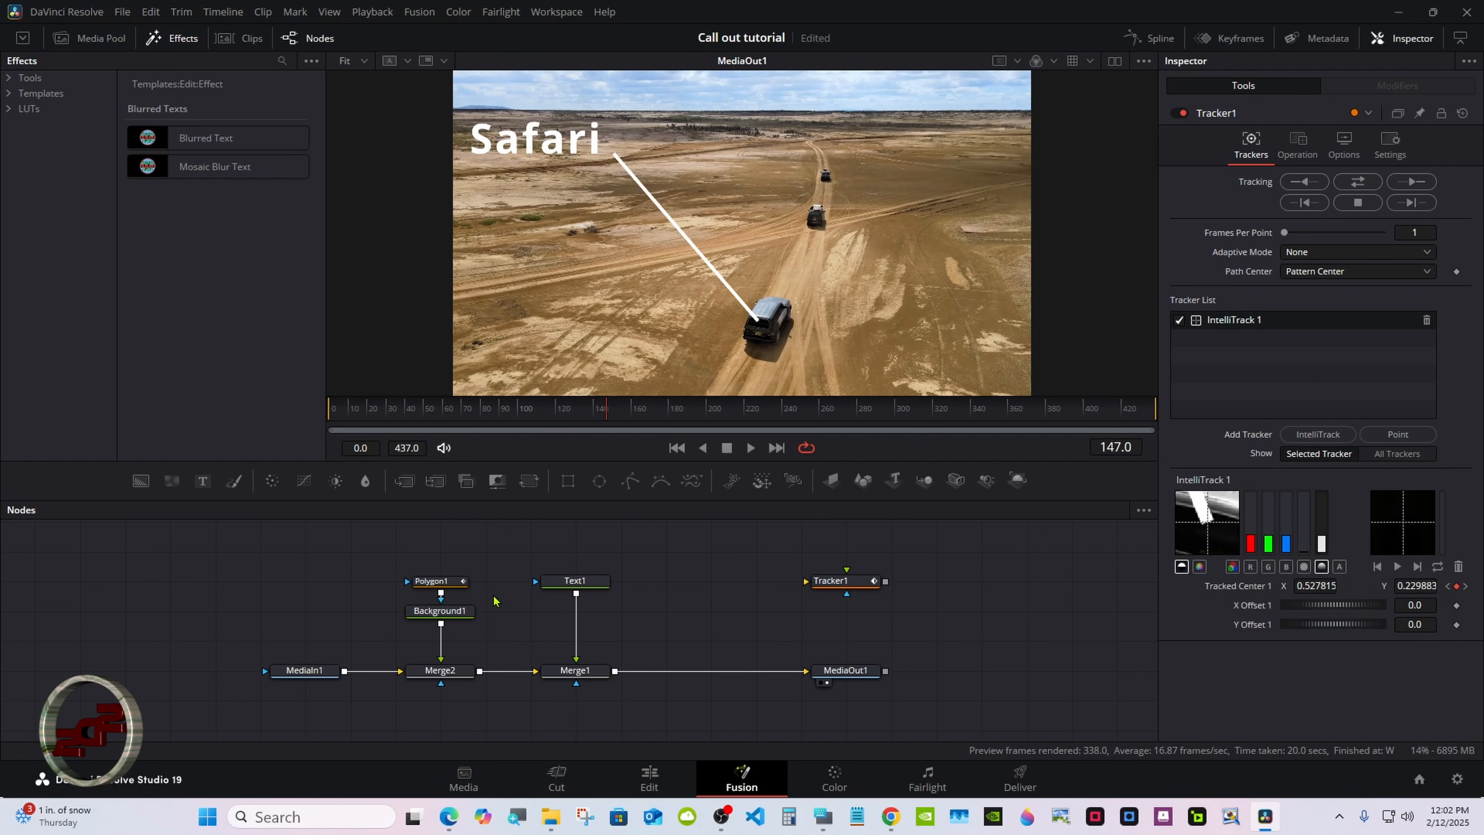
# Remove the tracker path link from Polygon1's Point 1 and scrub the timeline to frame 193
pyautogui.click(427, 582)
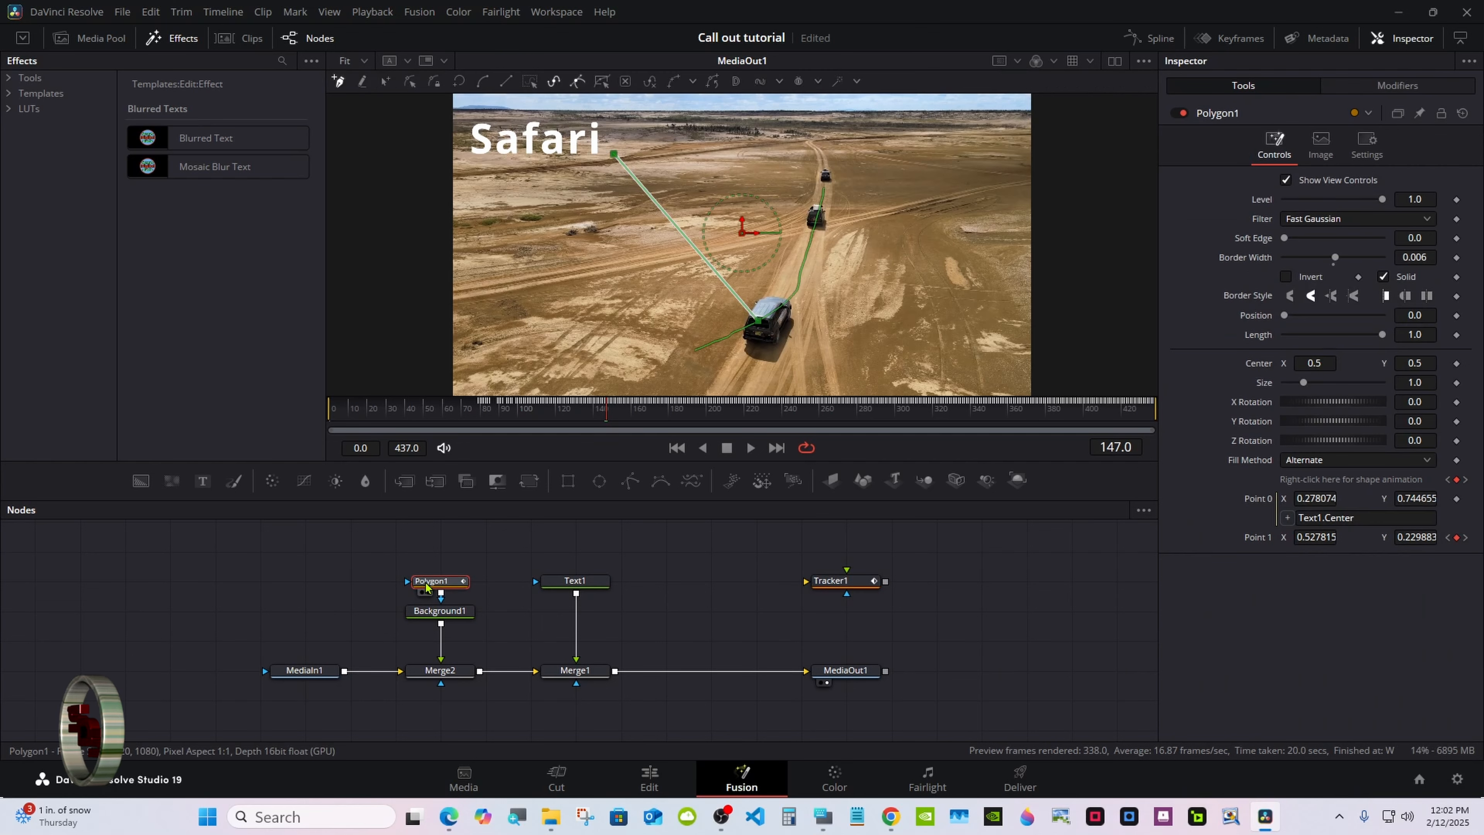
pyautogui.rightClick(1256, 541)
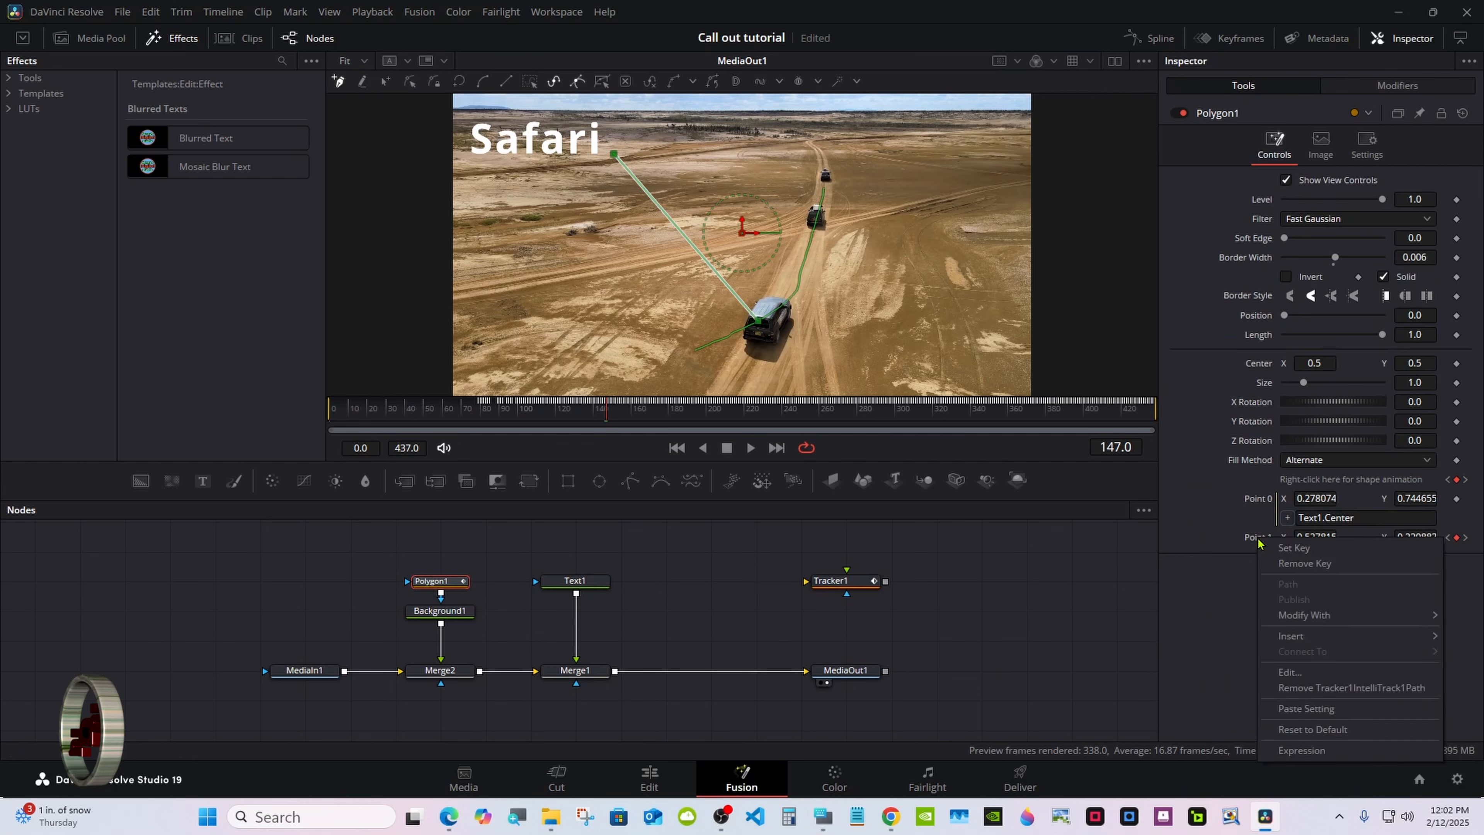
pyautogui.click(1312, 688)
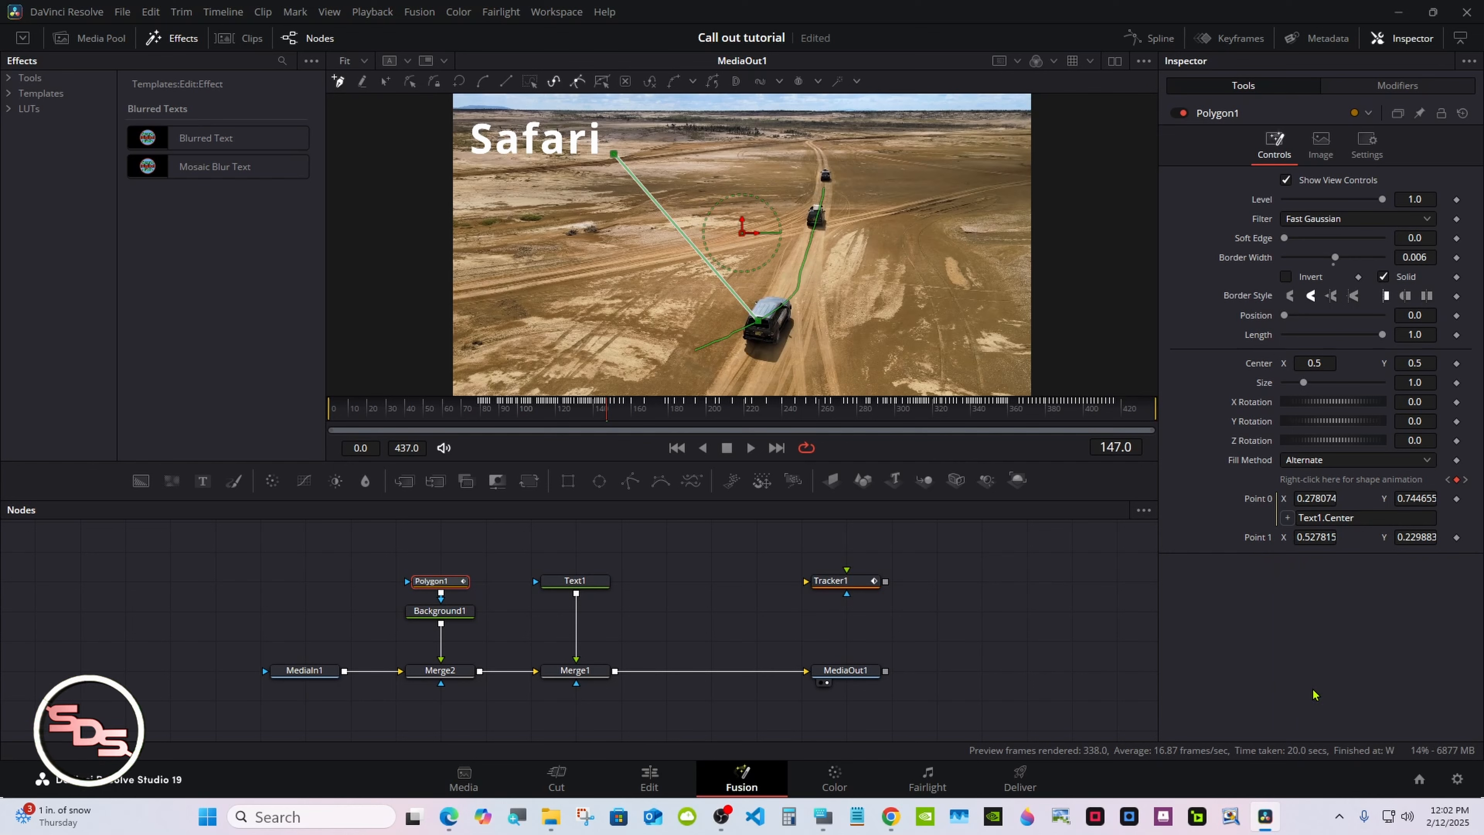
pyautogui.moveTo(599, 416); pyautogui.dragTo(716, 498)
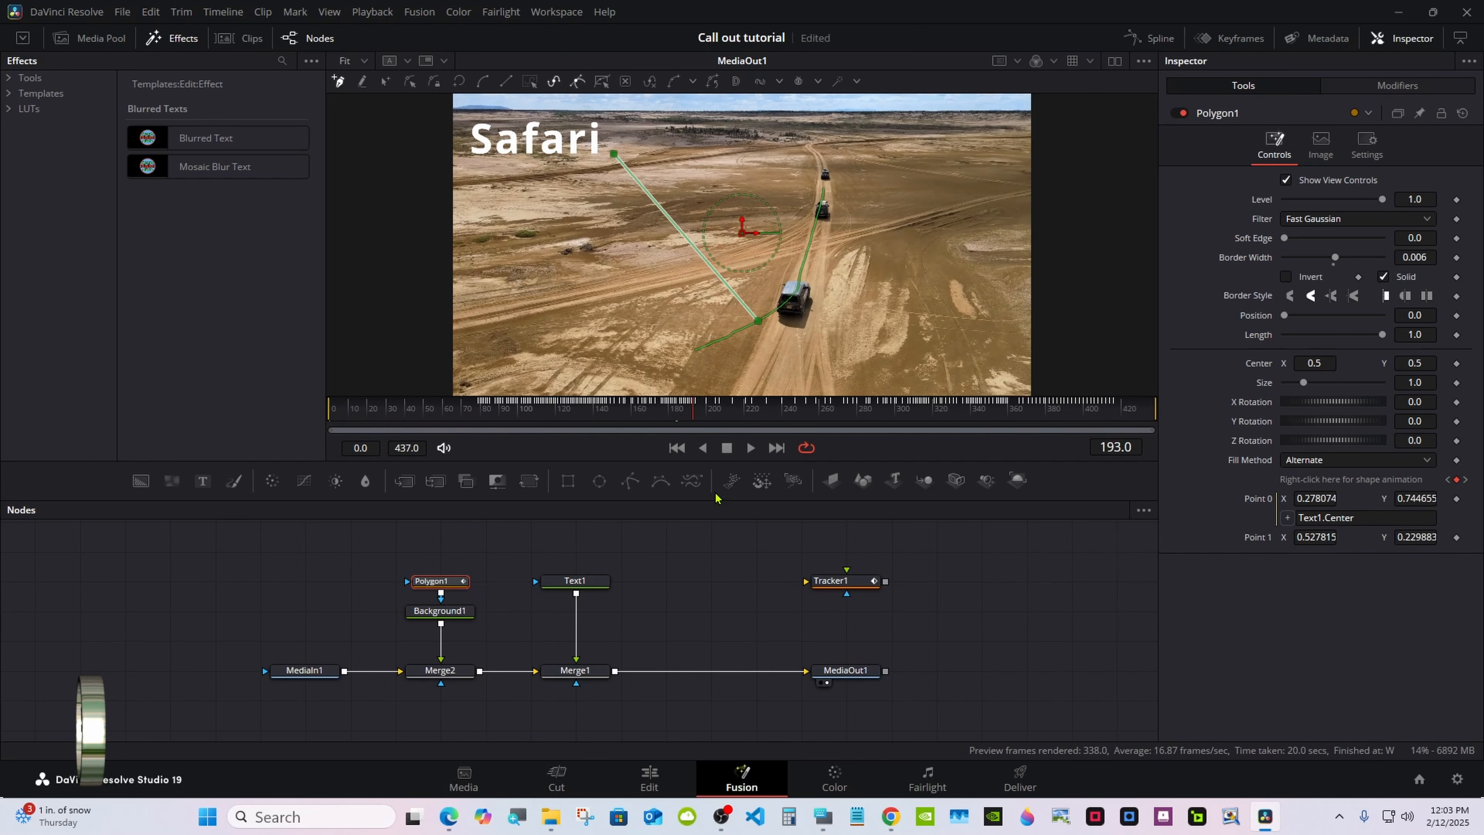
# Replace Text1's title text with "Davinci"
pyautogui.click(823, 815)
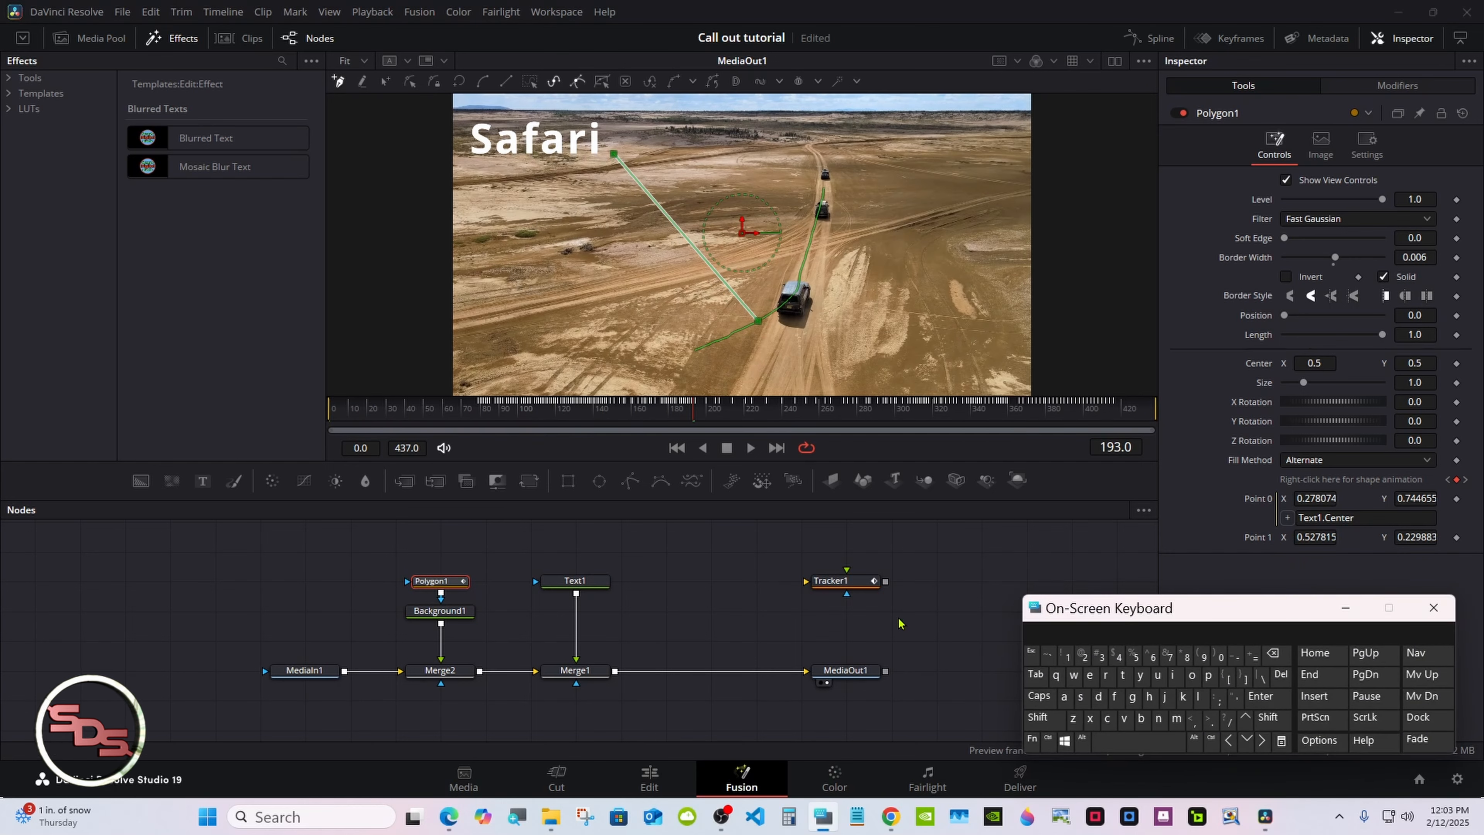
pyautogui.click(568, 587)
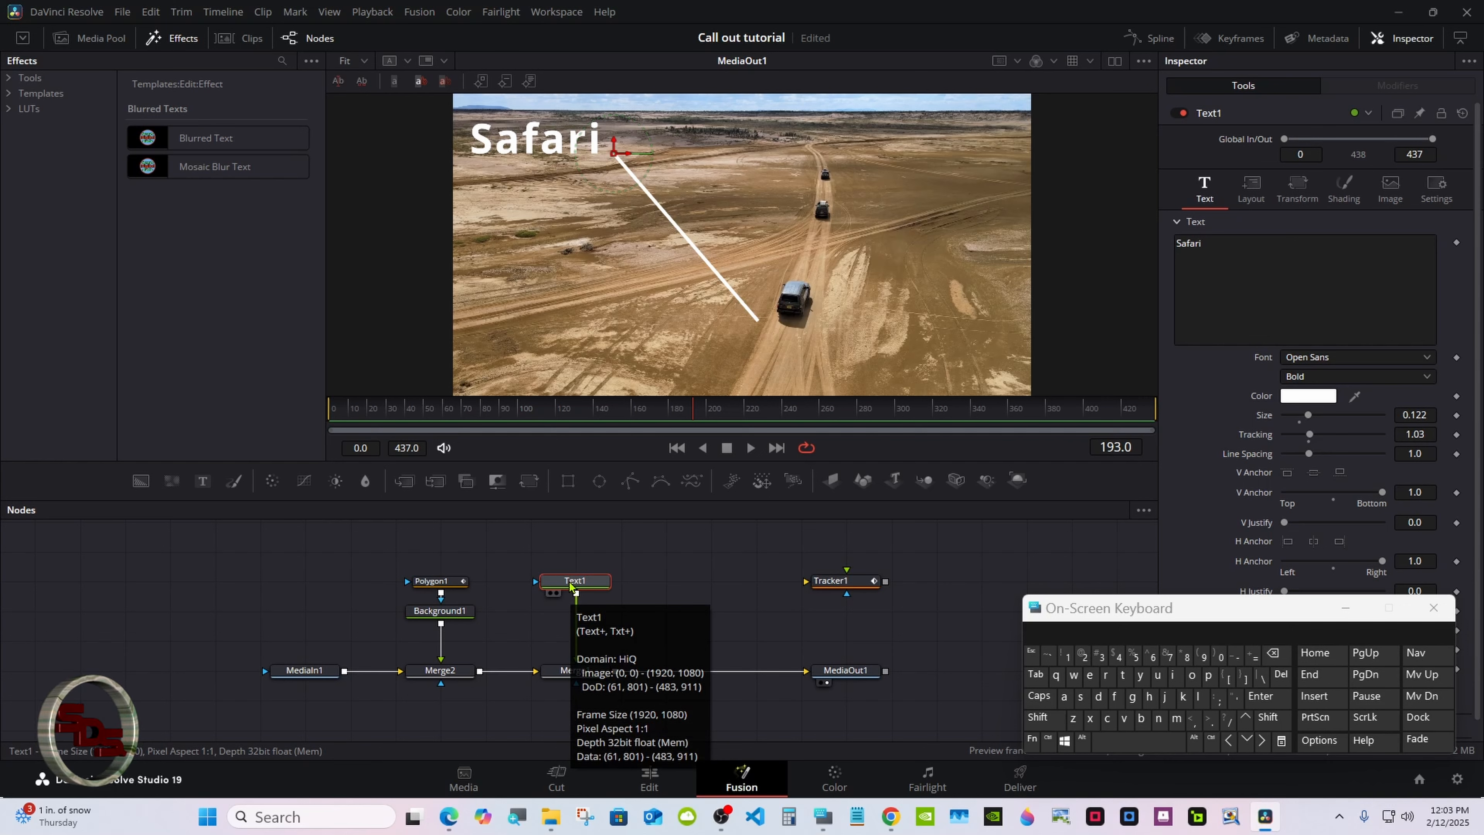
pyautogui.click(1221, 304)
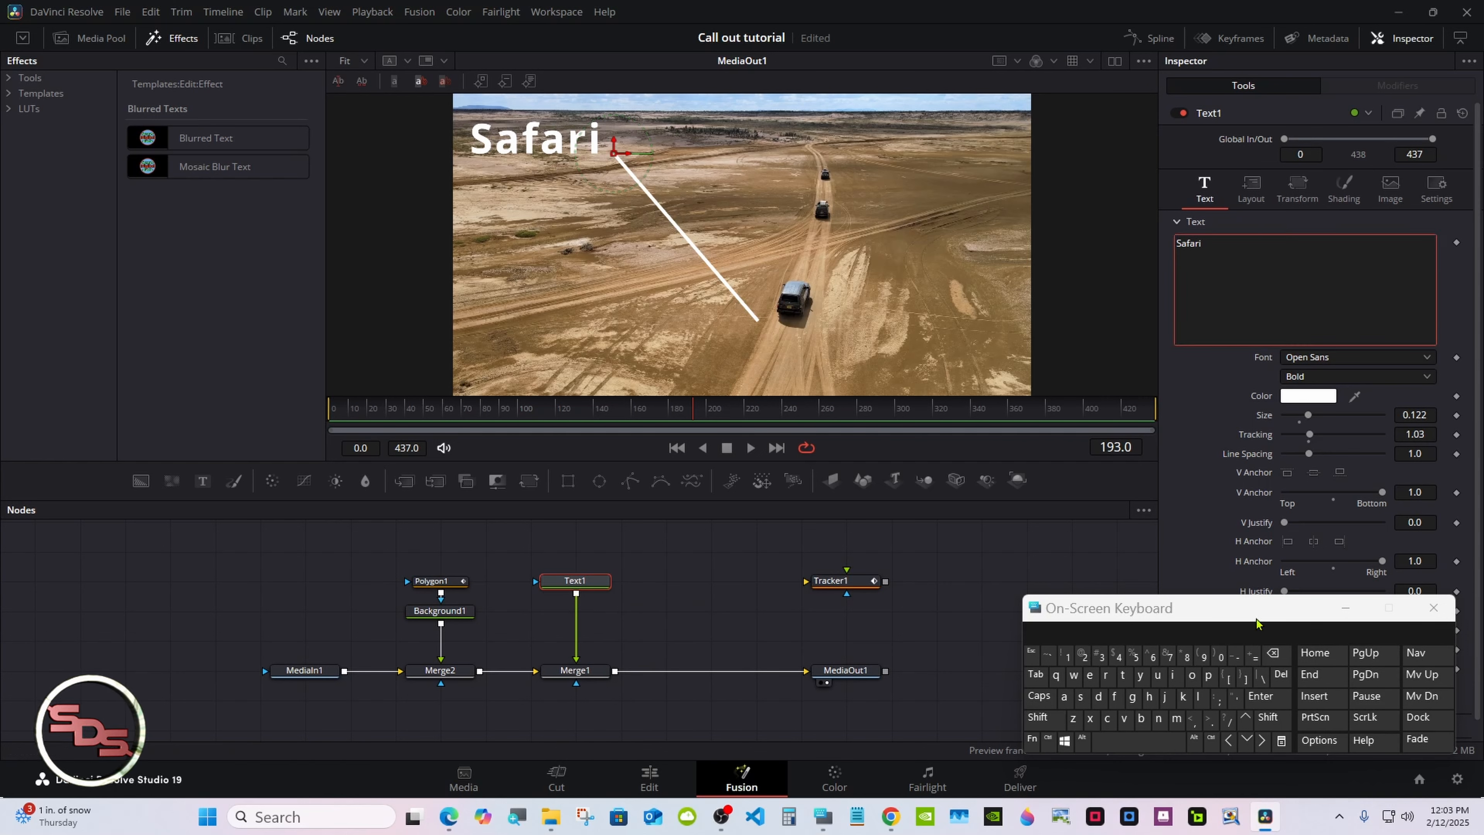
pyautogui.press('BackSpace')
pyautogui.press('BackSpace')
pyautogui.press('BackSpace')
pyautogui.press('BackSpace')
pyautogui.press('BackSpace')
pyautogui.press('BackSpace')
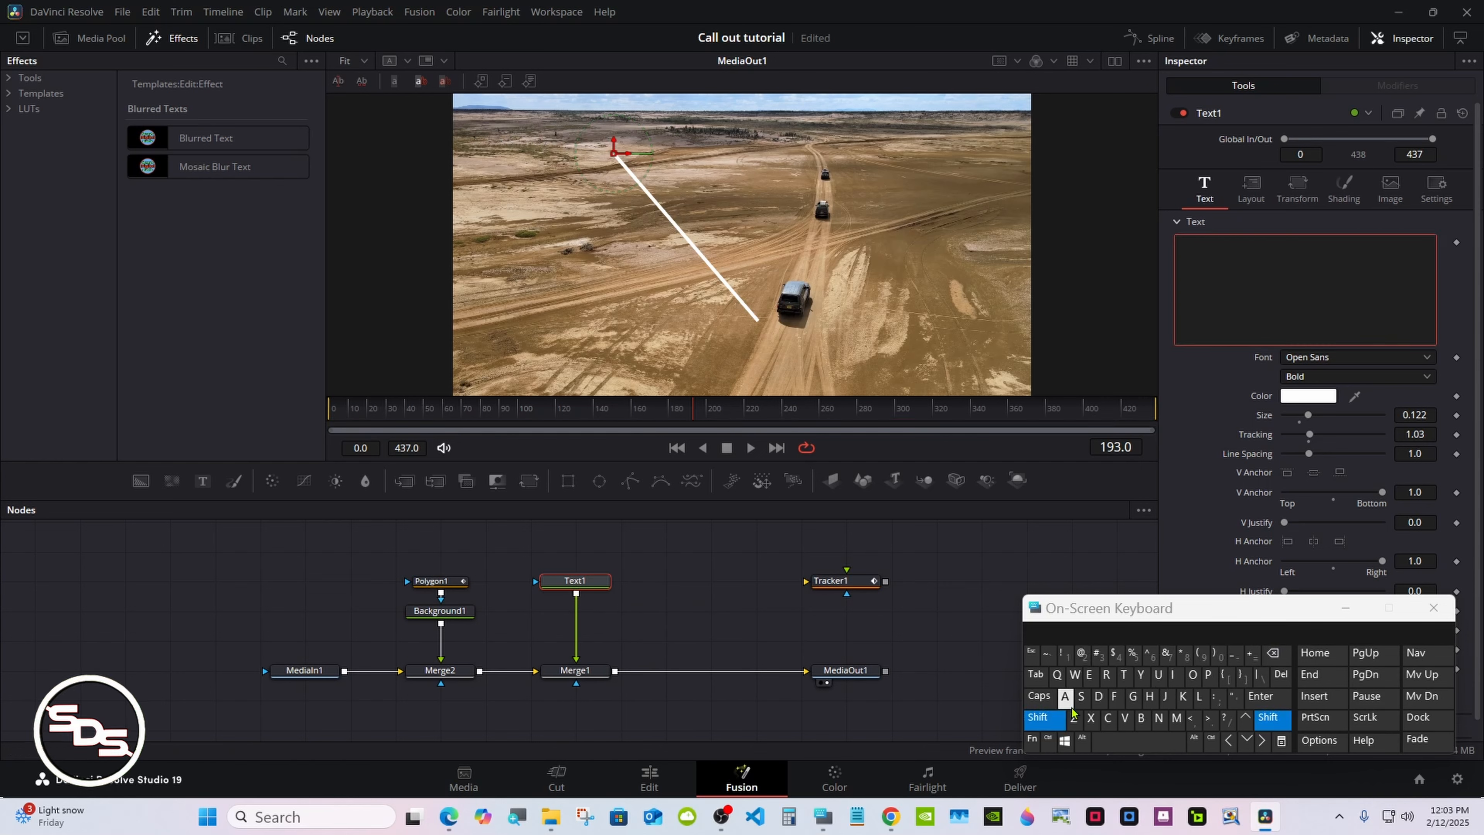
pyautogui.write('Da')
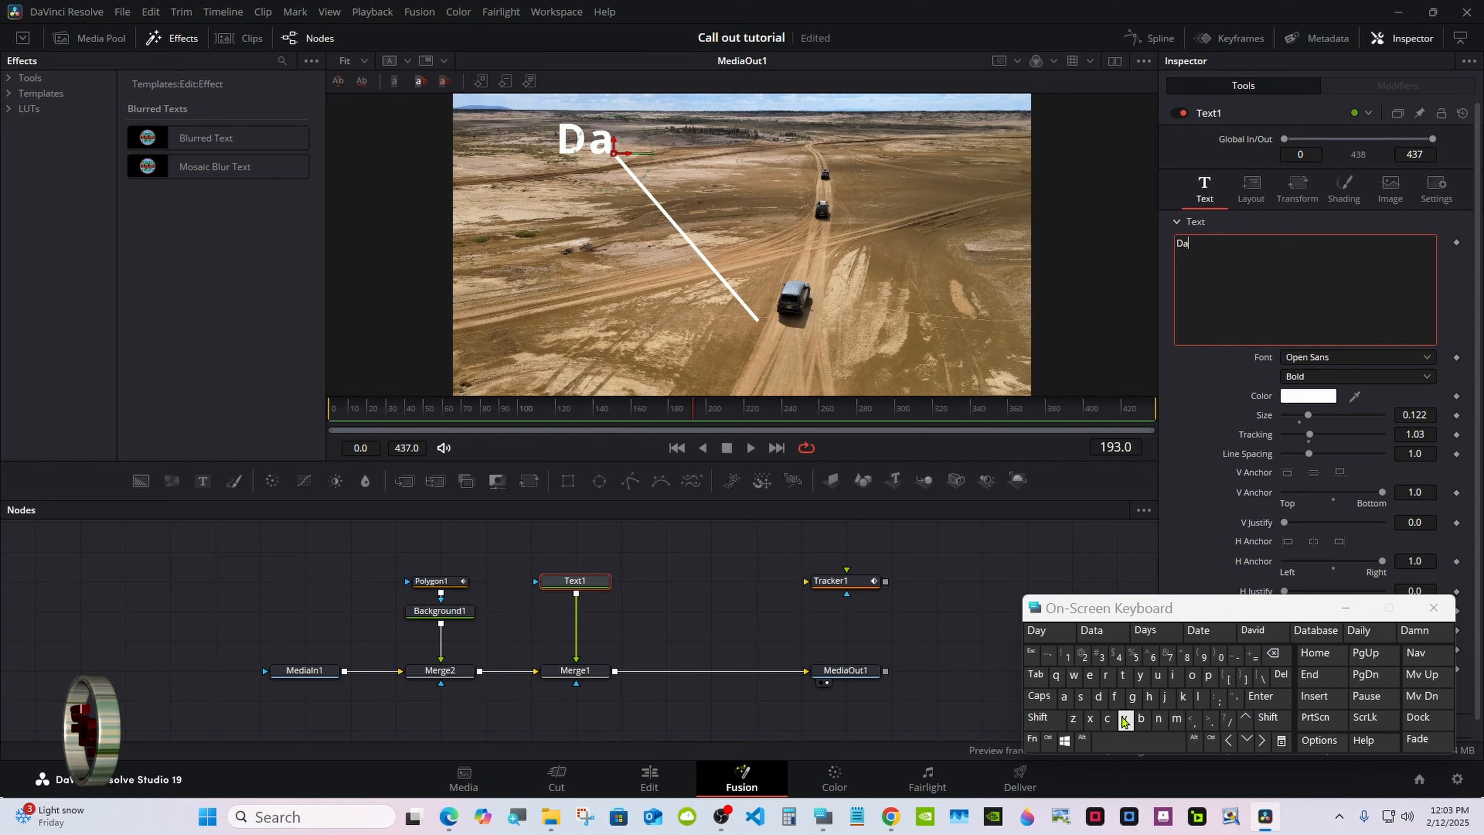
pyautogui.write('vinci')
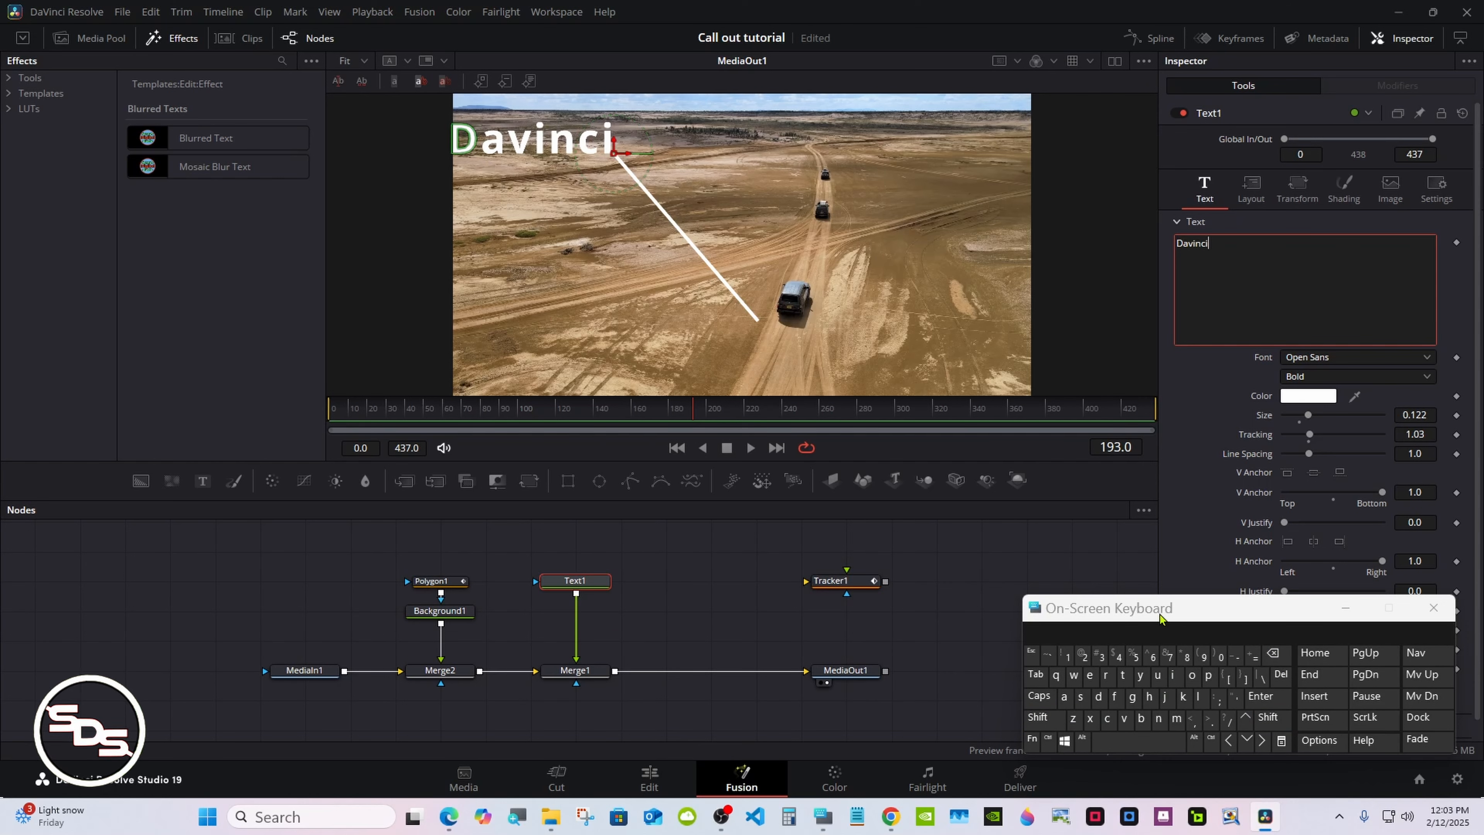
# Center Text1's vertical and horizontal anchors and reset its layout center to 0.5, 0.5
pyautogui.moveTo(1162, 617); pyautogui.dragTo(956, 624)
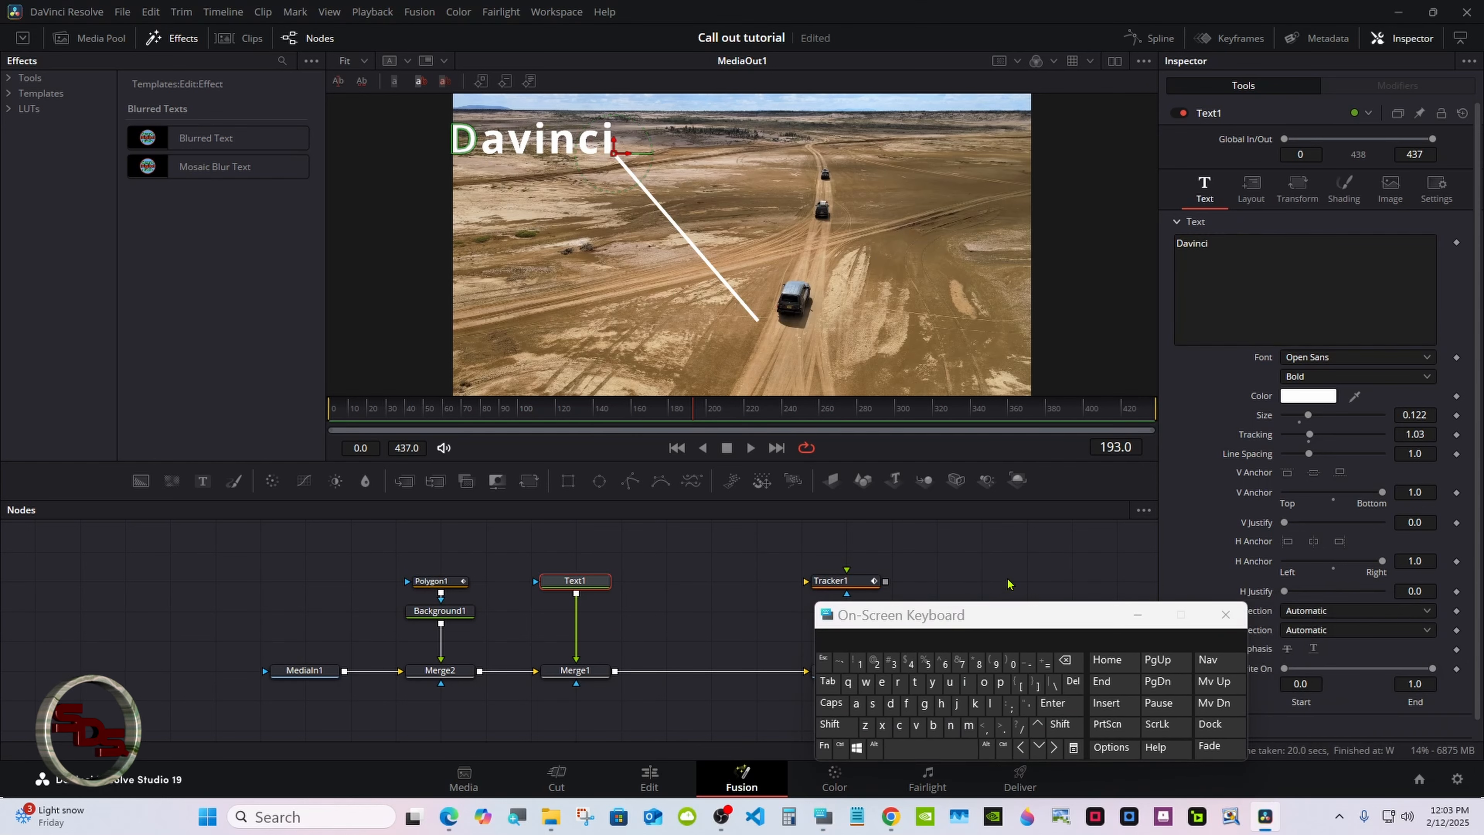
pyautogui.click(1314, 472)
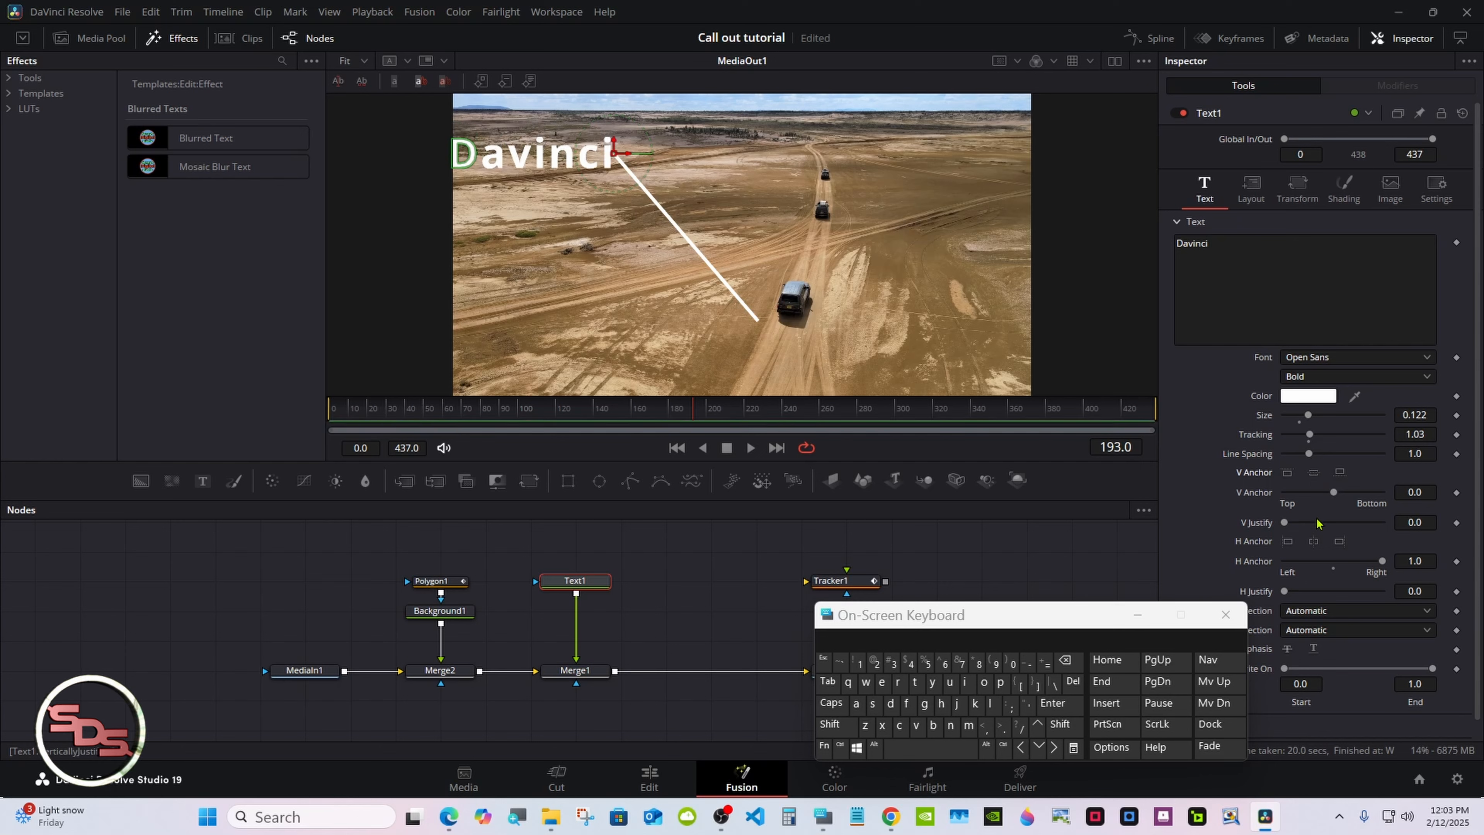
pyautogui.click(1314, 541)
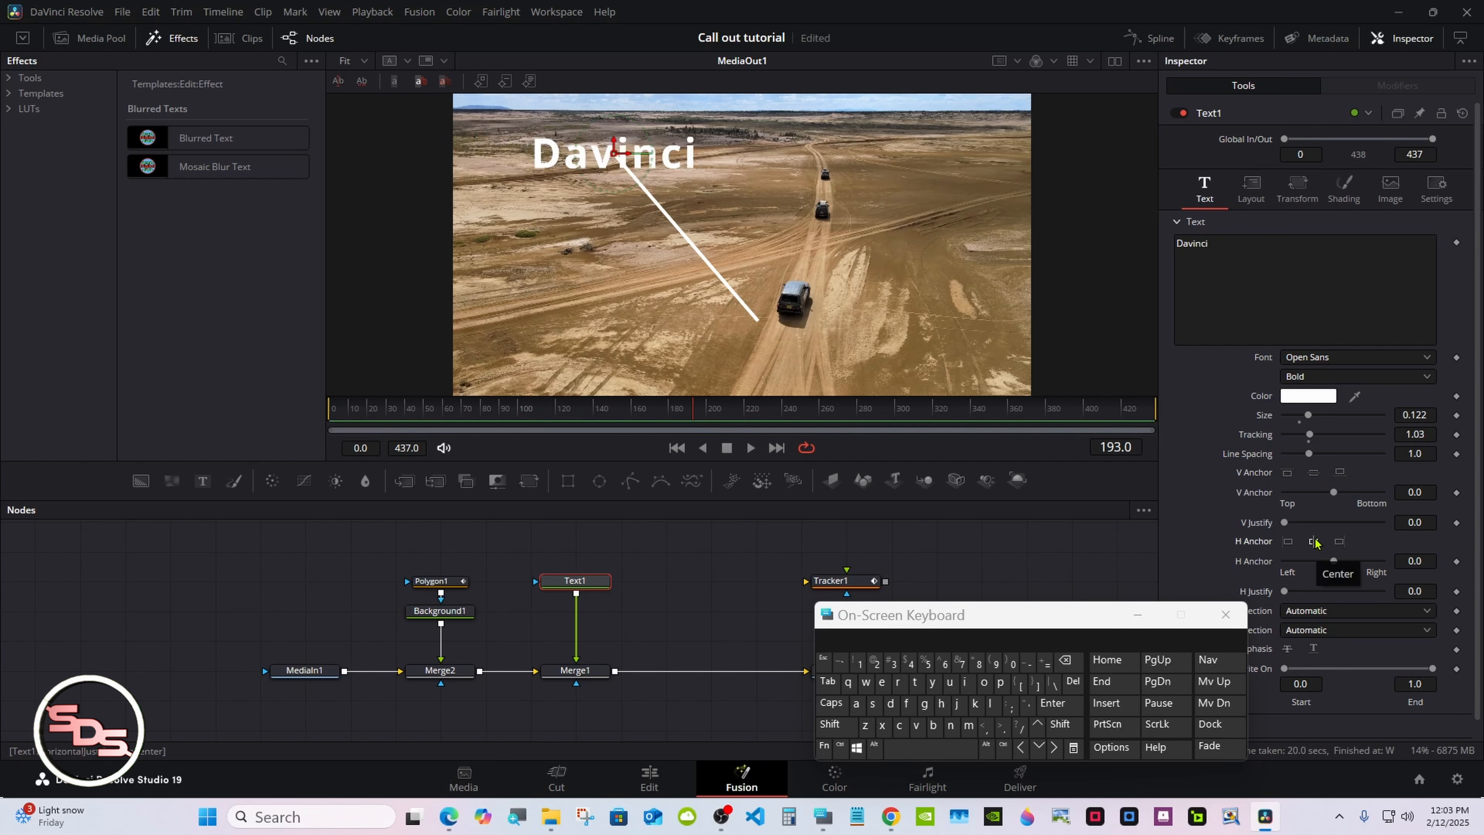
pyautogui.click(1262, 189)
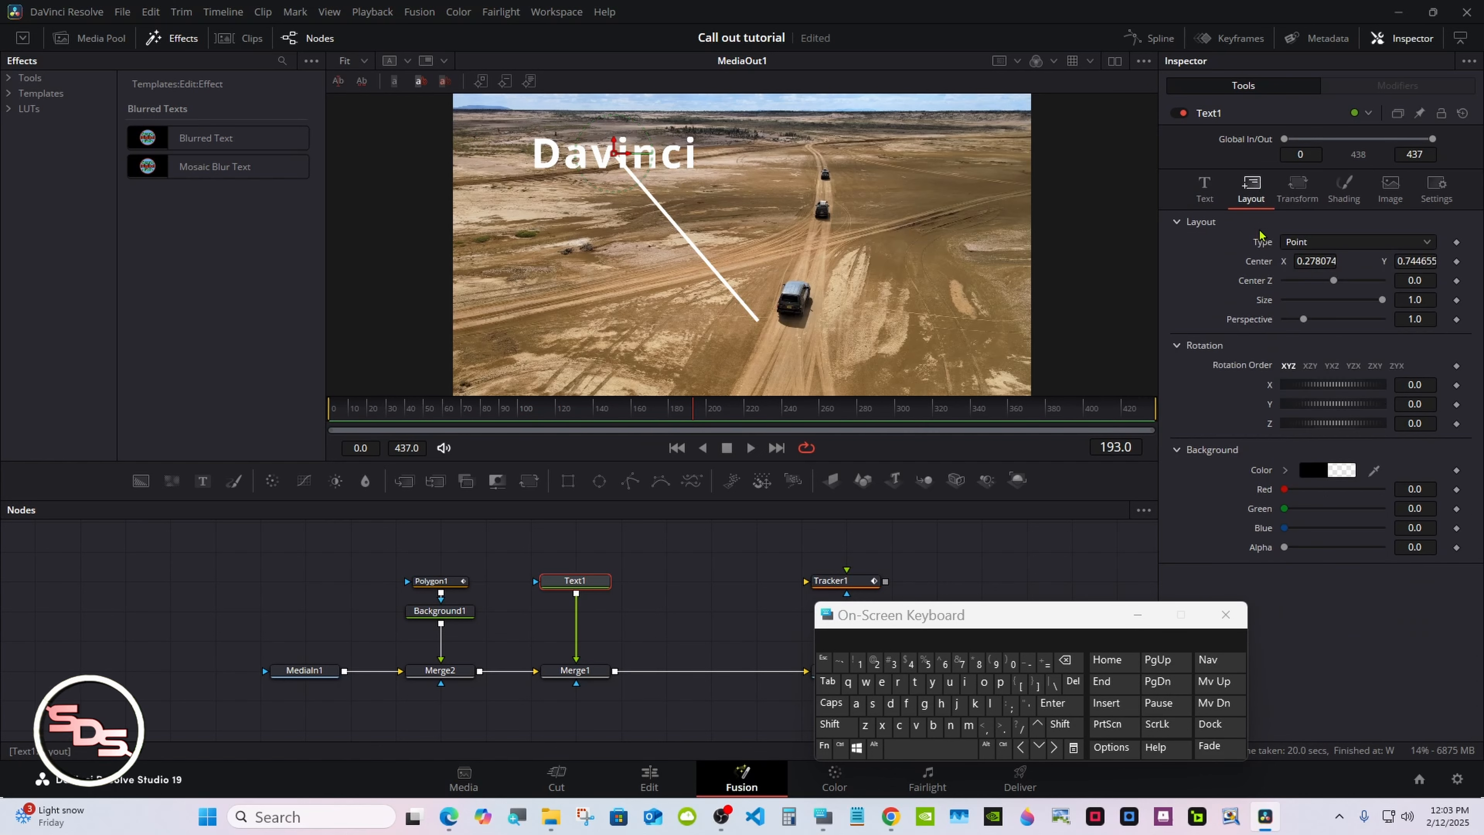
pyautogui.doubleClick(1260, 265)
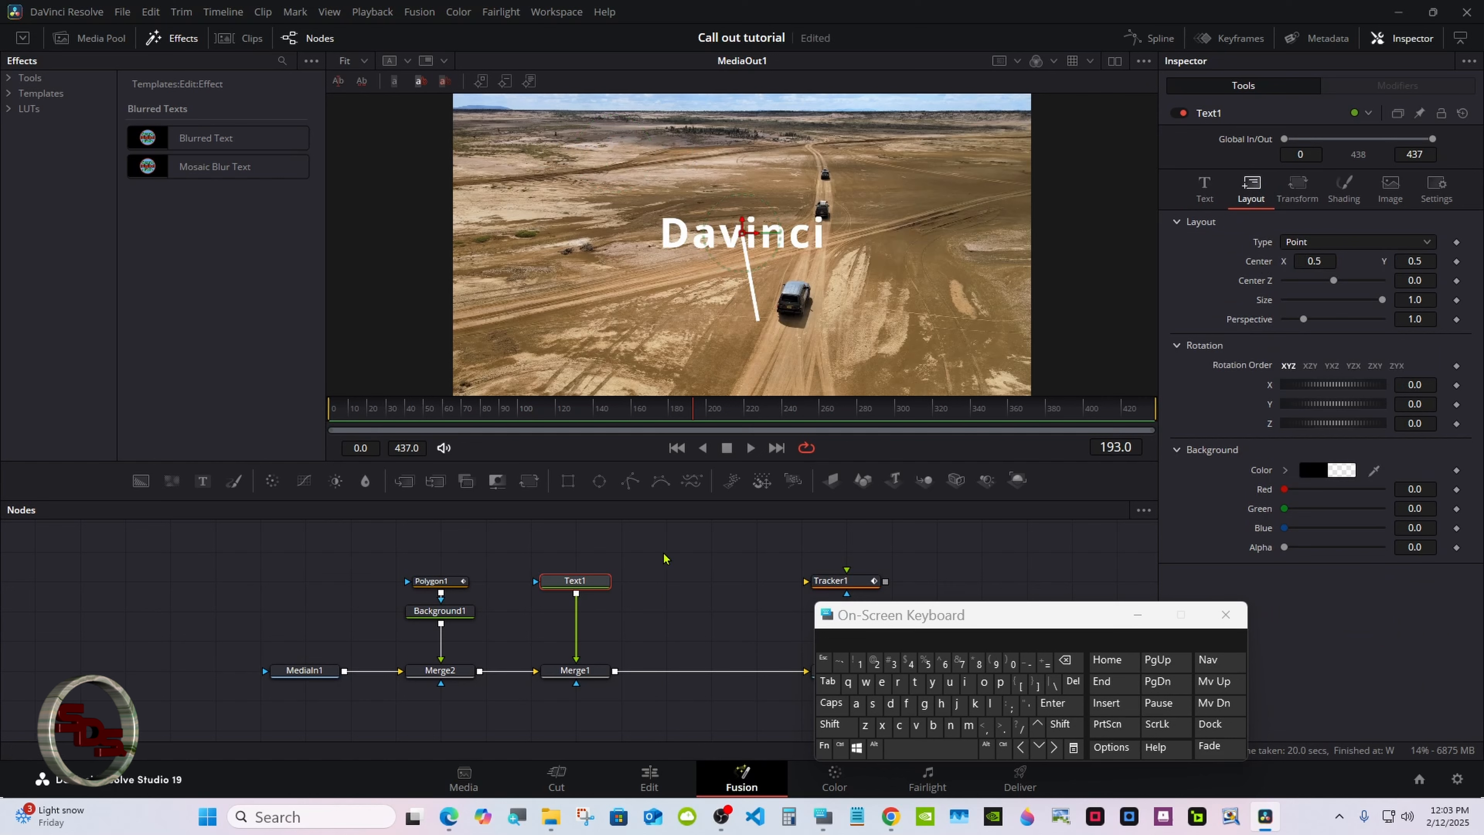
# Move Polygon1's Point 1 to about 0.37, 0.17, below and left of the text
pyautogui.click(434, 582)
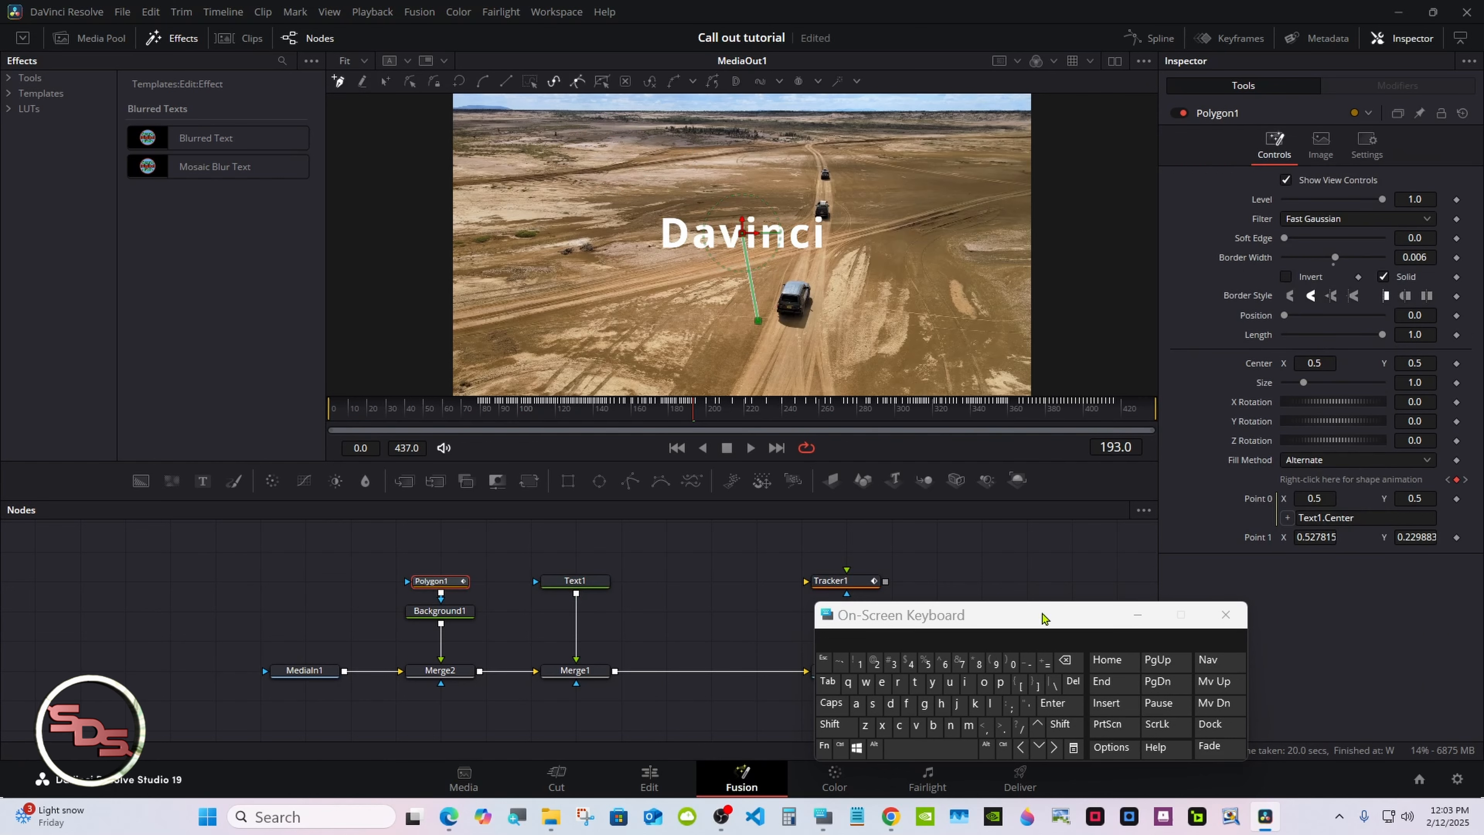
pyautogui.click(1137, 614)
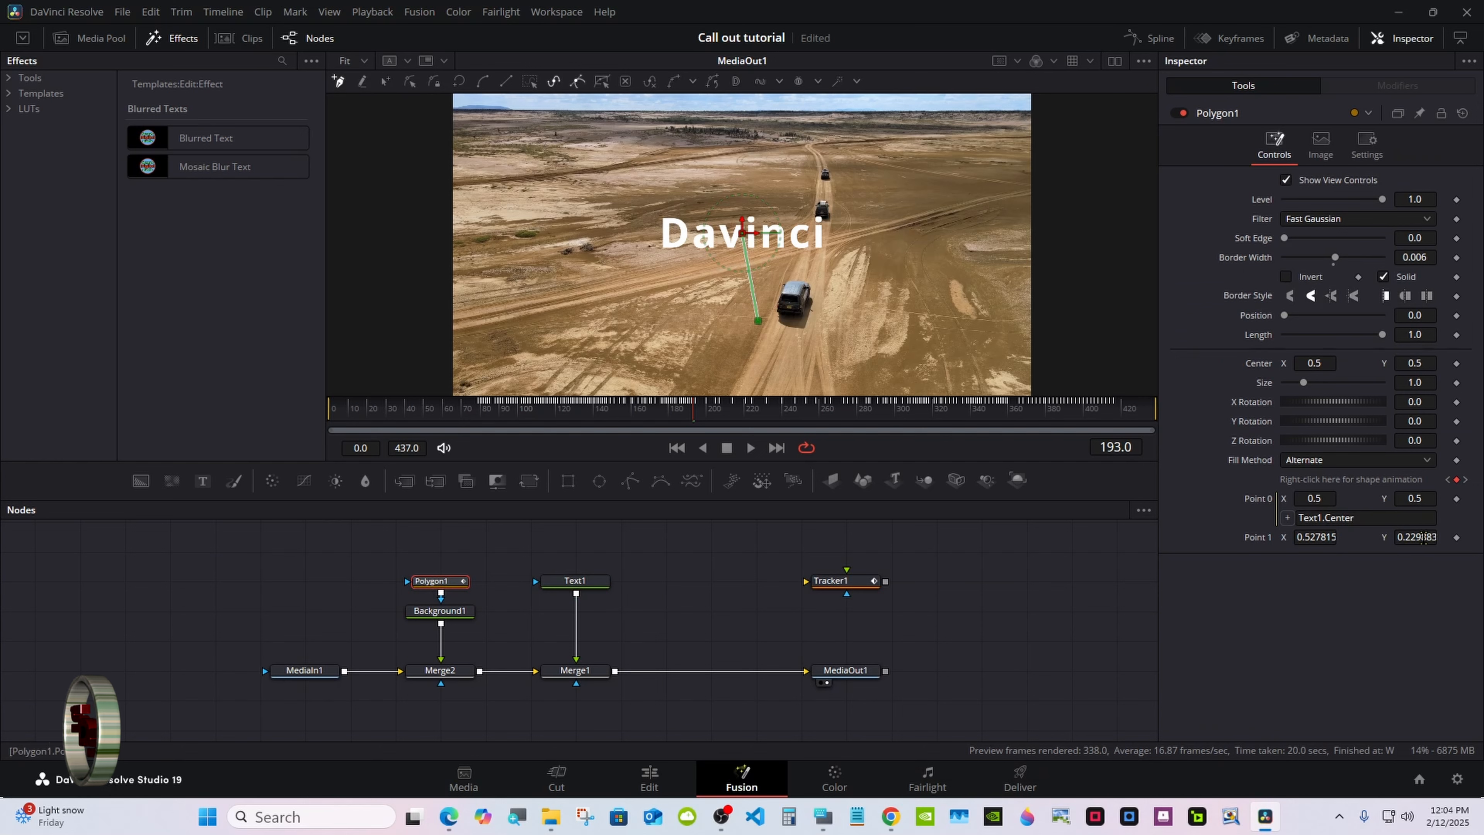
pyautogui.moveTo(1423, 537); pyautogui.dragTo(1241, 537)
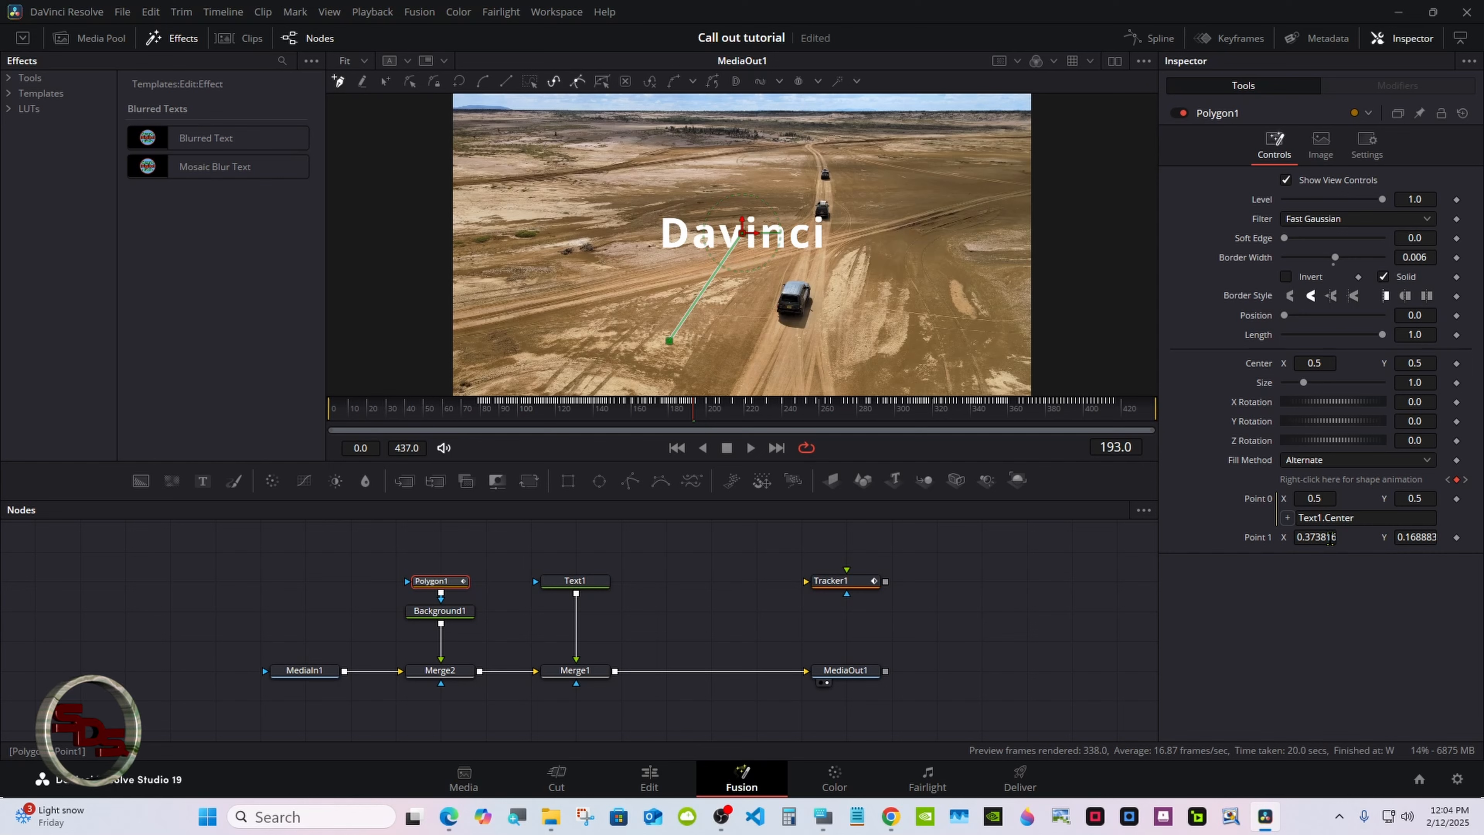
pyautogui.click(1044, 590)
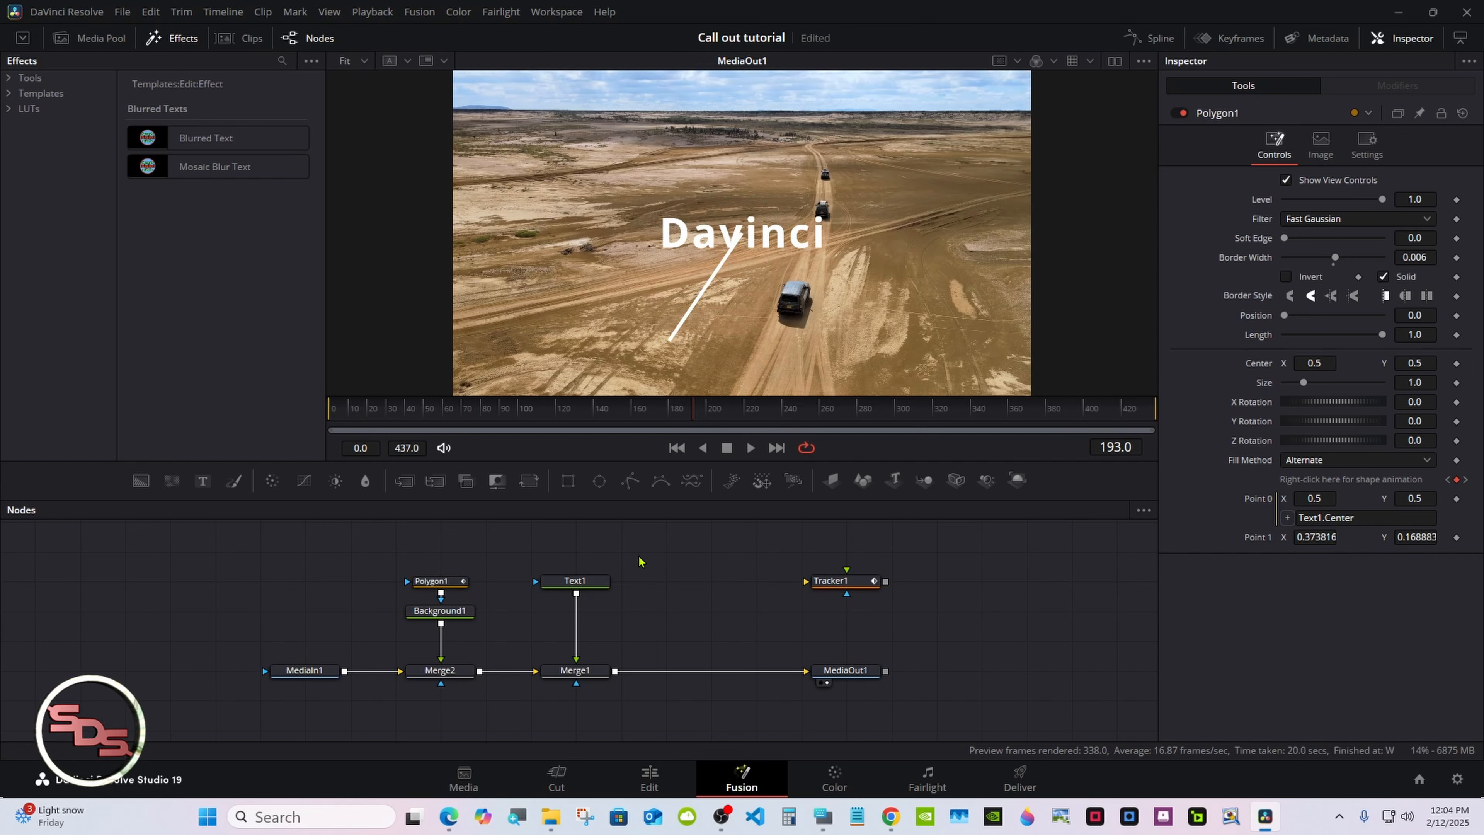
# Set Text1's vertical anchor to 1.0 so the text sits above the line's start
pyautogui.click(562, 581)
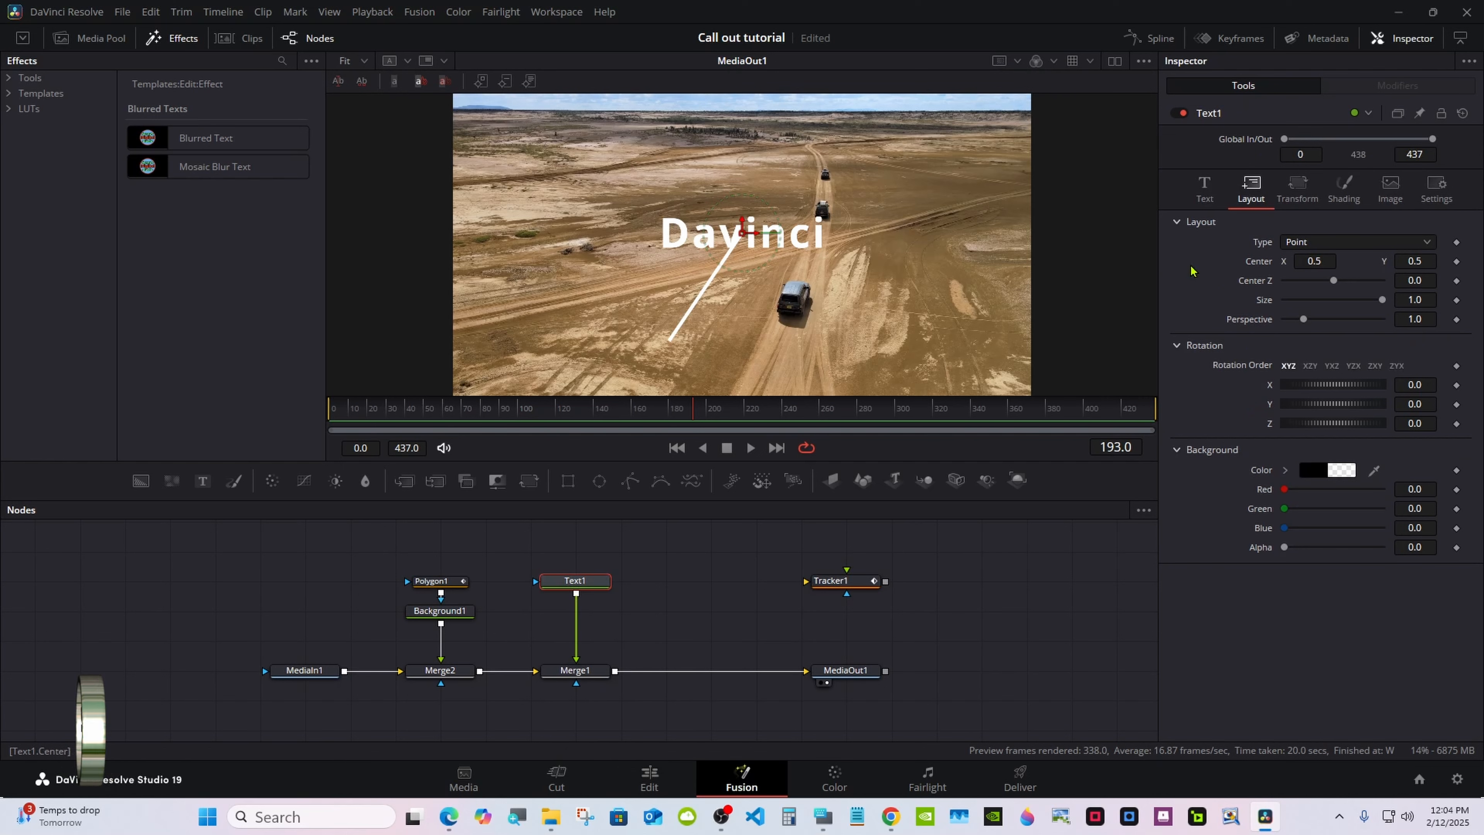
pyautogui.click(1204, 188)
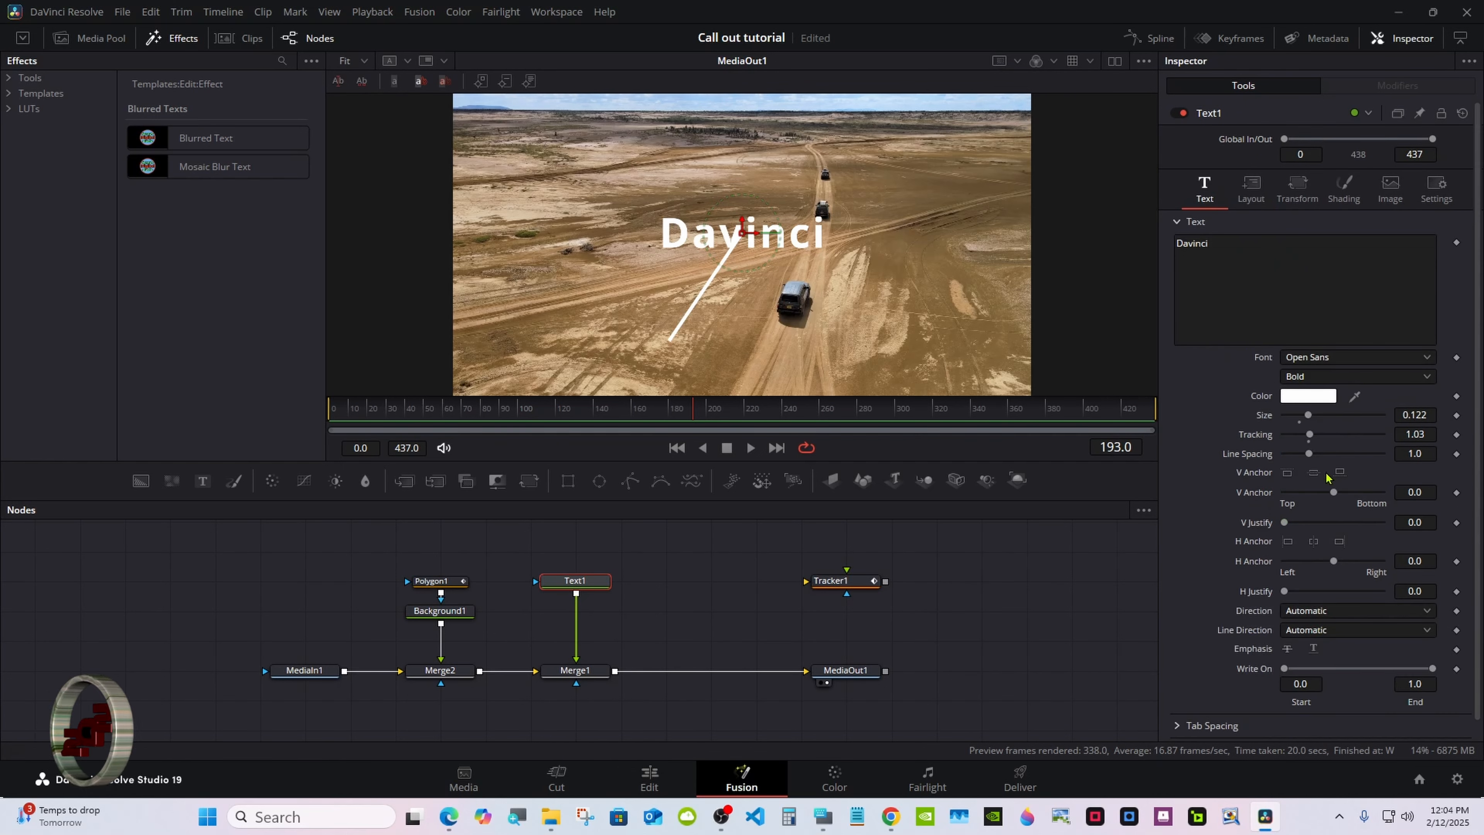
pyautogui.click(1340, 473)
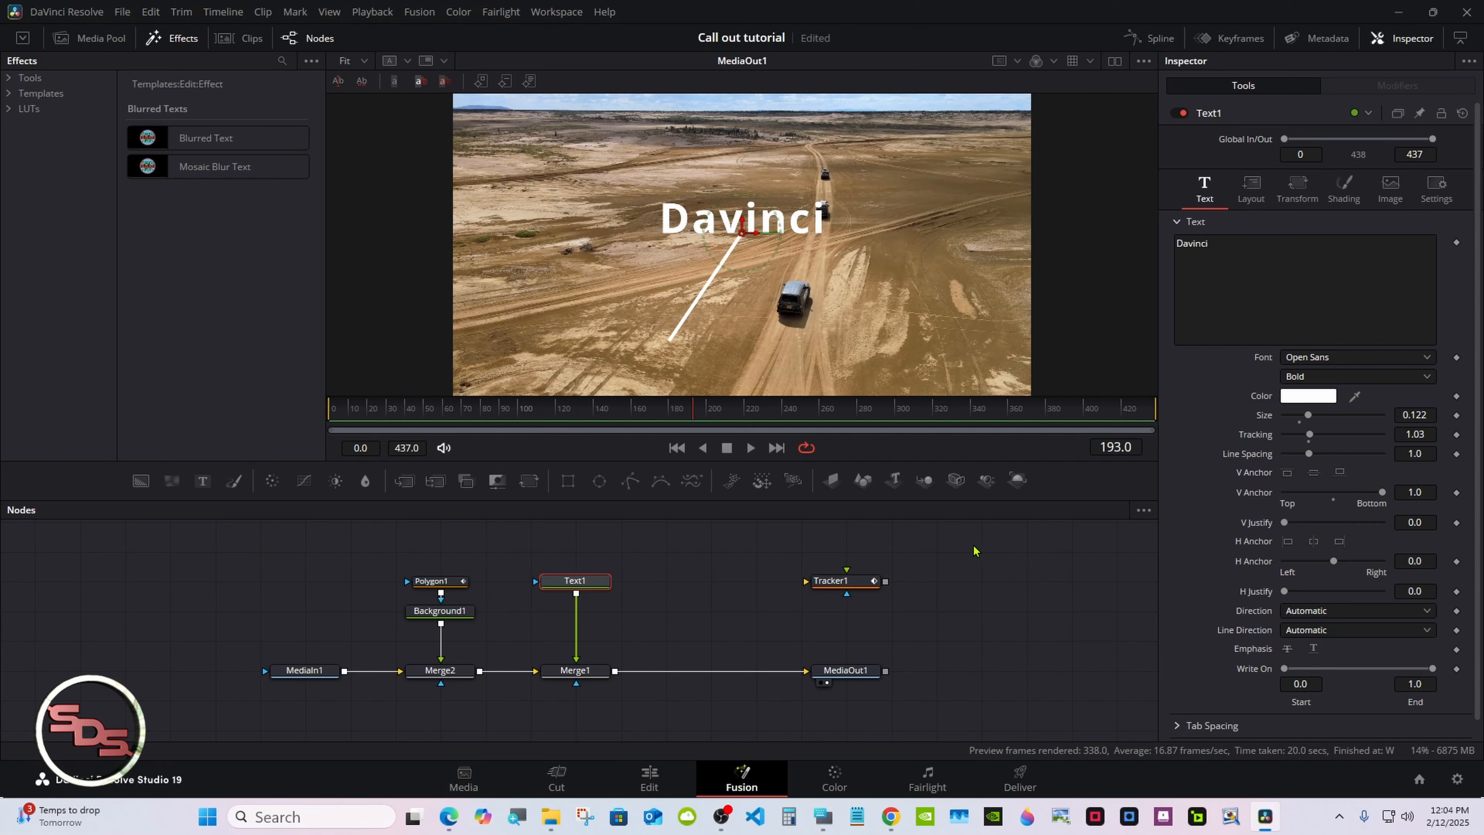
pyautogui.click(496, 550)
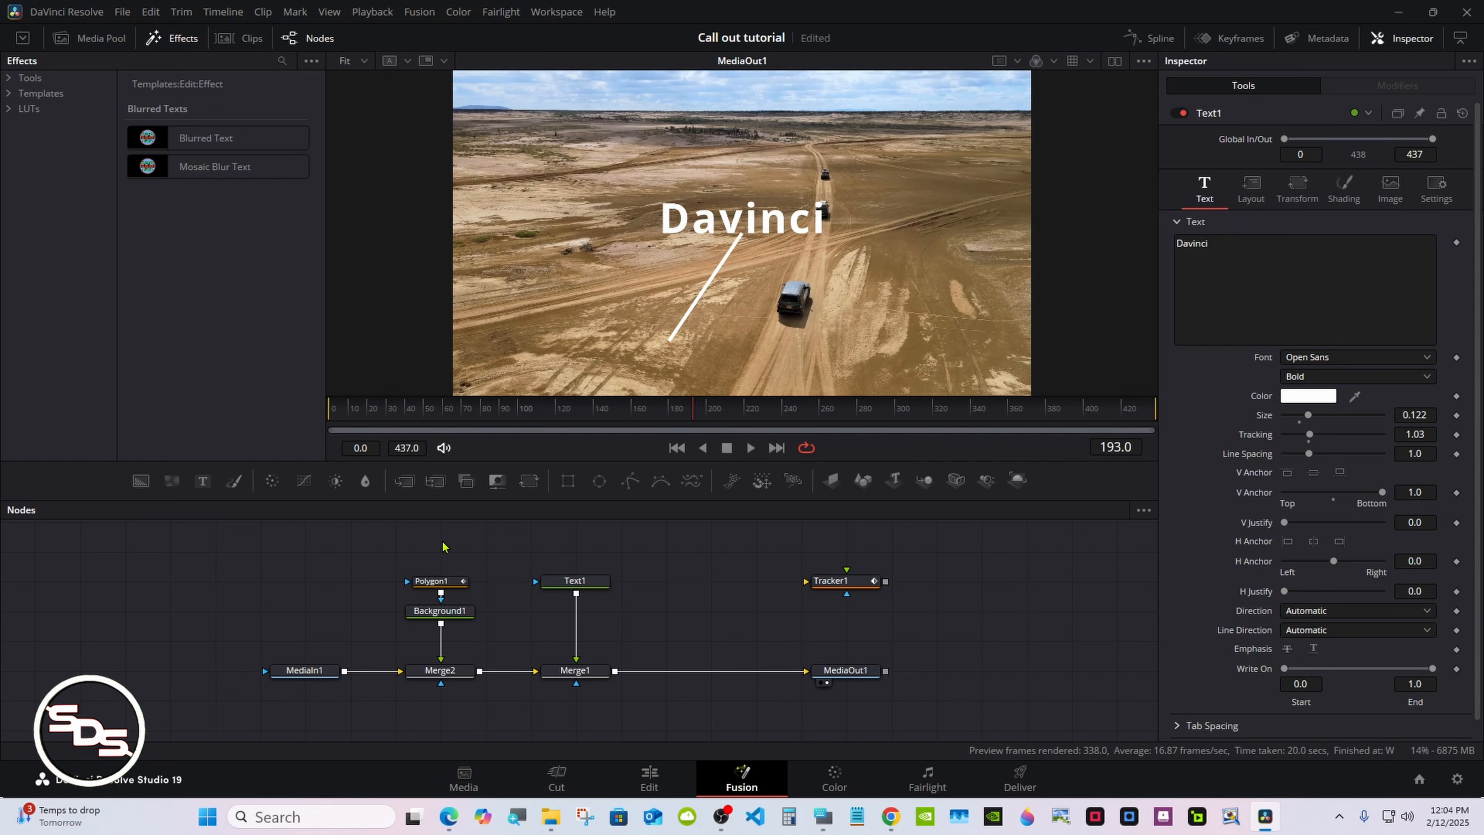
# Select the polygon, background, text and merge nodes and create a macro from them
pyautogui.scroll(3, 485, 614)
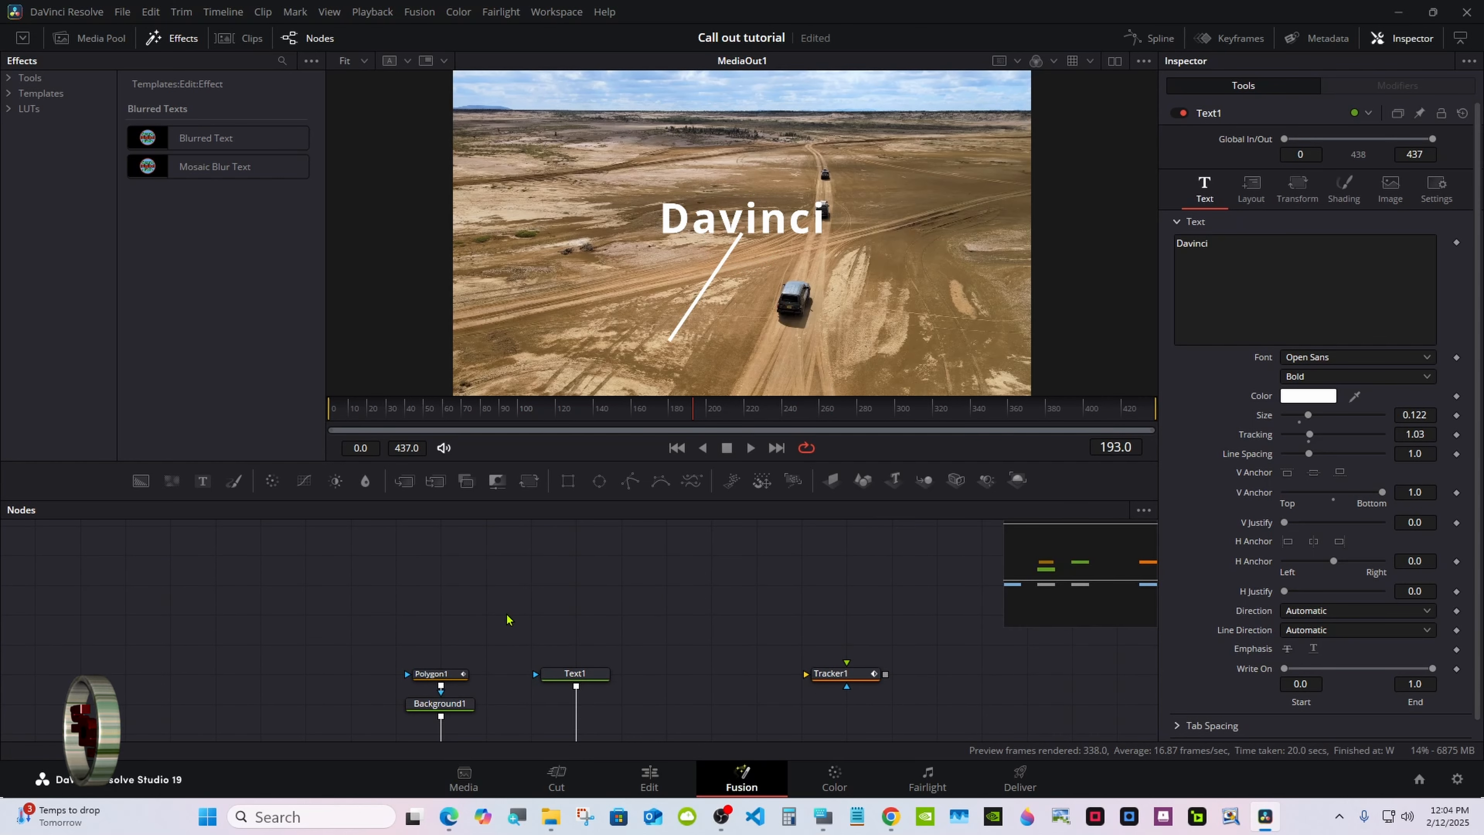
pyautogui.moveTo(1051, 581); pyautogui.dragTo(1068, 578)
pyautogui.moveTo(487, 552); pyautogui.dragTo(663, 689)
pyautogui.rightClick(637, 673)
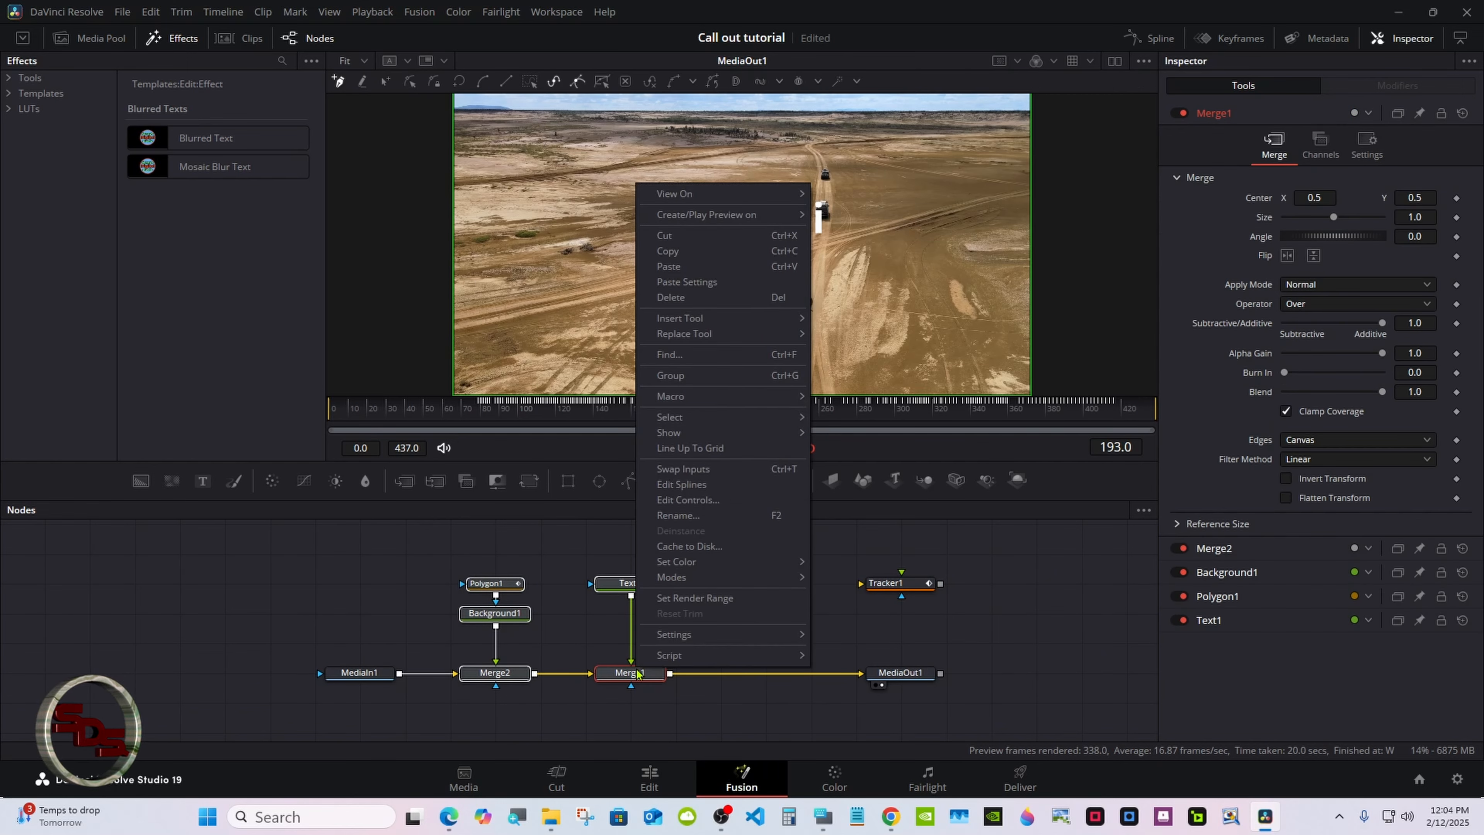
pyautogui.moveTo(700, 403)
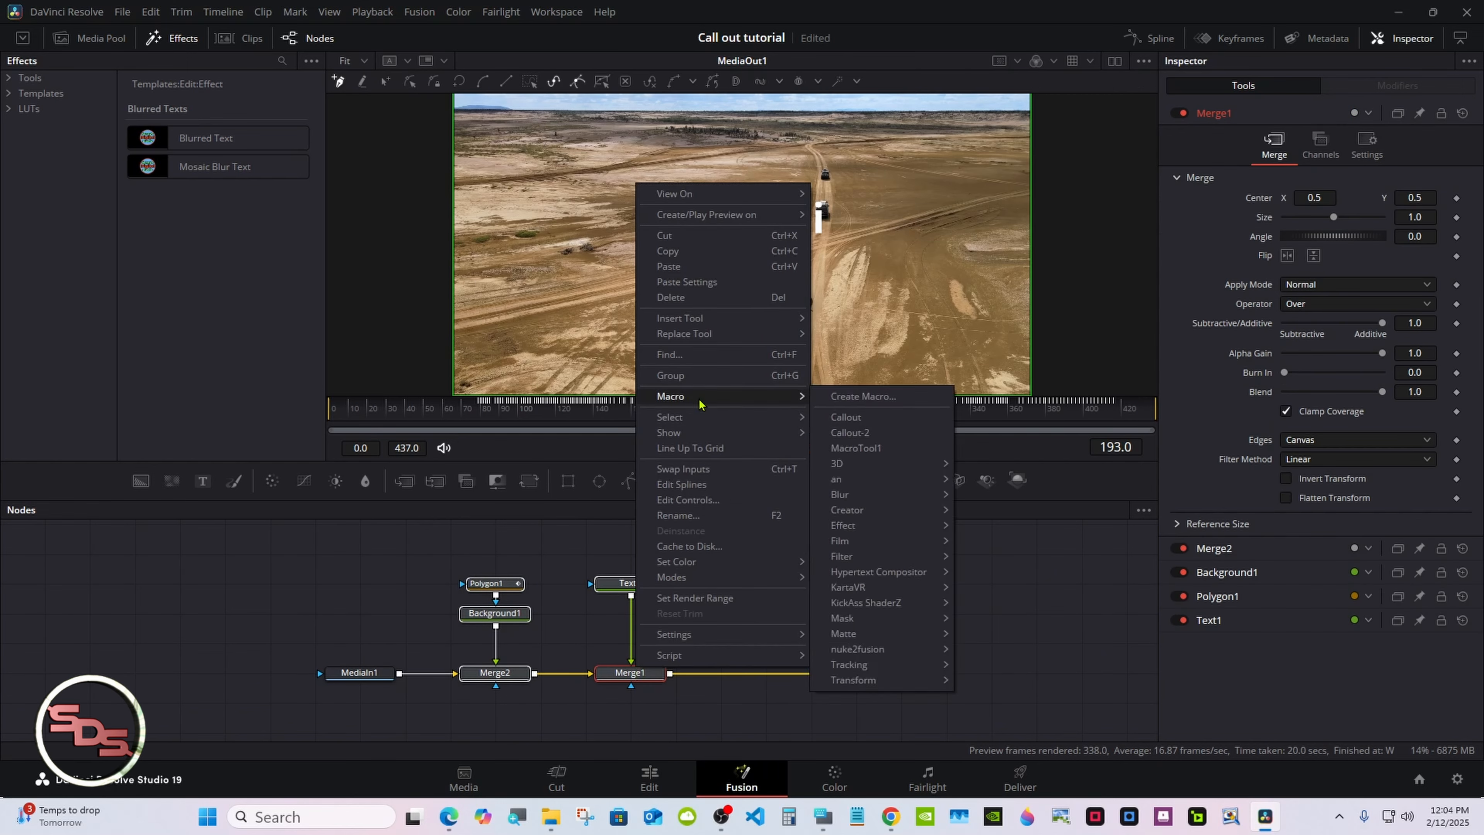
pyautogui.click(853, 396)
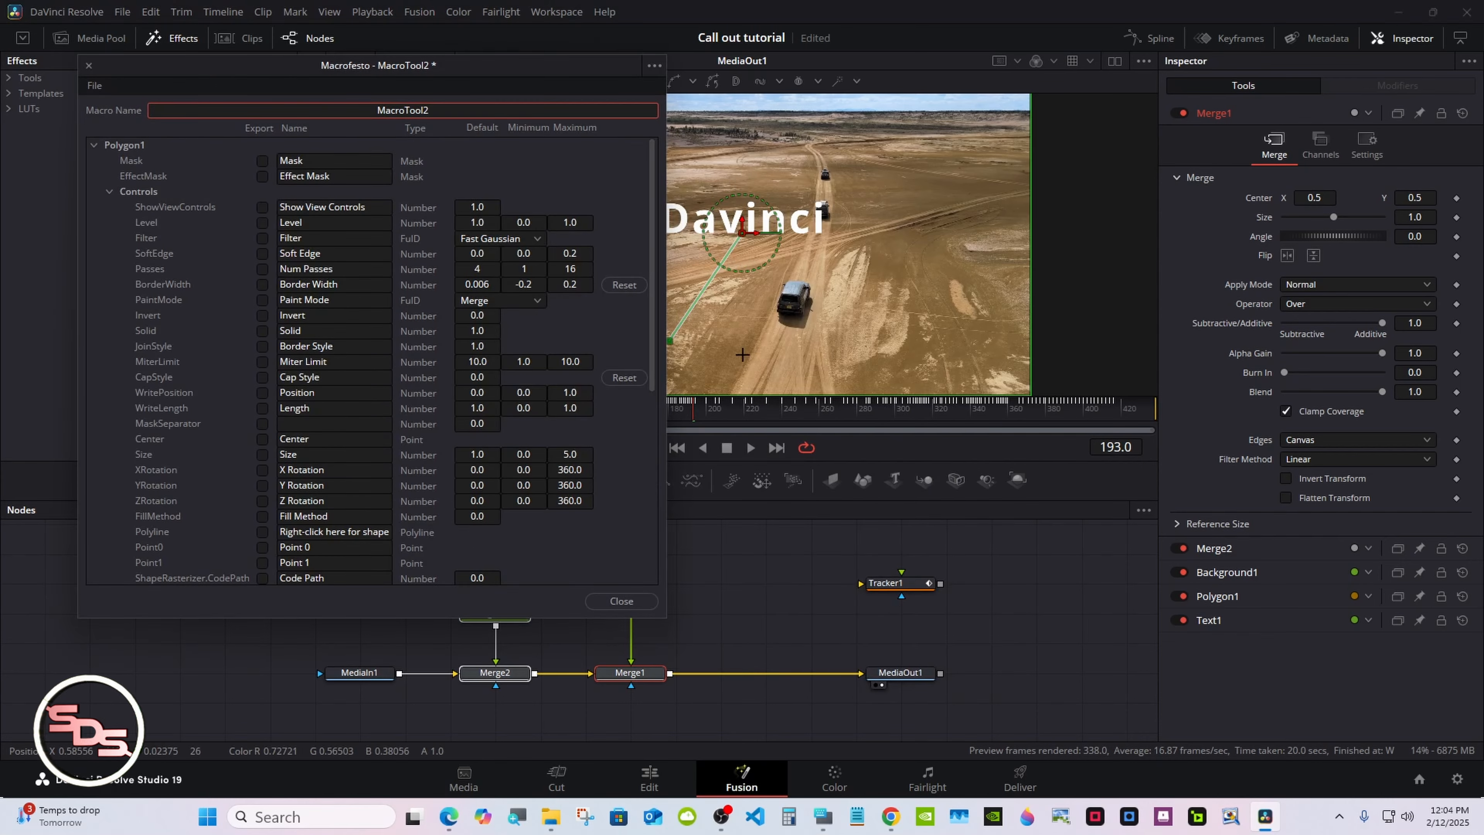
# Name the macro "Call Out Tutorial"
pyautogui.click(823, 817)
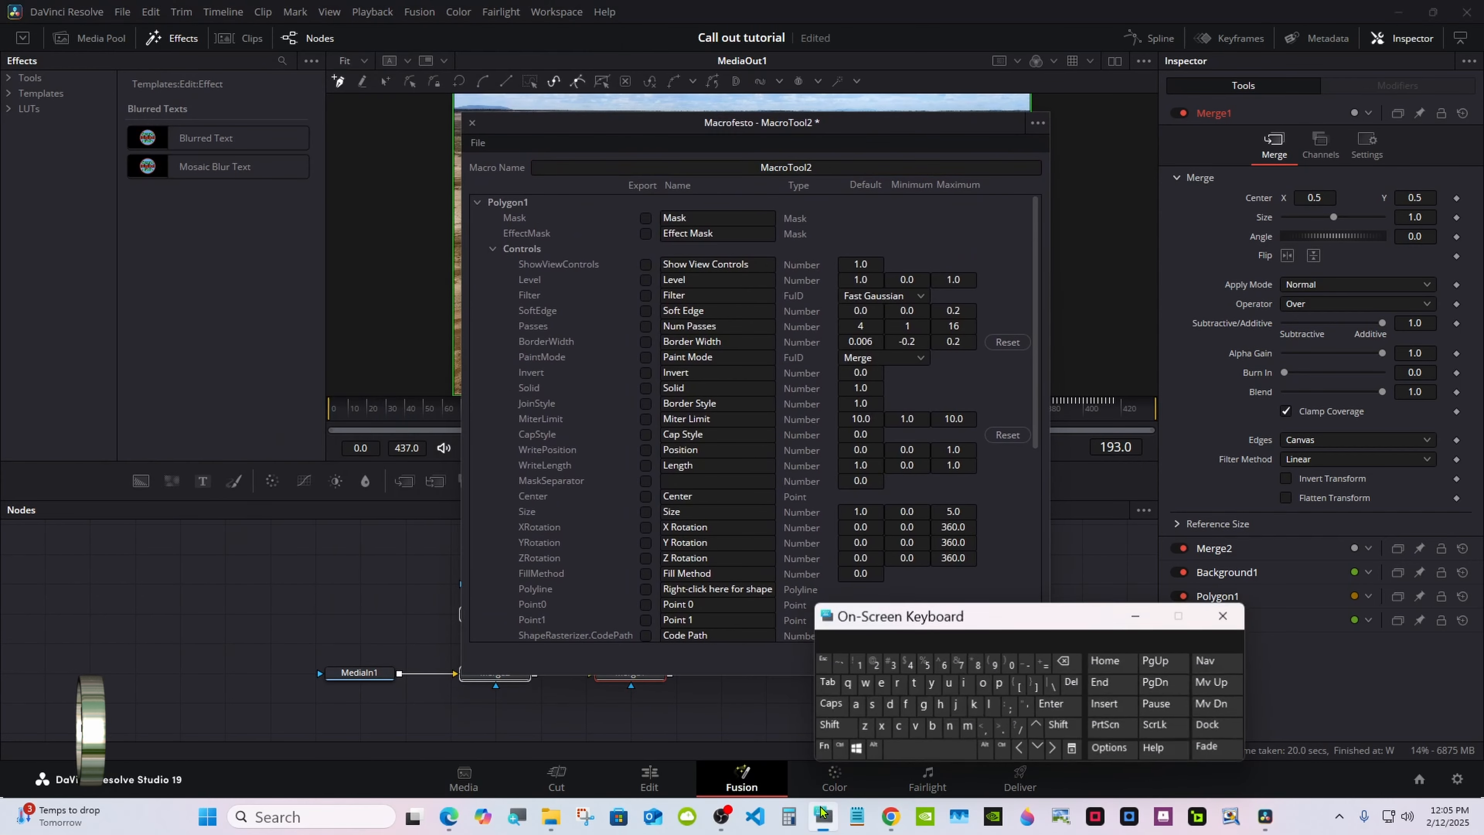
pyautogui.moveTo(876, 628); pyautogui.dragTo(965, 474)
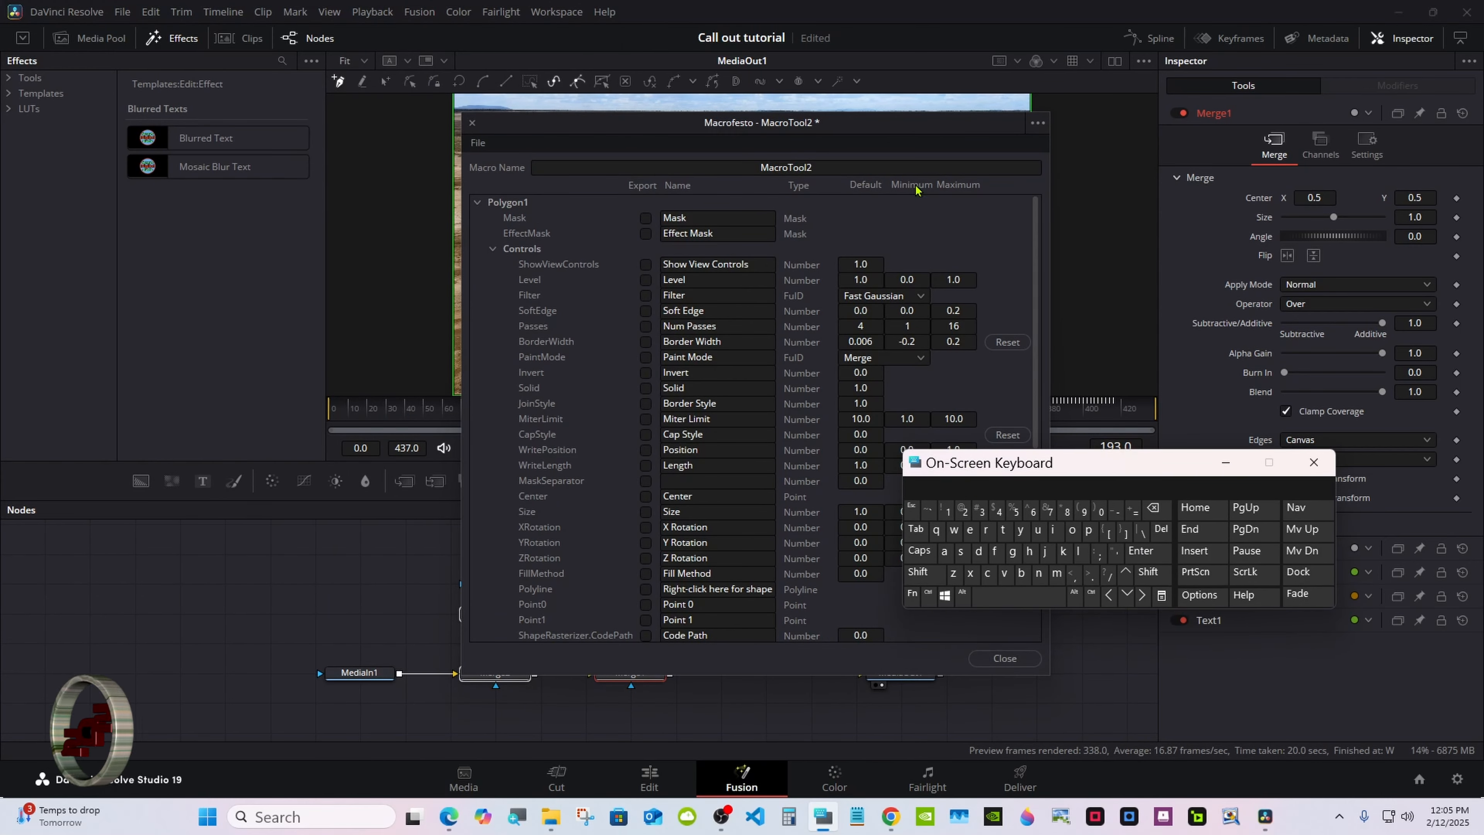
pyautogui.doubleClick(816, 167)
pyautogui.click(1153, 507)
pyautogui.click(923, 571)
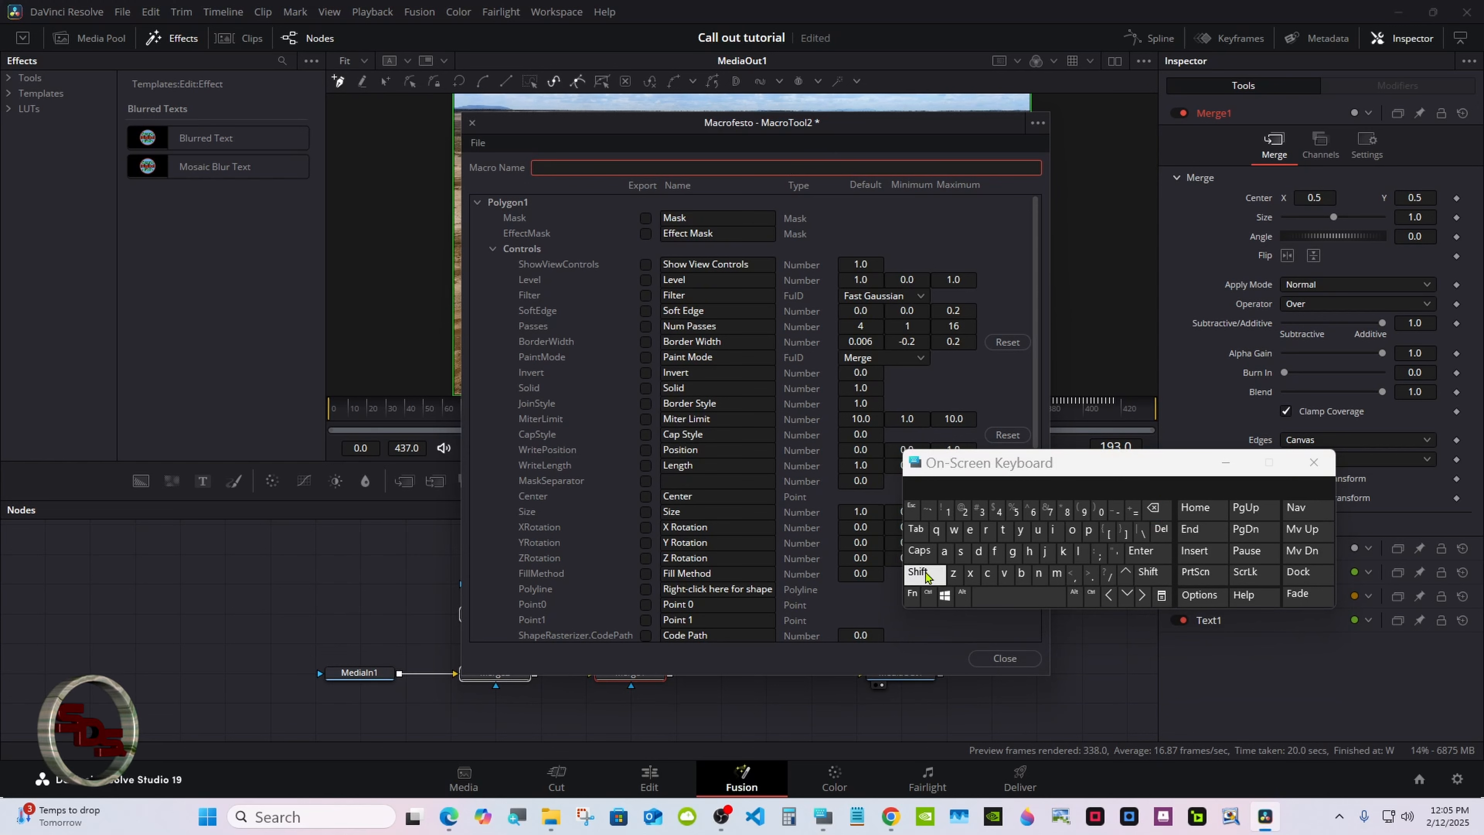
pyautogui.click(987, 573)
pyautogui.click(944, 551)
pyautogui.click(1078, 550)
pyautogui.click(1079, 550)
pyautogui.click(1019, 595)
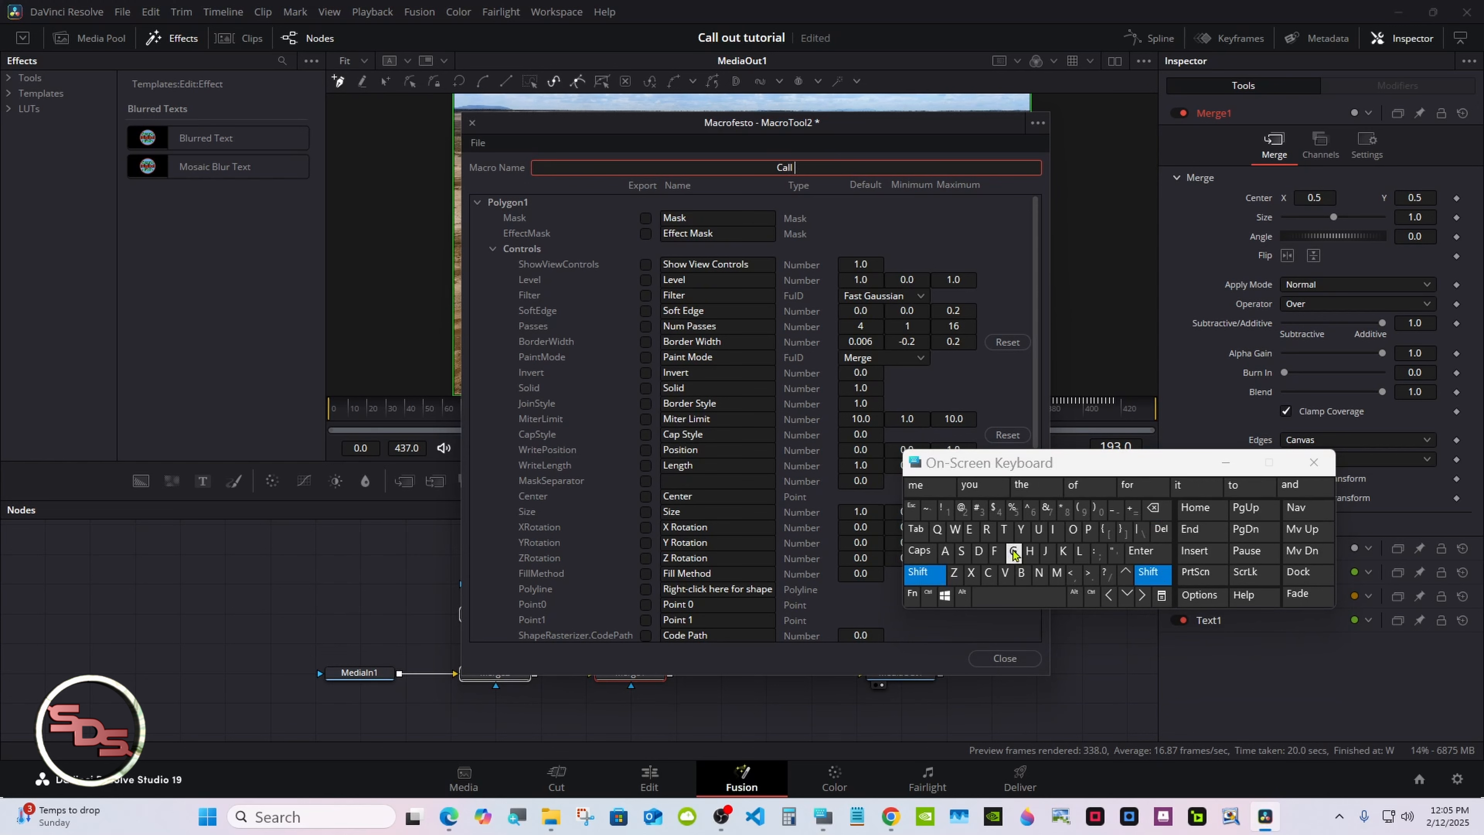
pyautogui.click(1073, 529)
pyautogui.click(1037, 529)
pyautogui.click(1003, 529)
pyautogui.click(1019, 595)
pyautogui.click(923, 572)
pyautogui.click(1003, 529)
pyautogui.click(1038, 529)
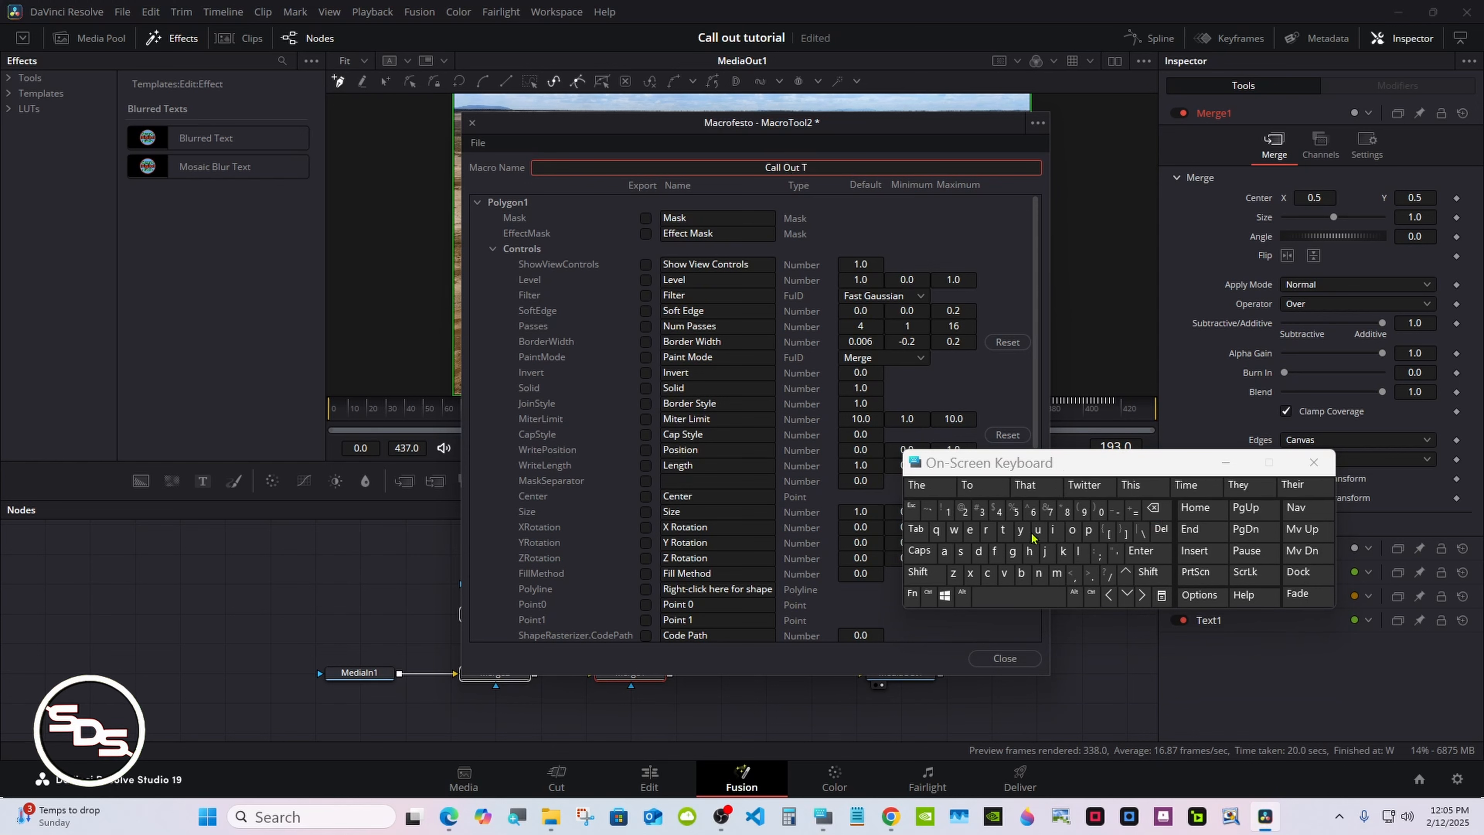
pyautogui.click(1002, 529)
pyautogui.click(924, 486)
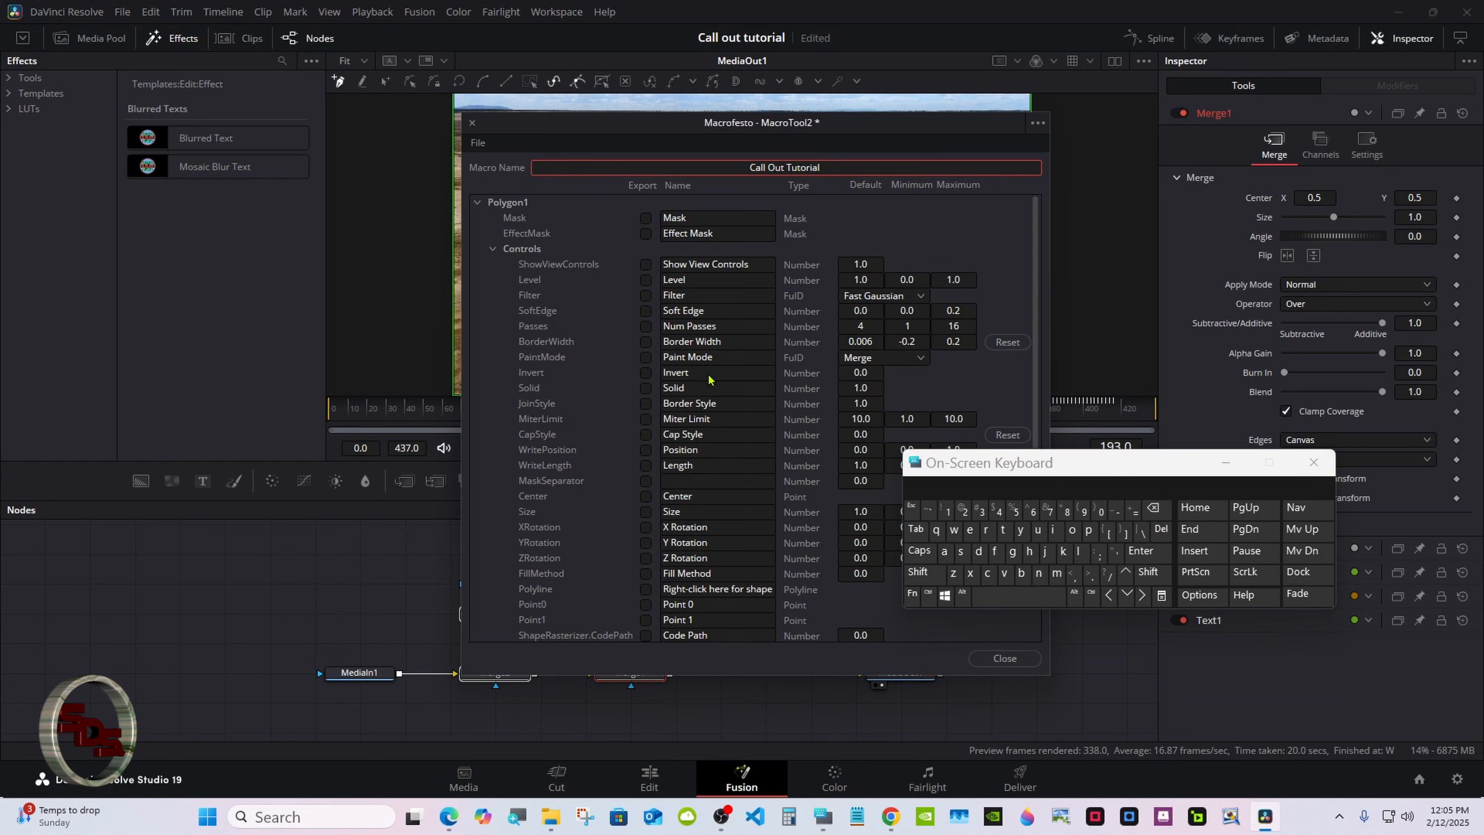
# Save the macro as a group named "Call Out Tutorial.setting" in the Templates > Fusion > My projects folder, then close the macro editor
pyautogui.click(479, 144)
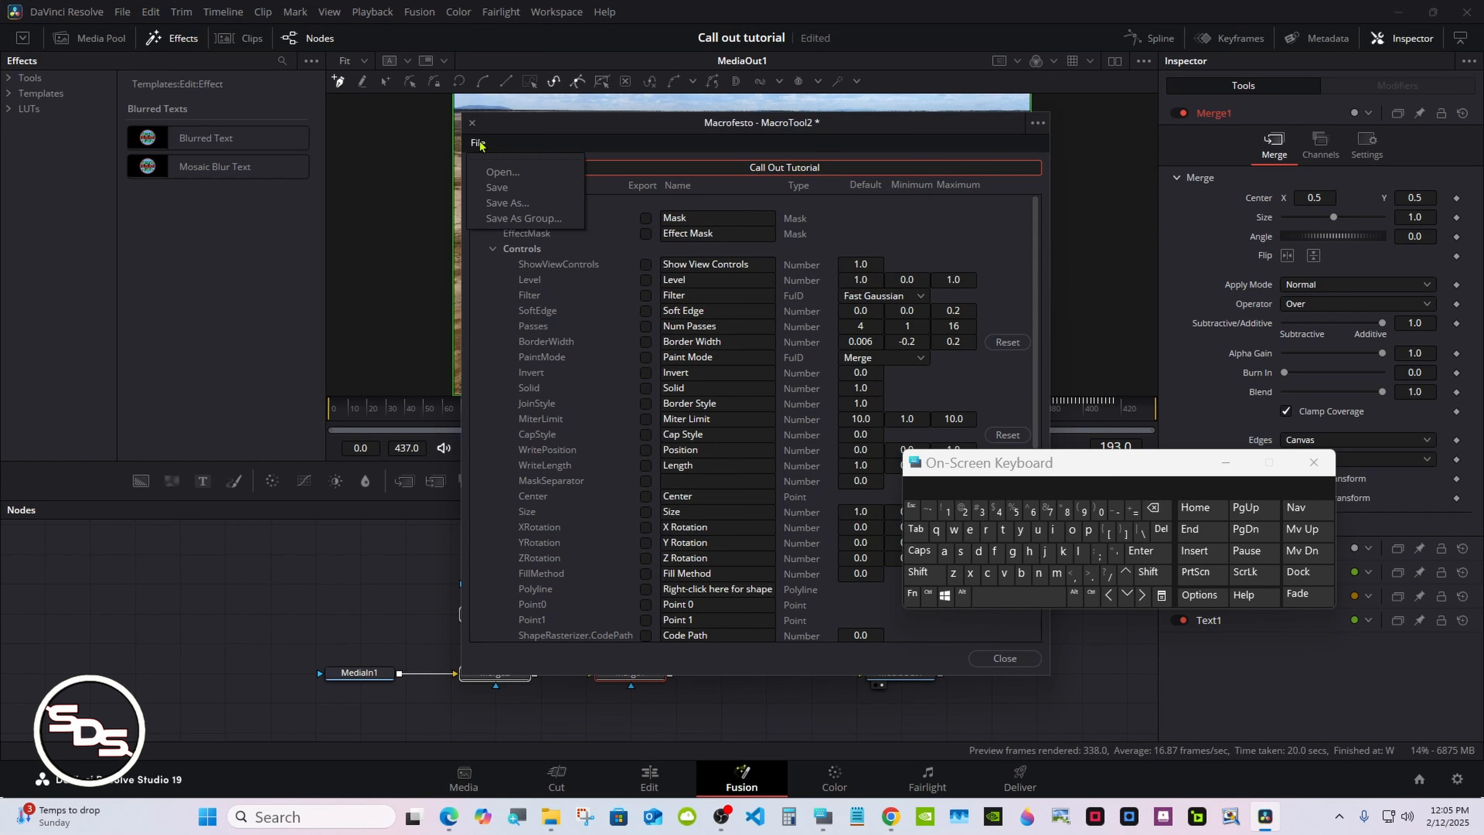
pyautogui.click(536, 219)
pyautogui.moveTo(950, 464); pyautogui.dragTo(1097, 442)
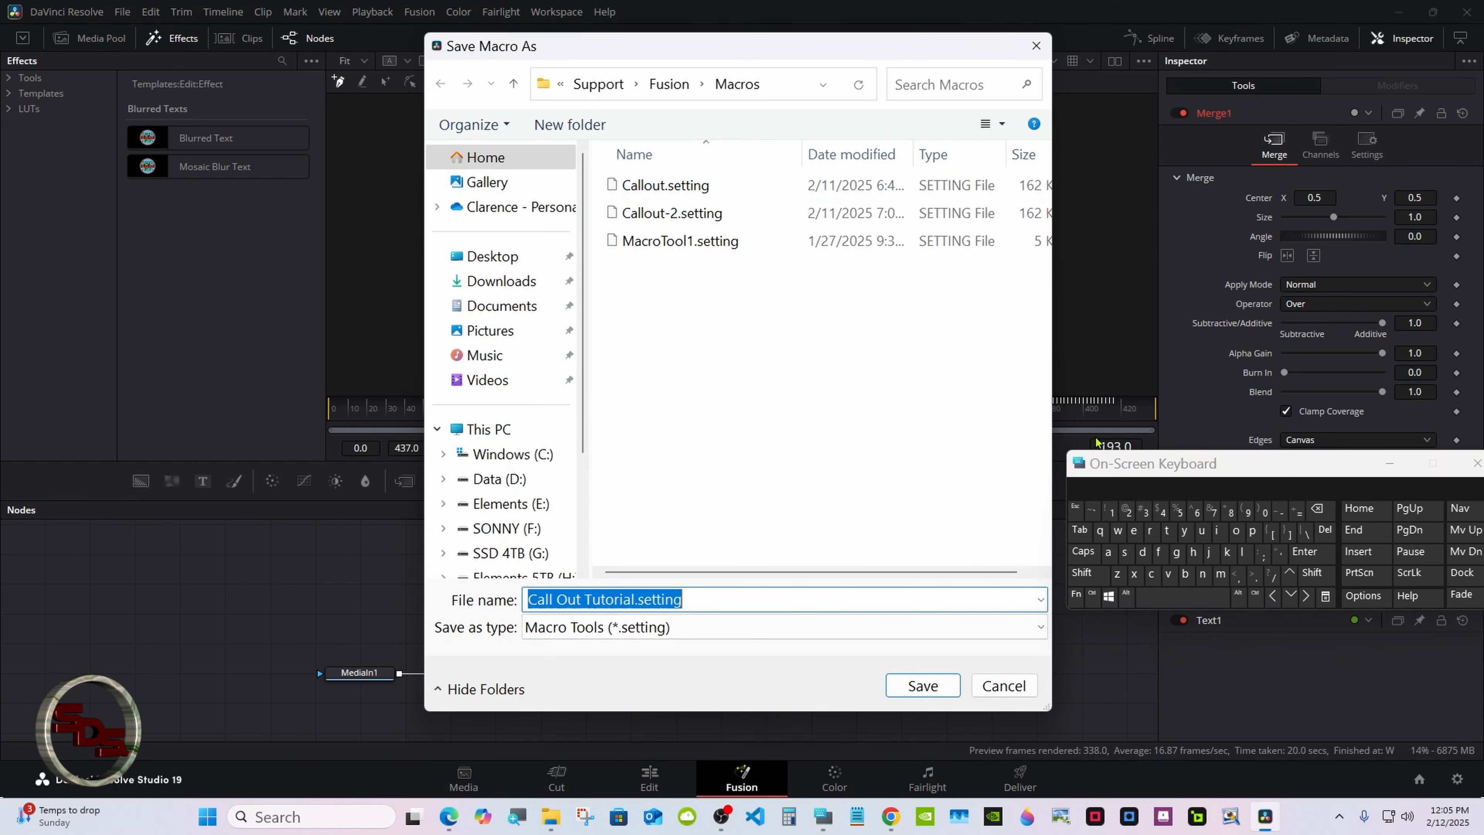
pyautogui.click(682, 91)
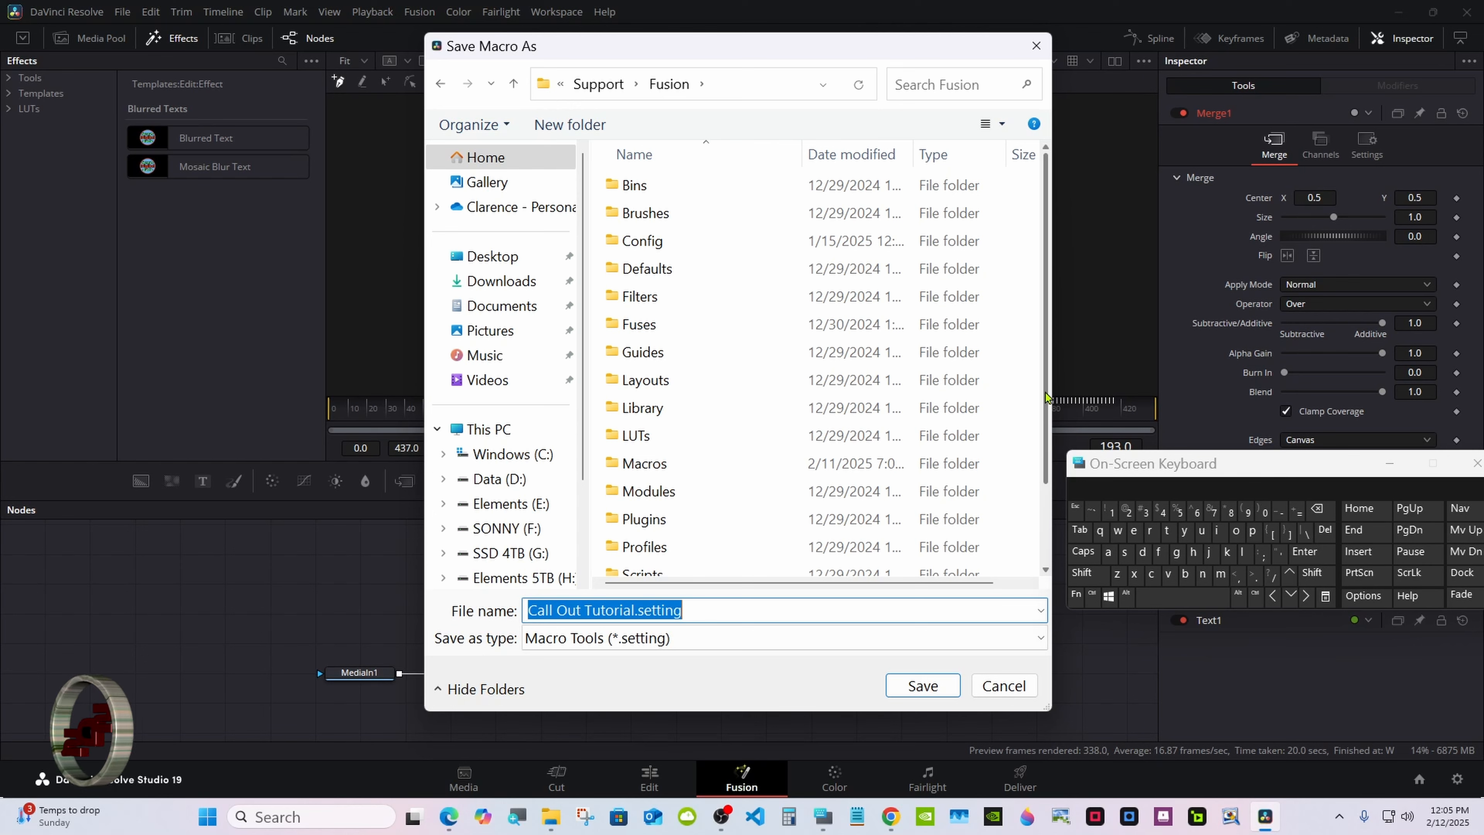
pyautogui.scroll(-2, 1047, 374)
pyautogui.doubleClick(761, 562)
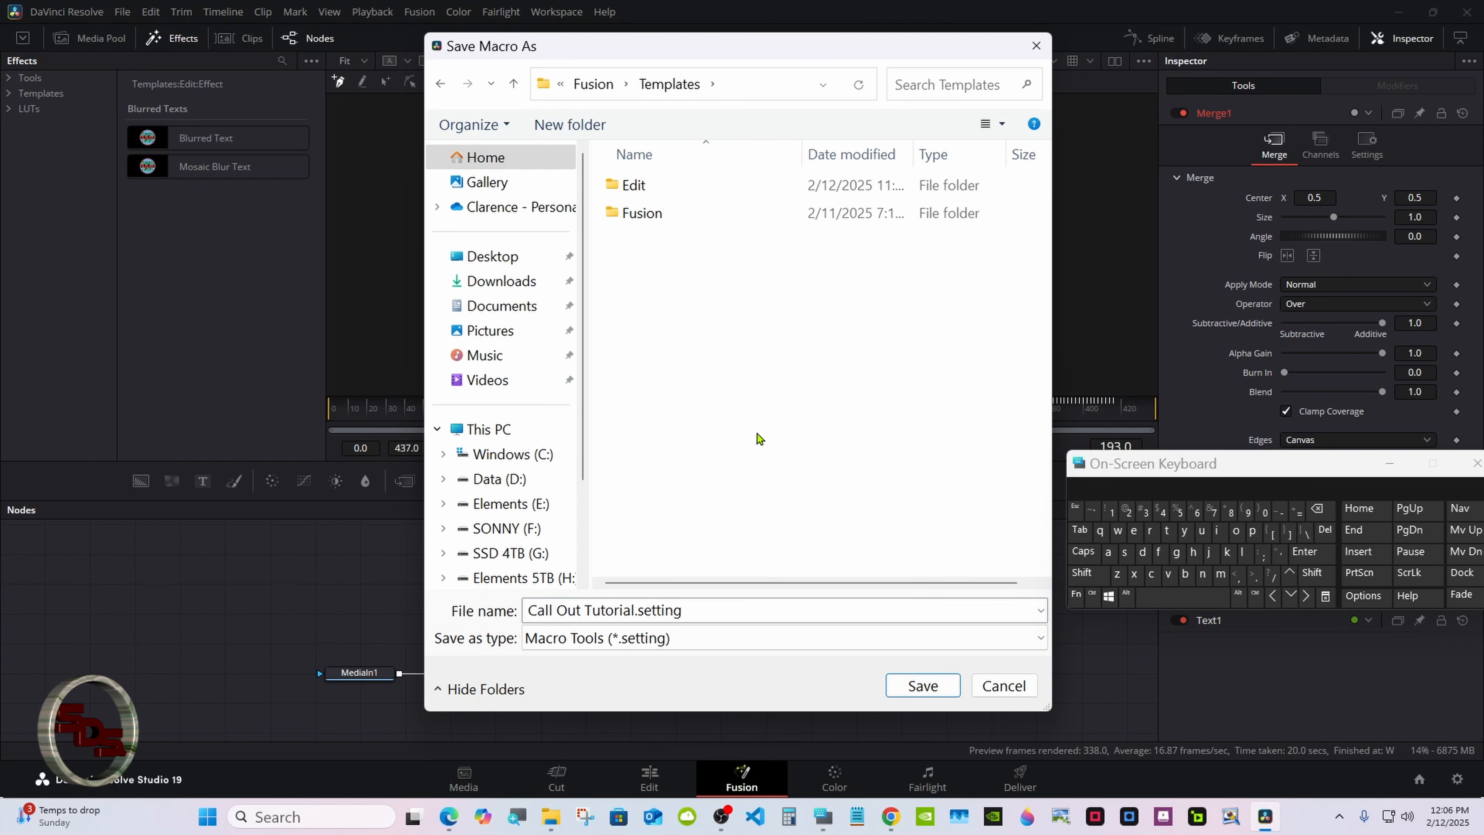
pyautogui.doubleClick(709, 209)
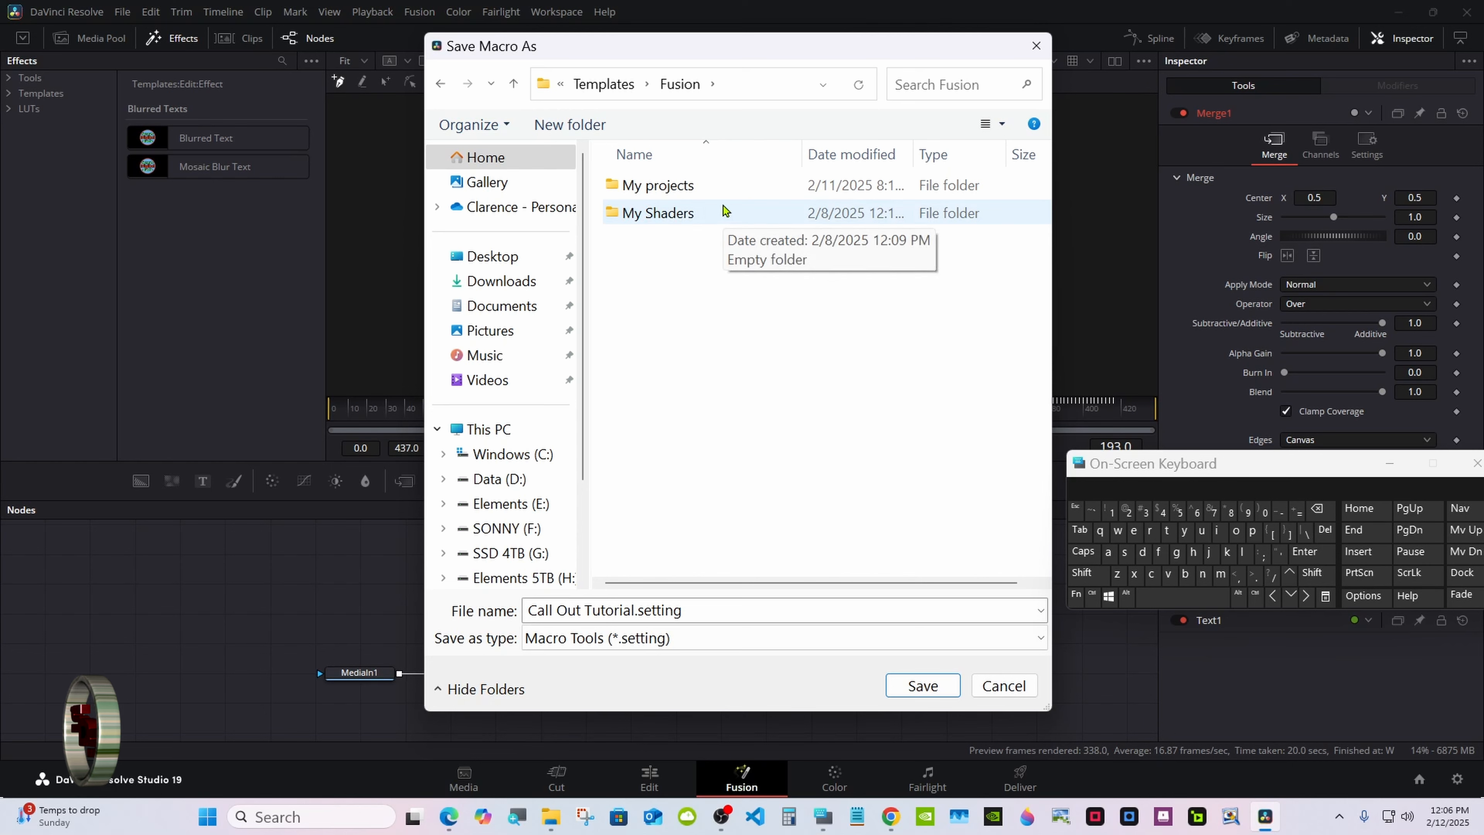
pyautogui.doubleClick(722, 188)
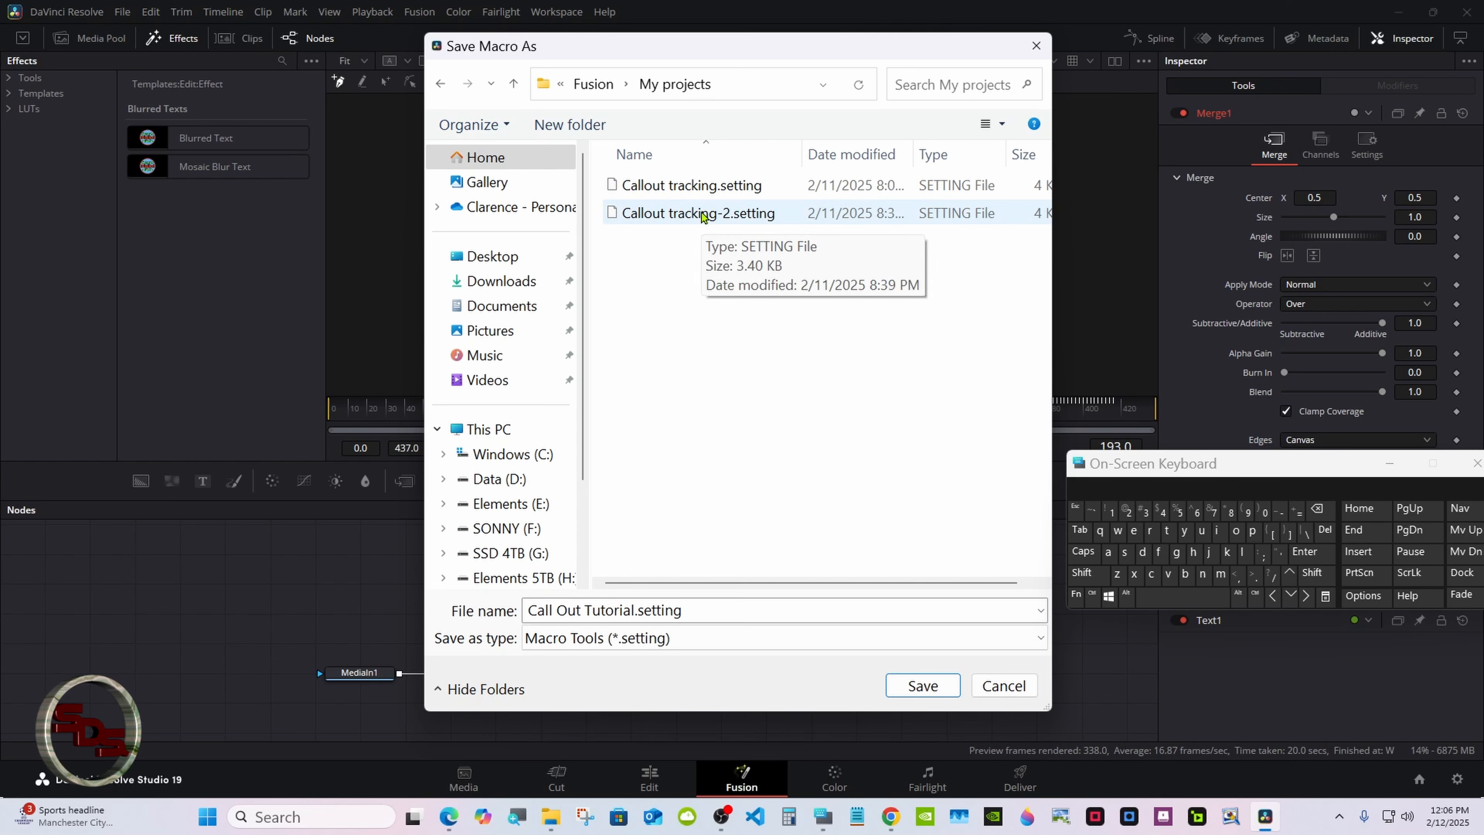
pyautogui.click(904, 688)
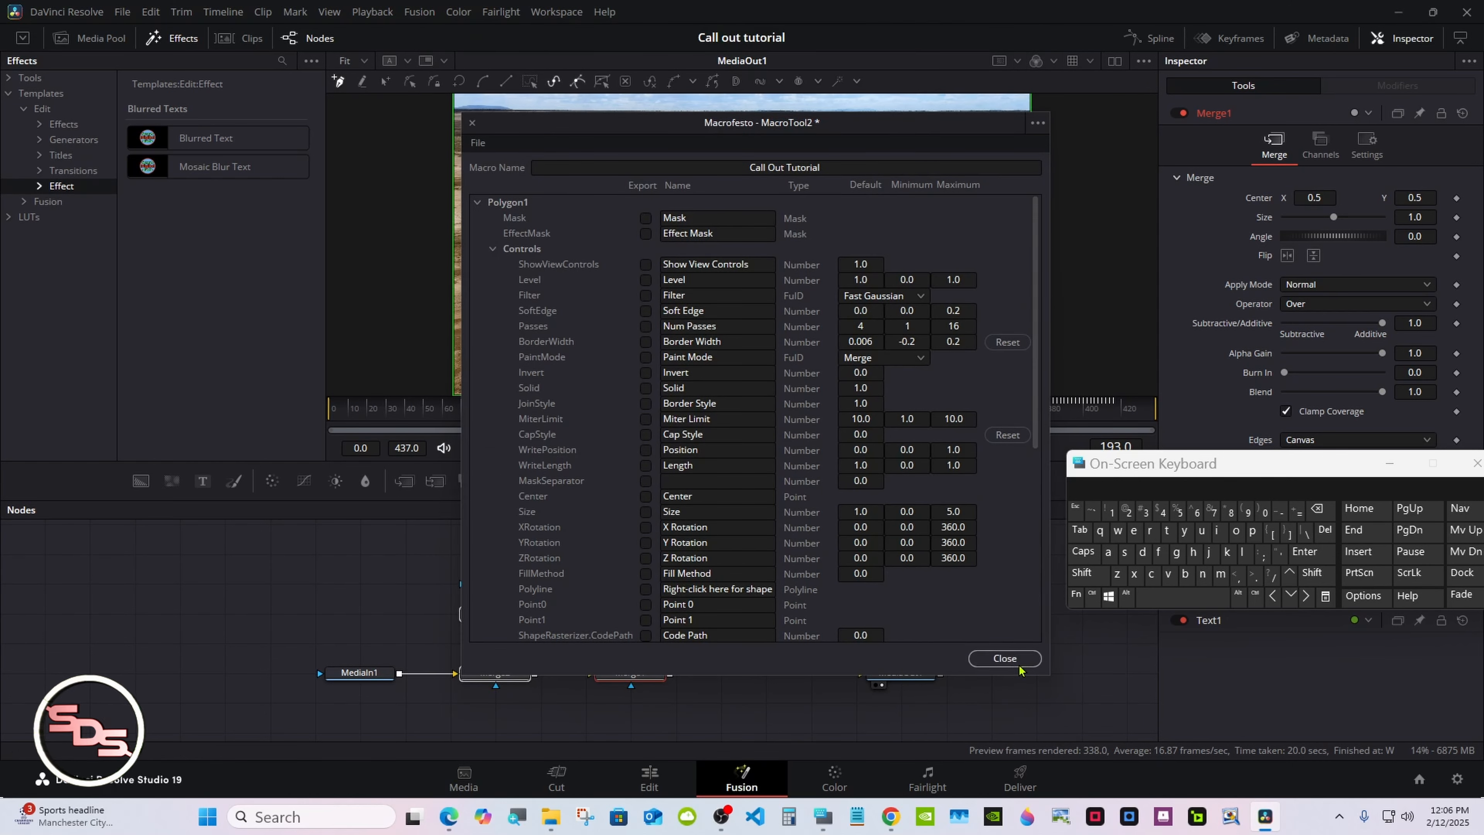
pyautogui.click(1016, 663)
# Select the polygon, background, text and both merge nodes and delete them from the node graph
pyautogui.click(841, 681)
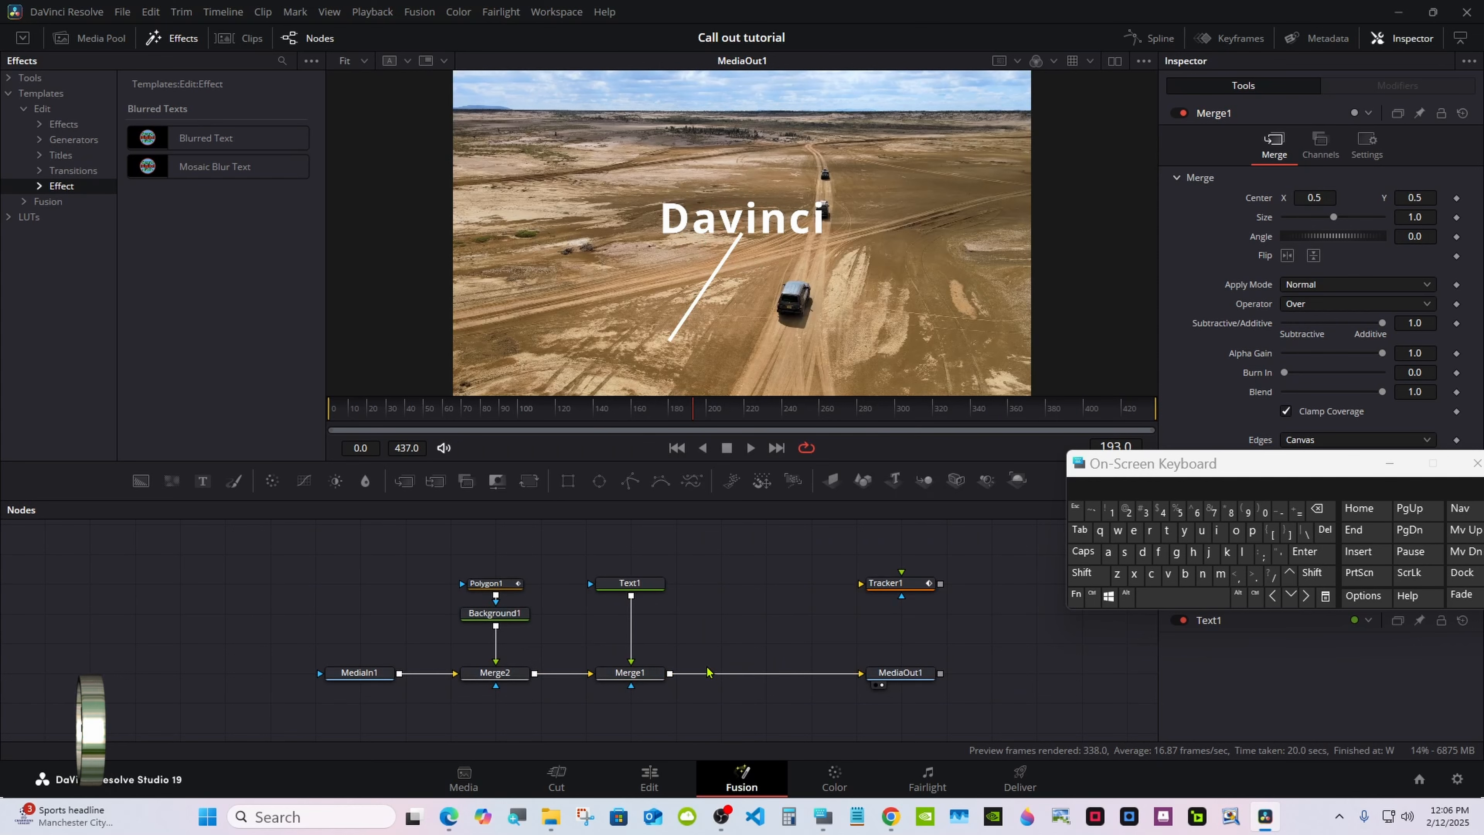
pyautogui.moveTo(692, 502); pyautogui.dragTo(690, 484)
pyautogui.click(1389, 463)
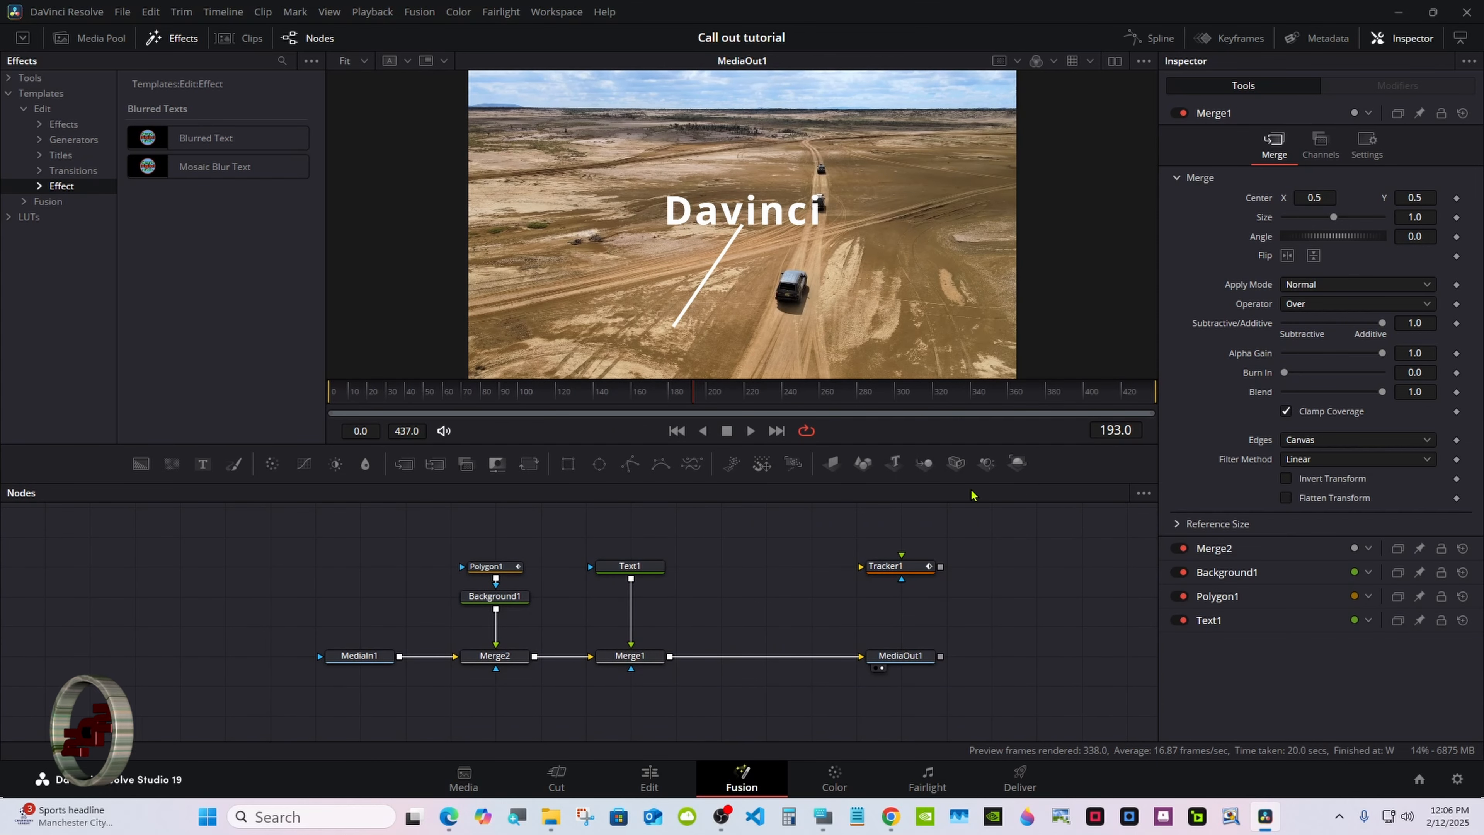
pyautogui.scroll(2, 502, 526)
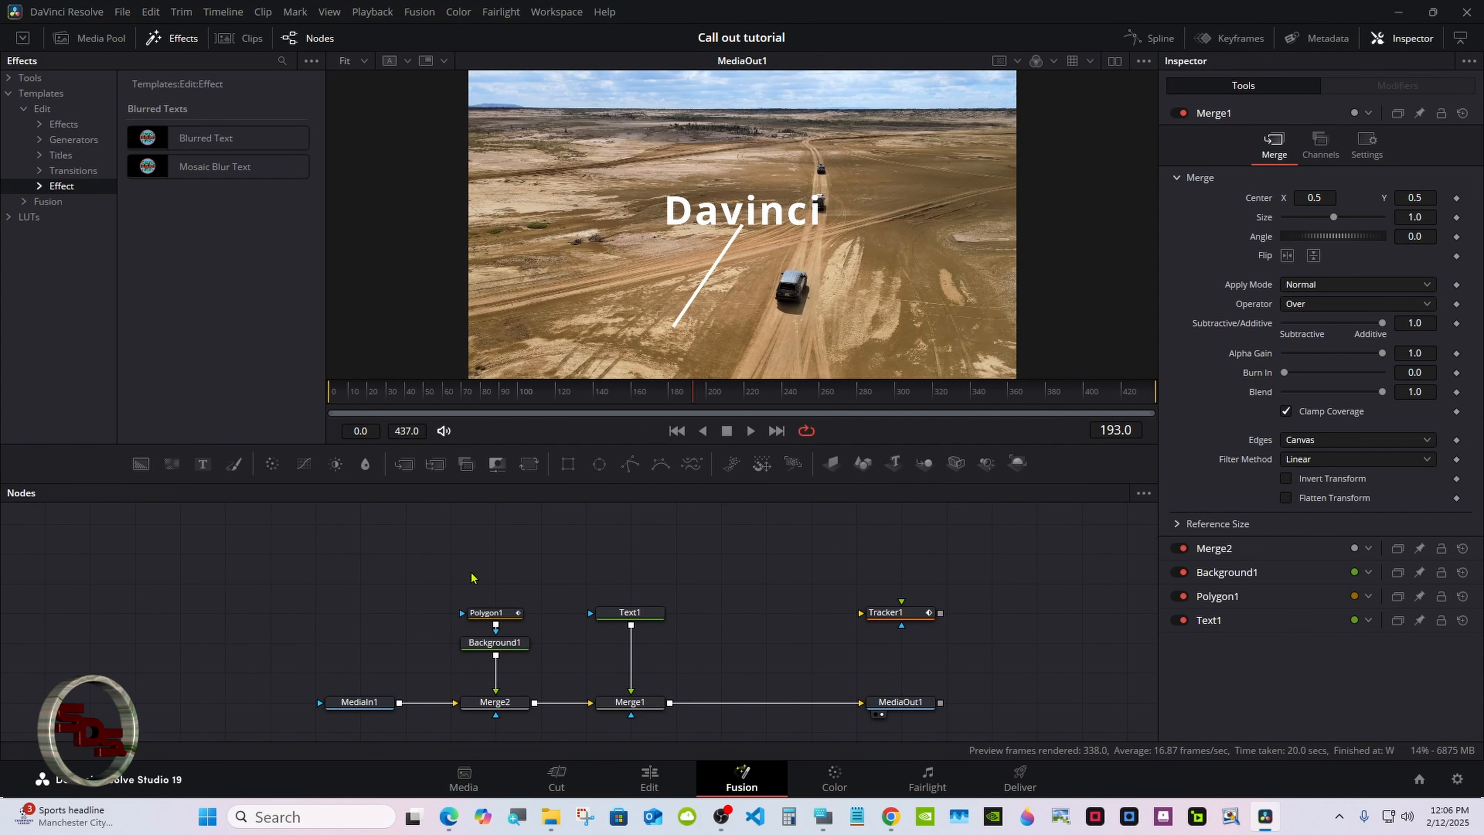
pyautogui.moveTo(471, 573); pyautogui.dragTo(637, 712)
pyautogui.rightClick(637, 712)
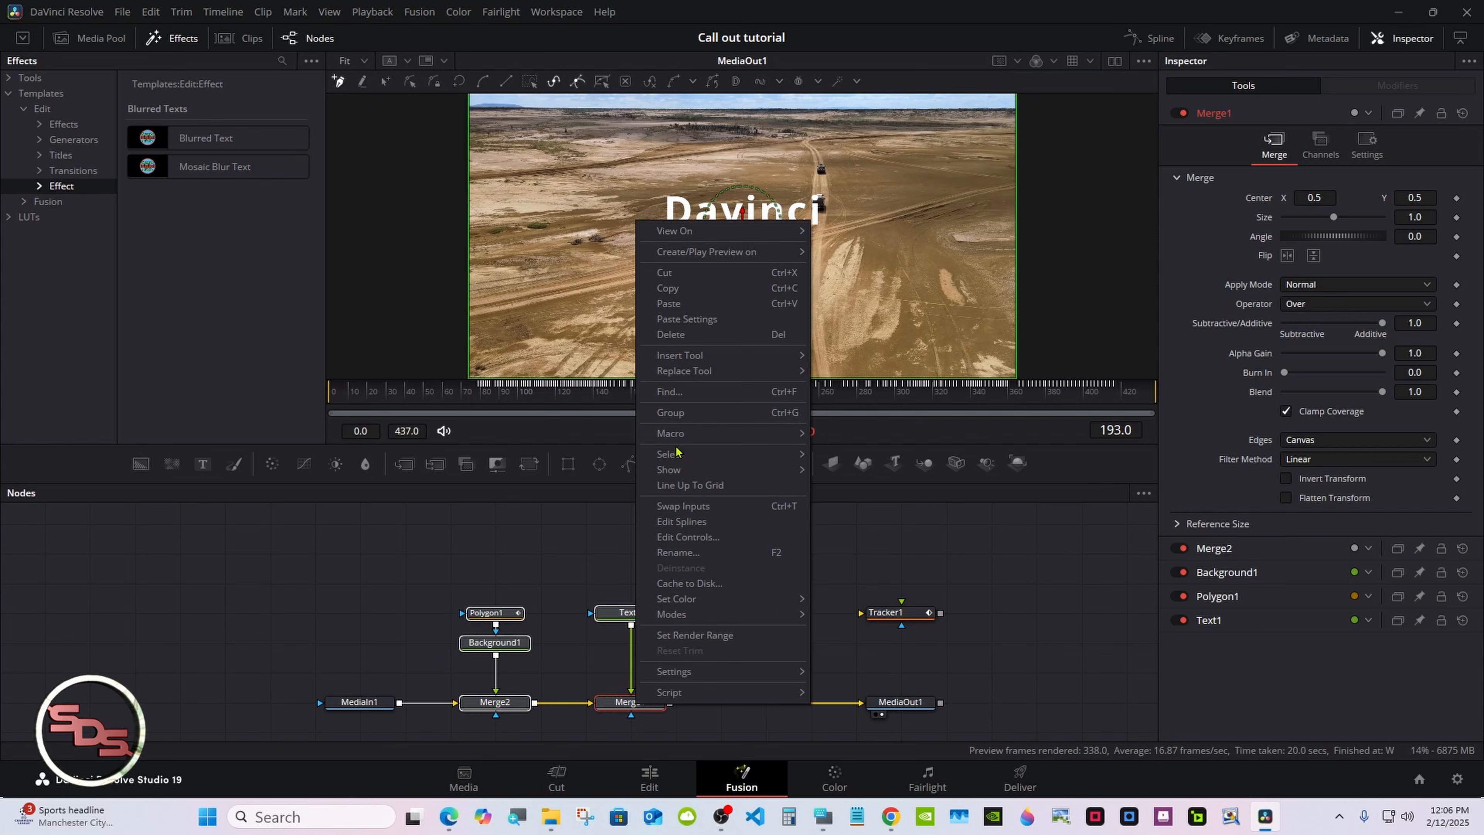
pyautogui.click(678, 335)
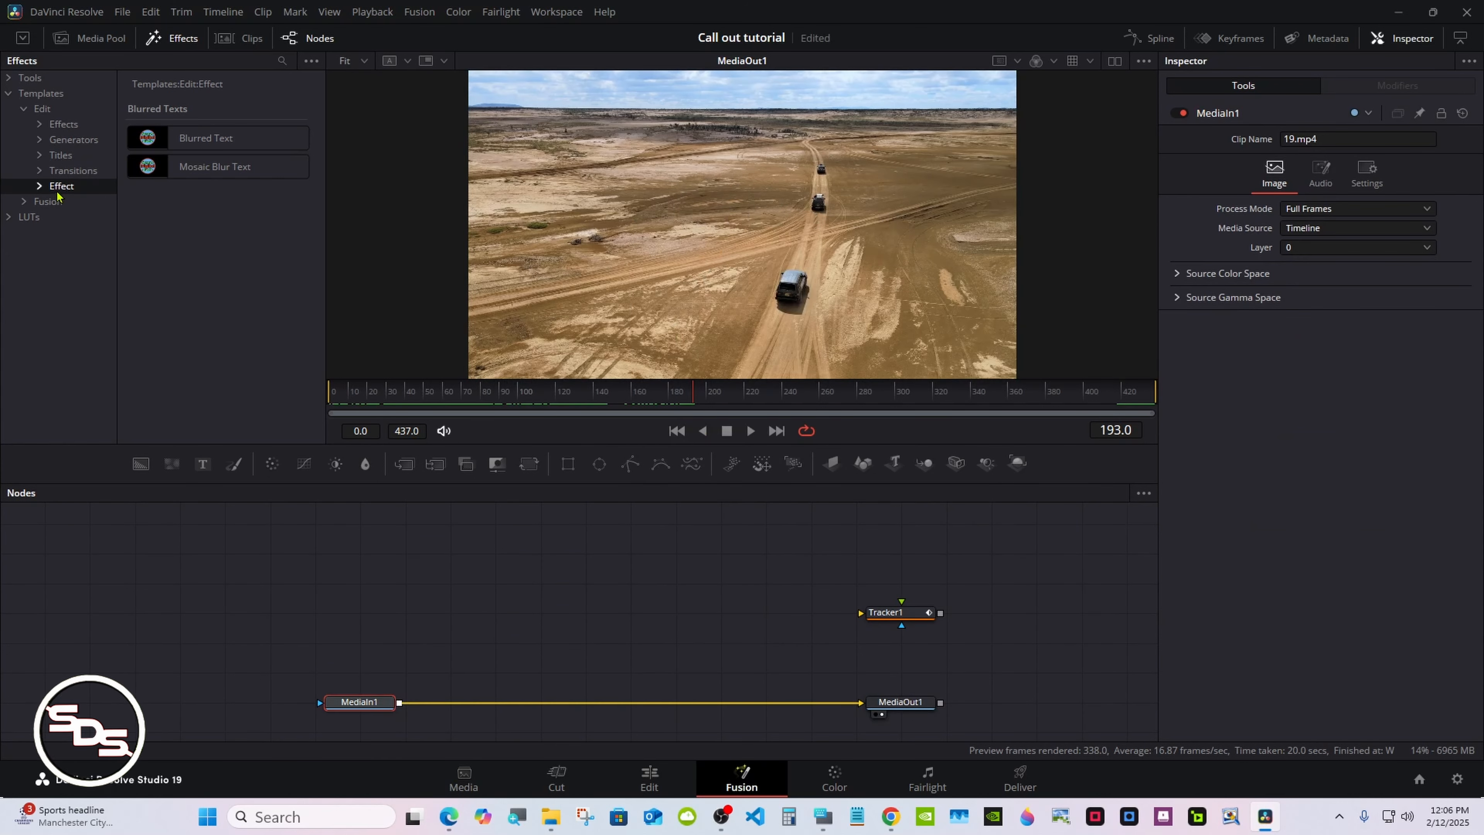
# Add the Call Out Tutorial template from the Fusion My projects templates into the node graph
pyautogui.click(39, 185)
pyautogui.click(169, 41)
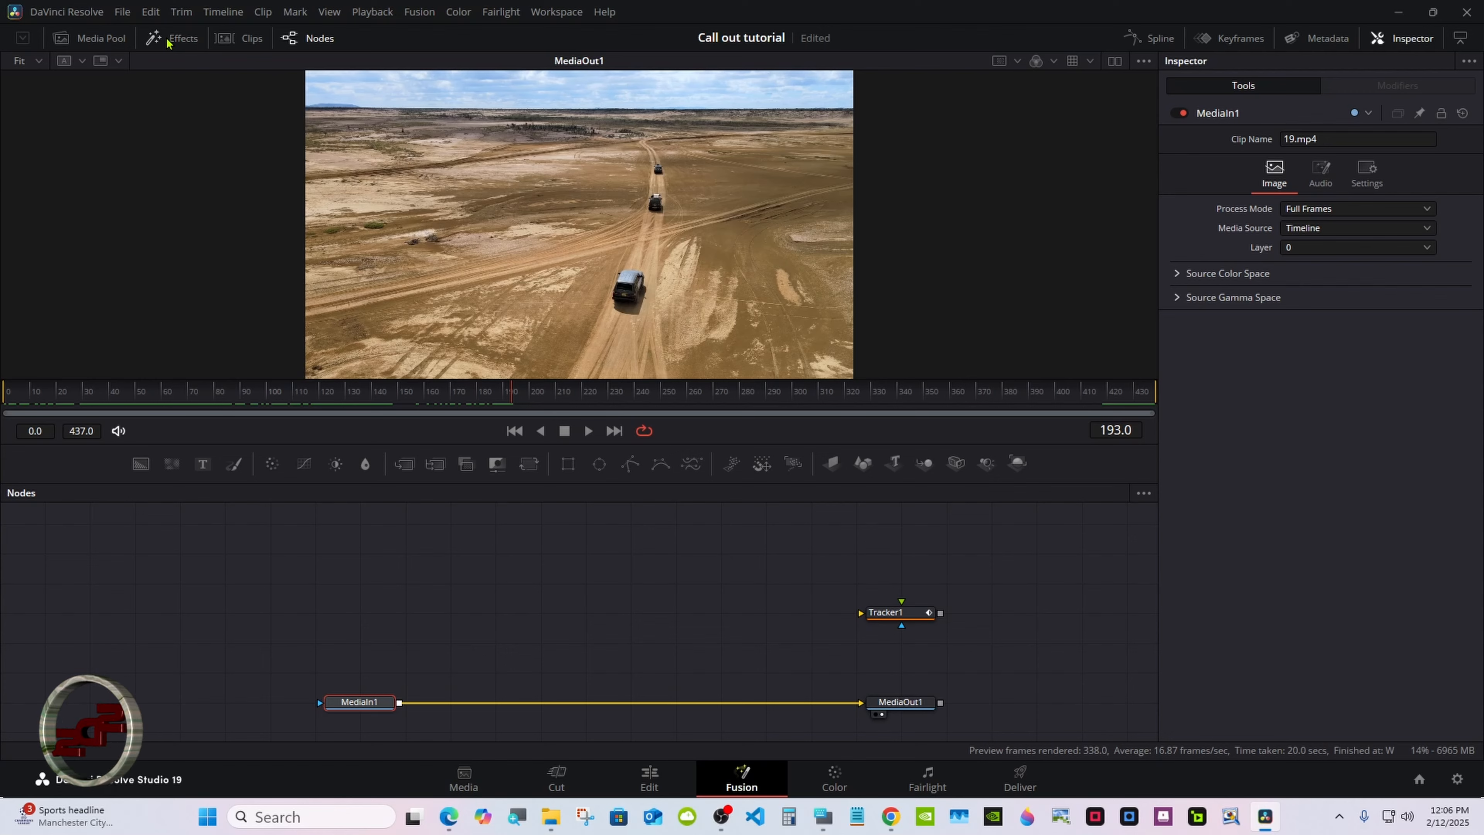
pyautogui.click(168, 41)
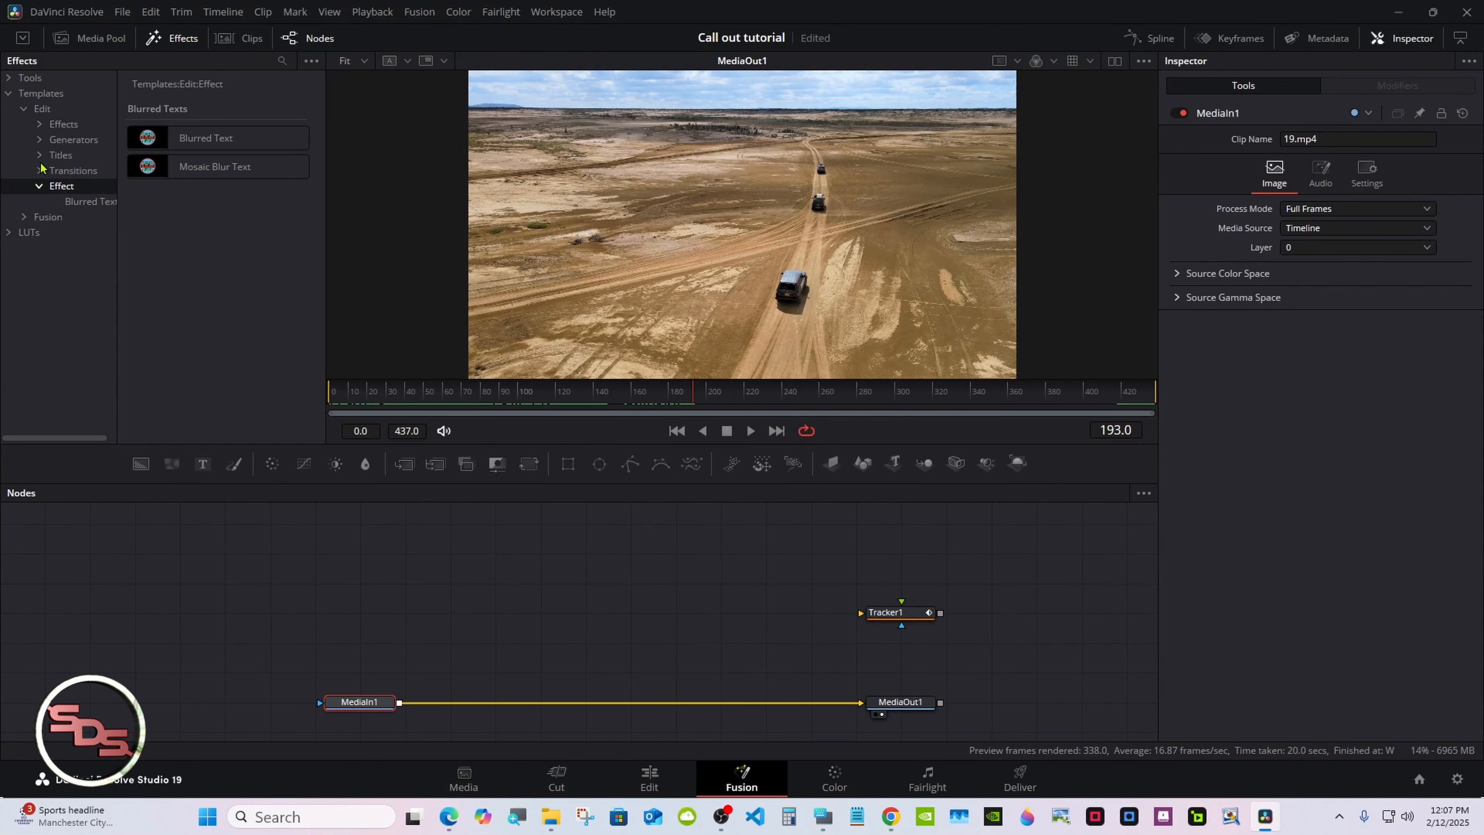
pyautogui.click(23, 109)
pyautogui.click(24, 124)
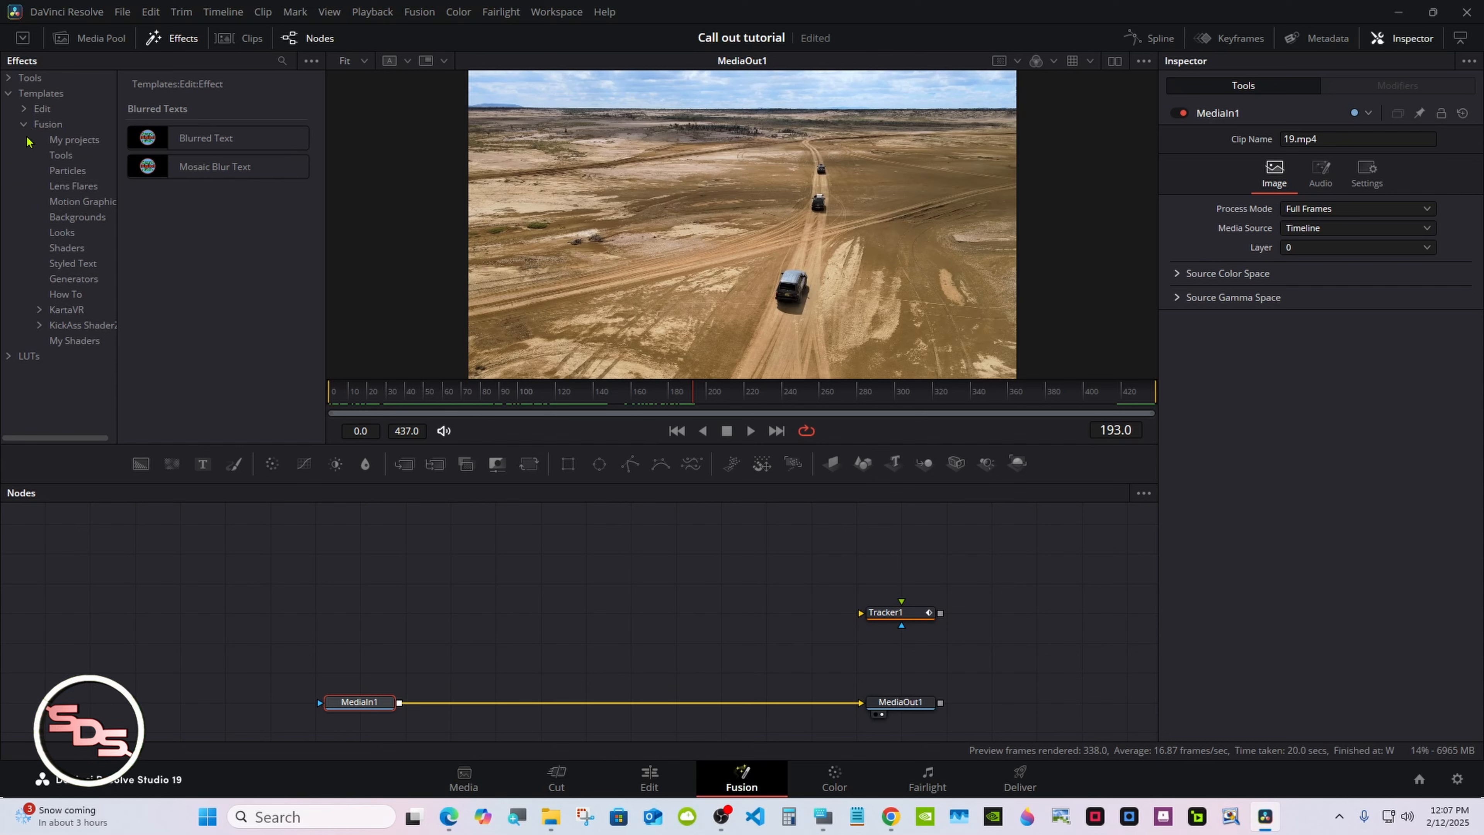
pyautogui.moveTo(115, 239); pyautogui.dragTo(142, 229)
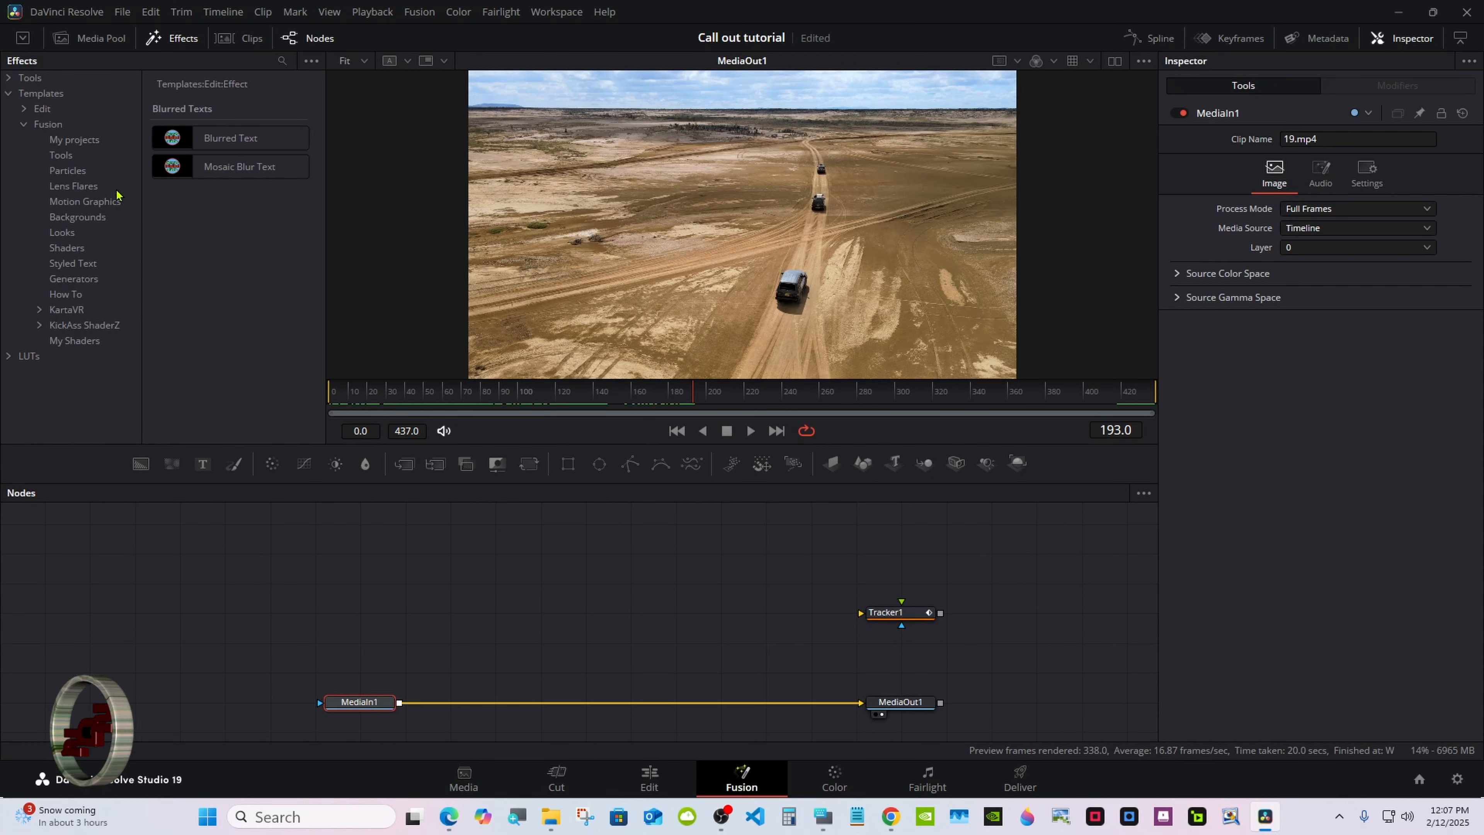
pyautogui.click(86, 141)
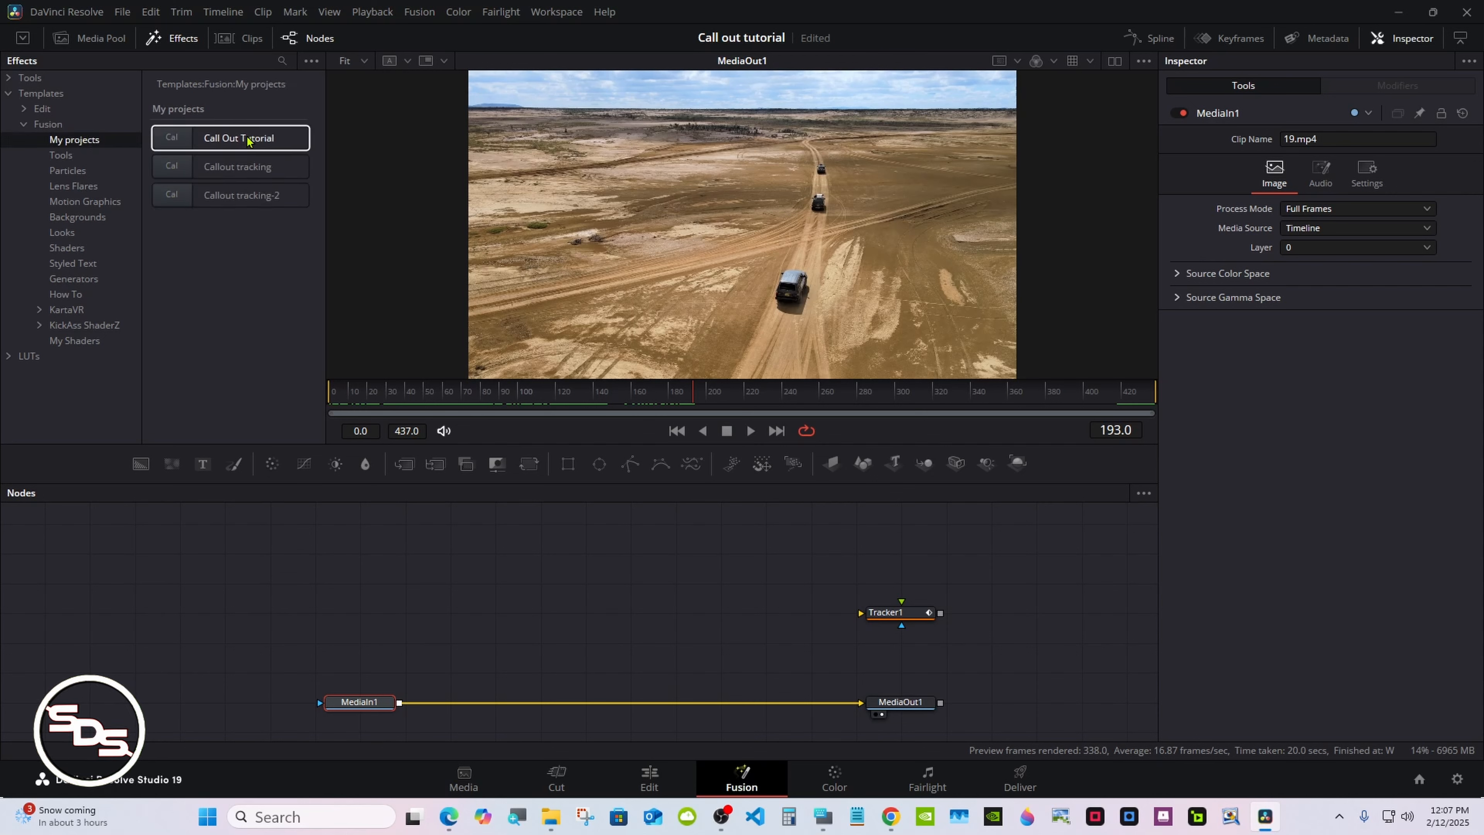
pyautogui.moveTo(248, 140); pyautogui.dragTo(584, 646)
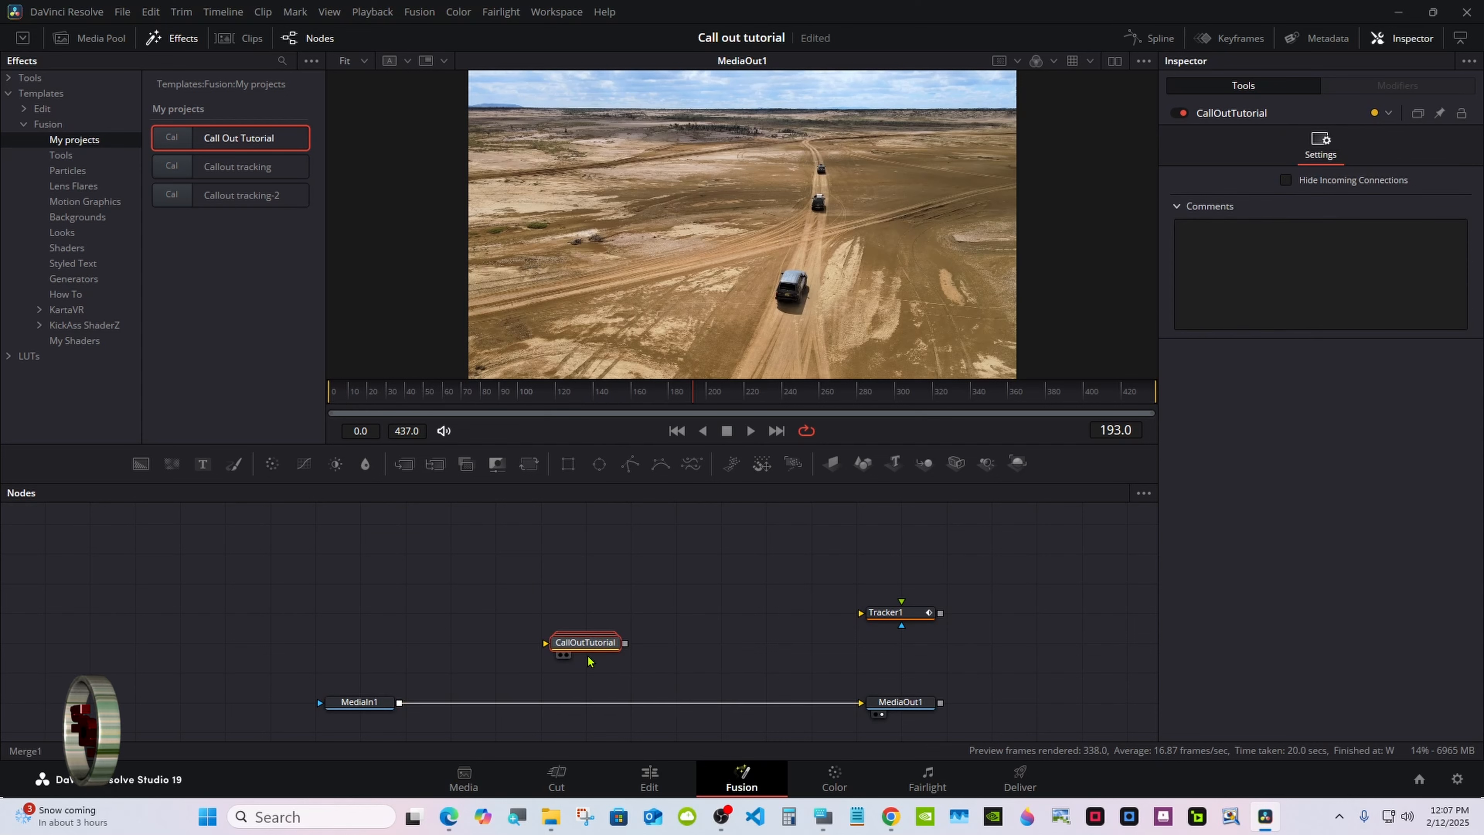
# Ungroup the CallOutTutorial macro node
pyautogui.rightClick(588, 659)
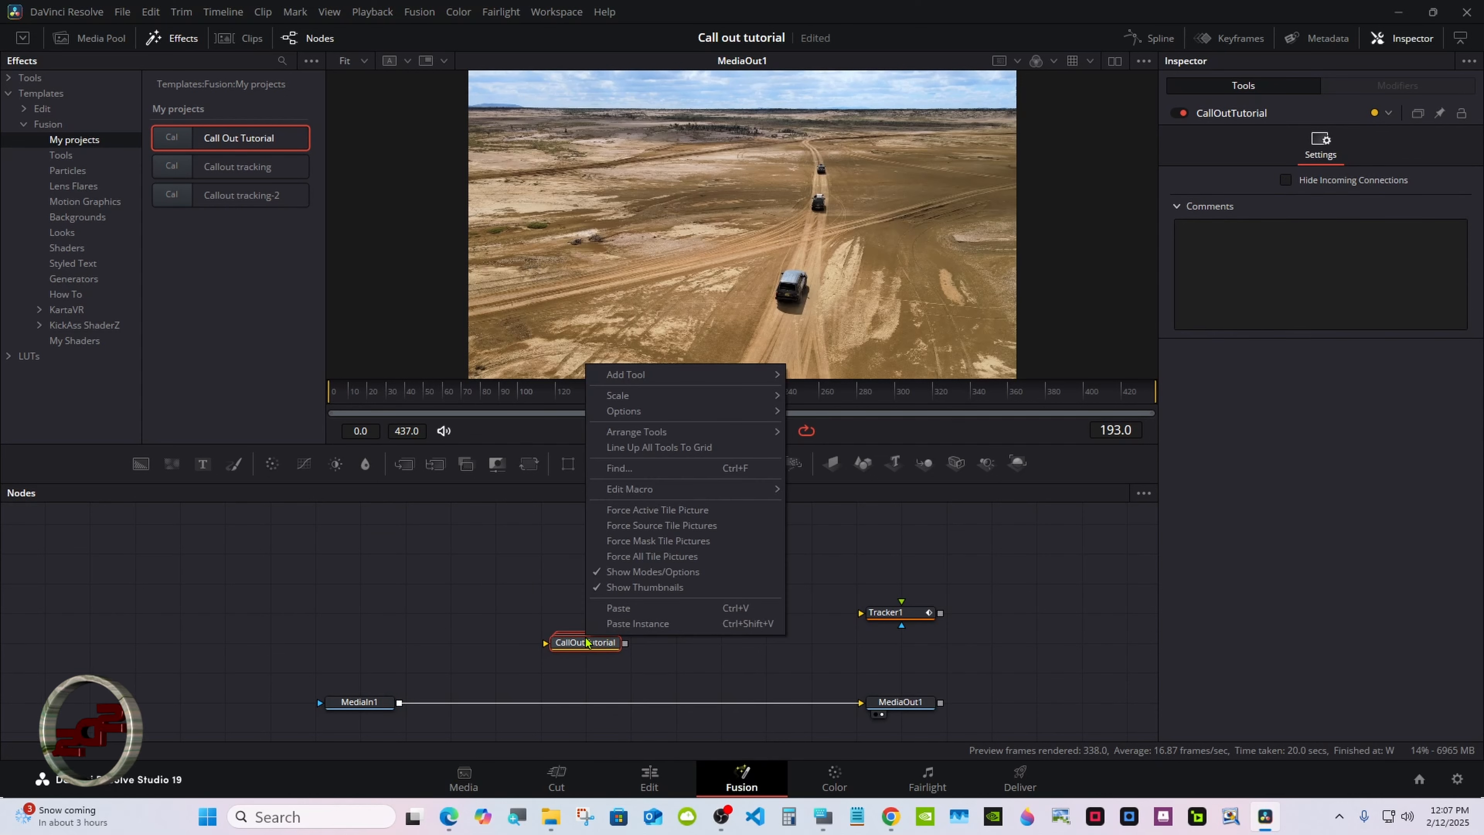
pyautogui.click(595, 653)
pyautogui.rightClick(594, 653)
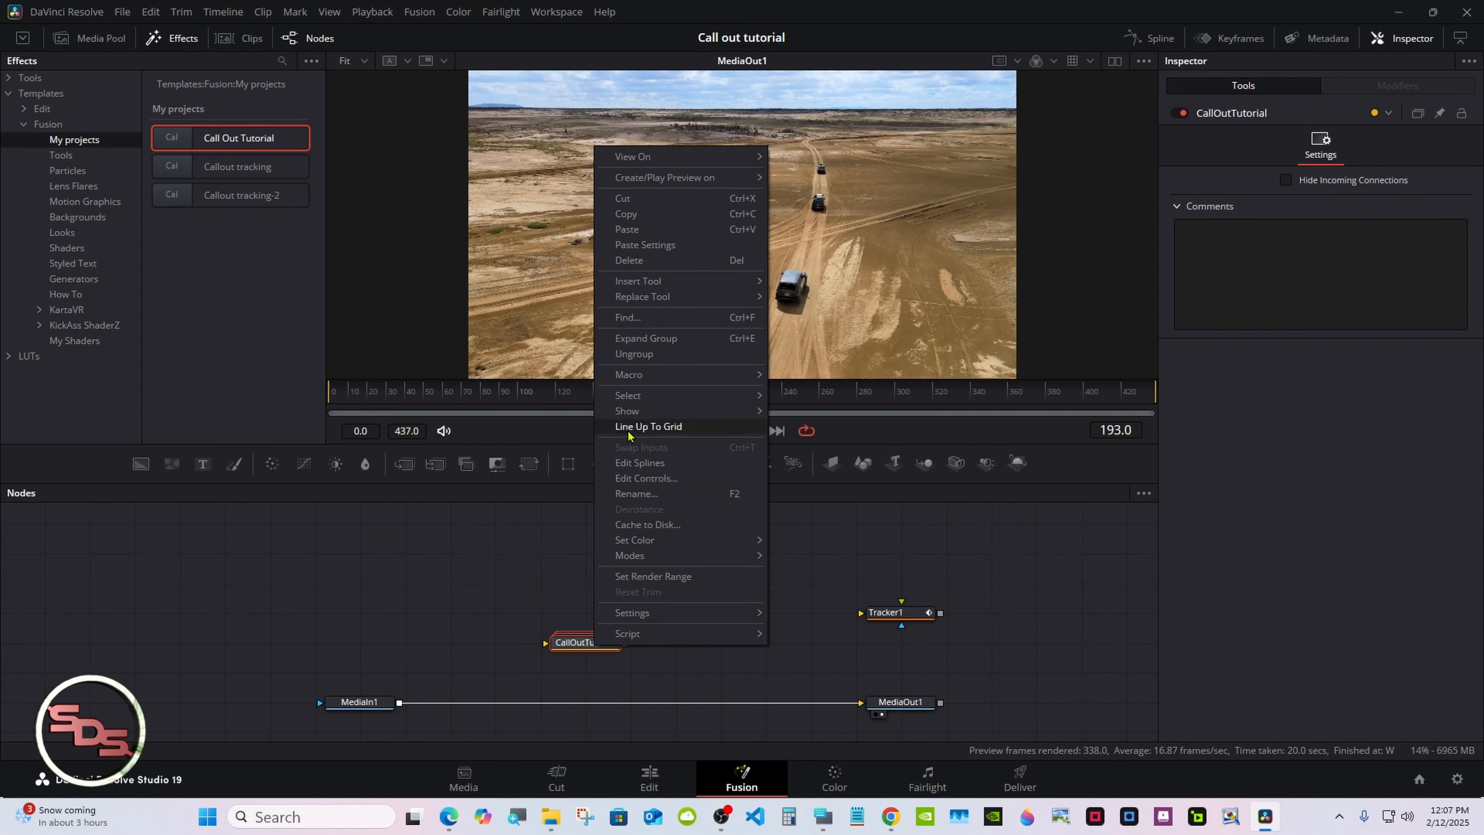
pyautogui.click(640, 353)
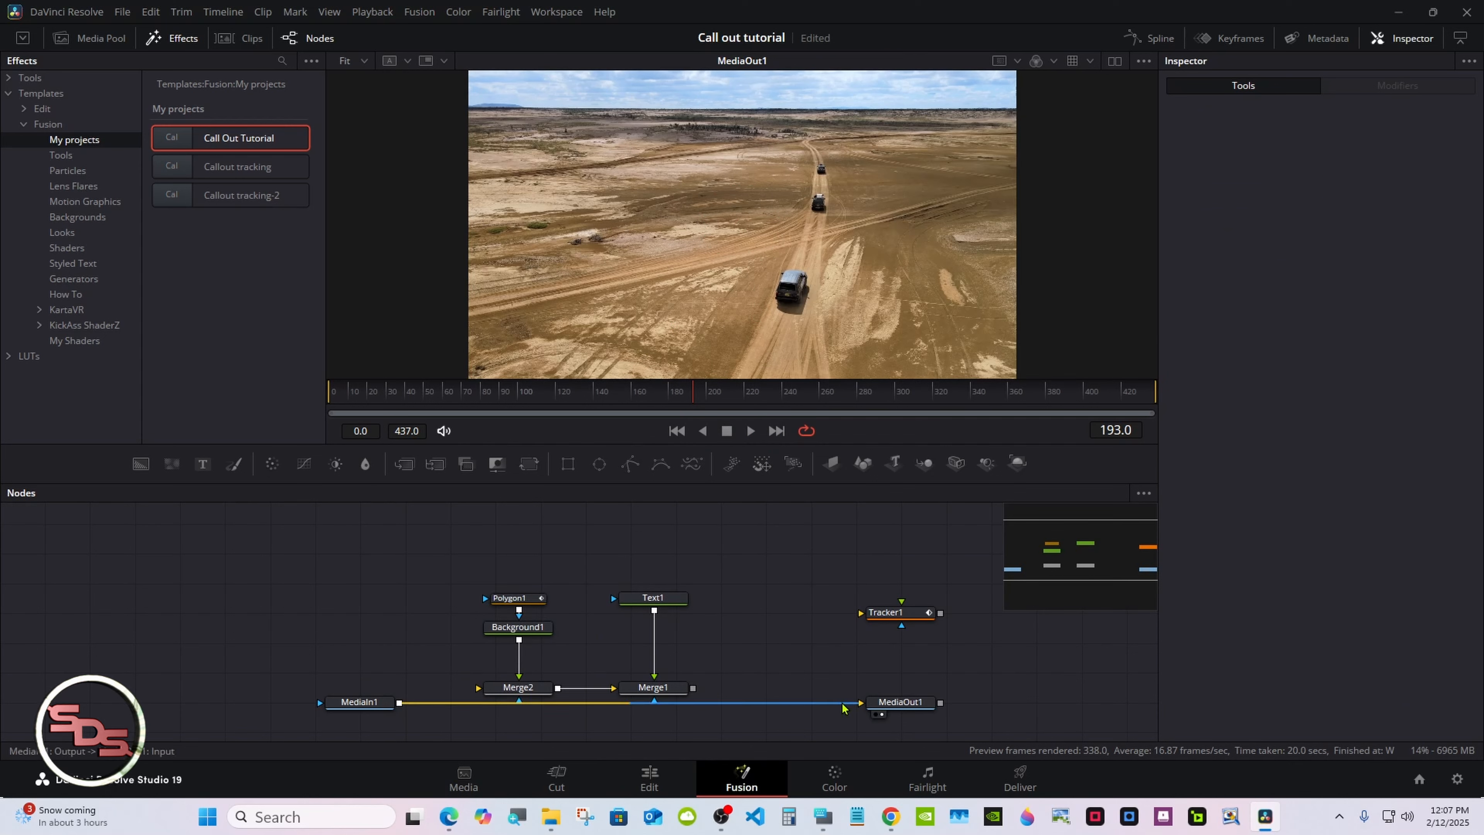
# Connect the ungrouped merge nodes between MediaIn1 and MediaOut1 so the callout shows over the footage
pyautogui.moveTo(853, 702); pyautogui.dragTo(508, 693)
pyautogui.moveTo(693, 688); pyautogui.dragTo(860, 702)
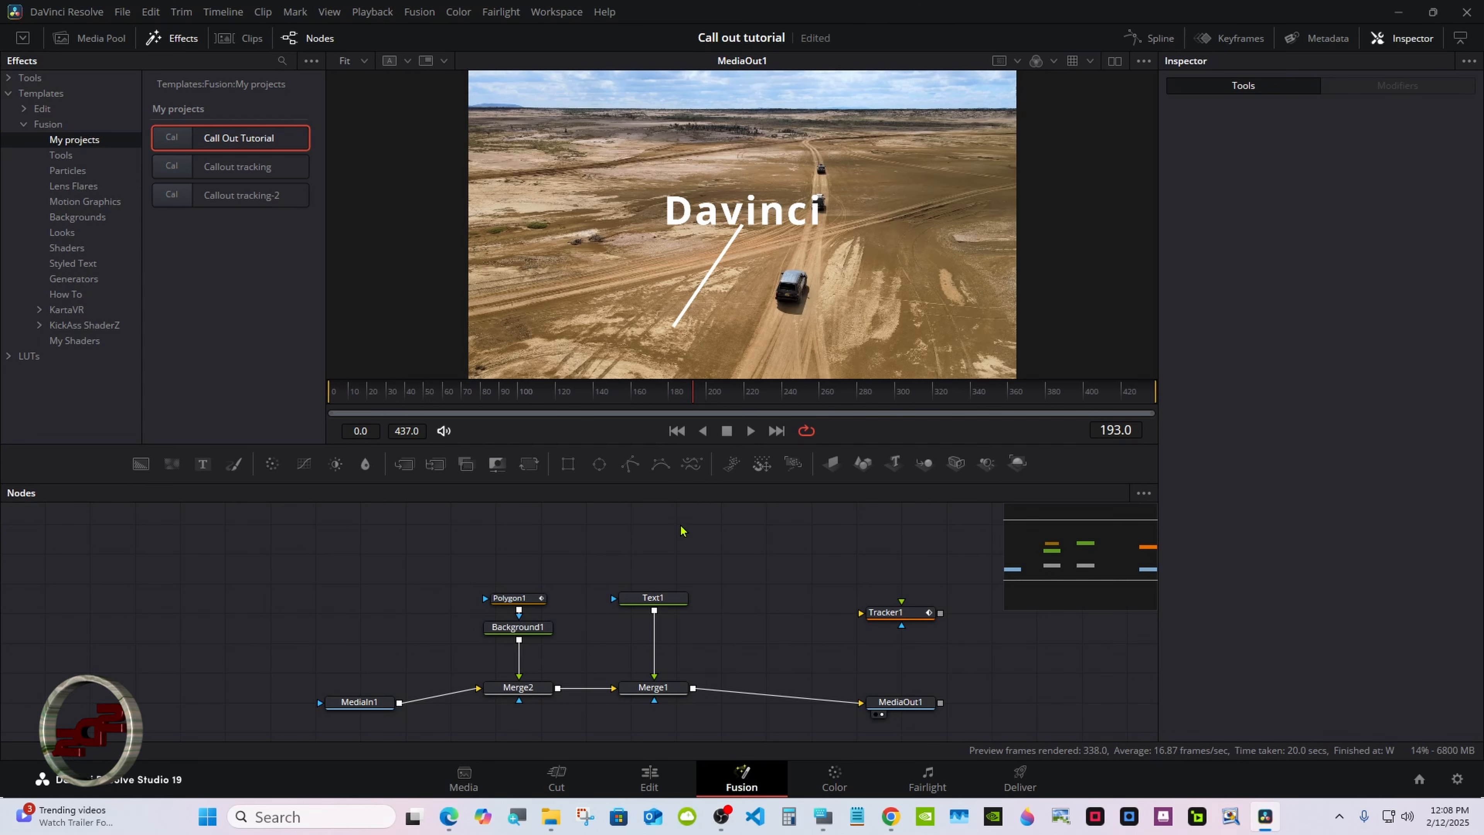
pyautogui.moveTo(676, 485); pyautogui.dragTo(679, 712)
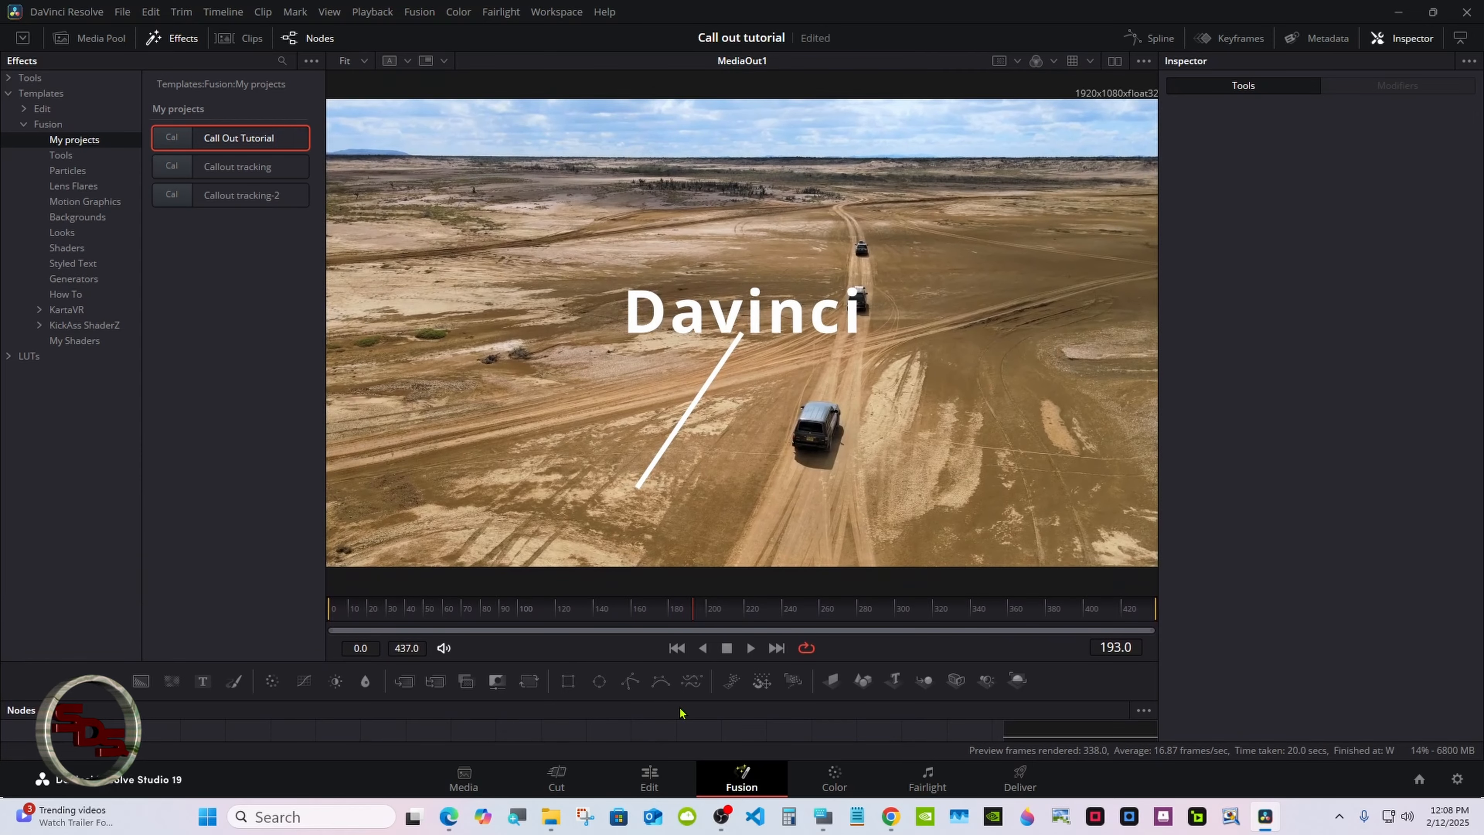